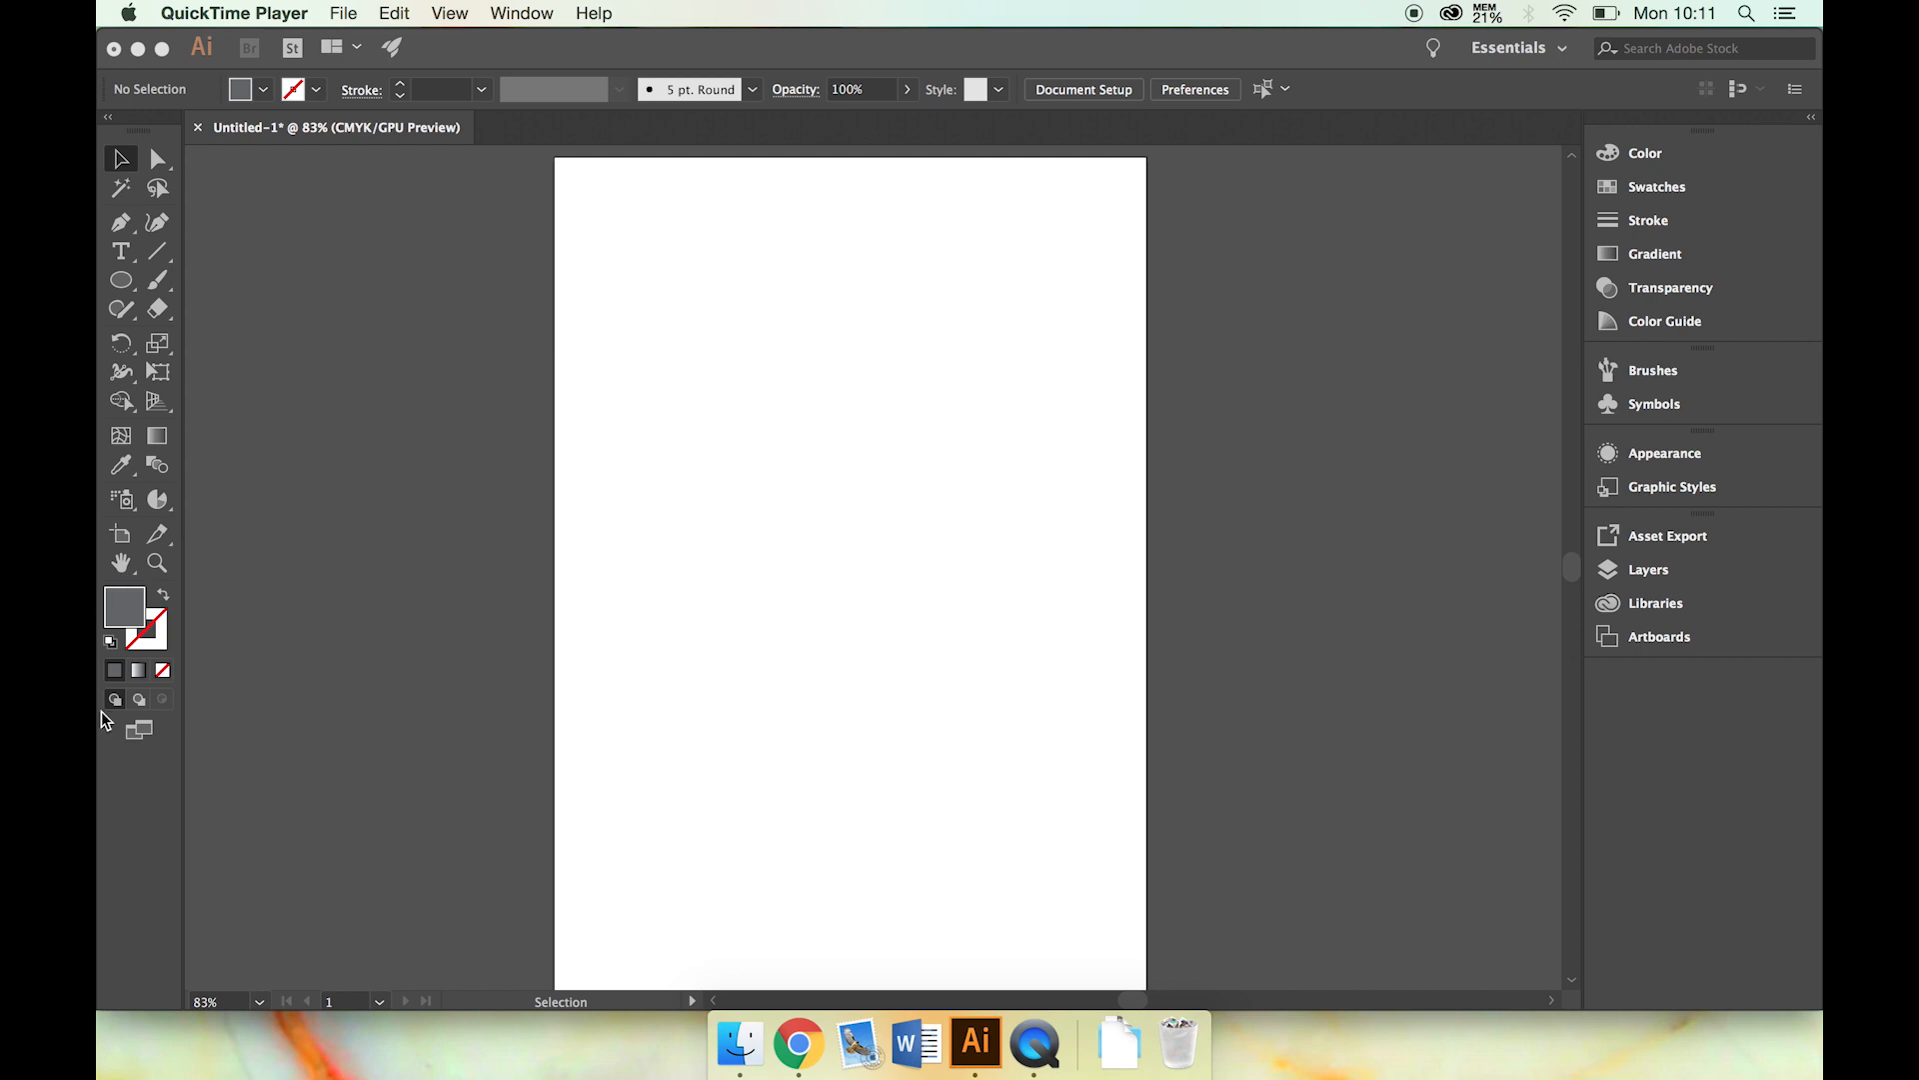
- Draw a pie graph in the upper middle of the blank artboard with the Pie Graph Tool
click(160, 508)
click(160, 508)
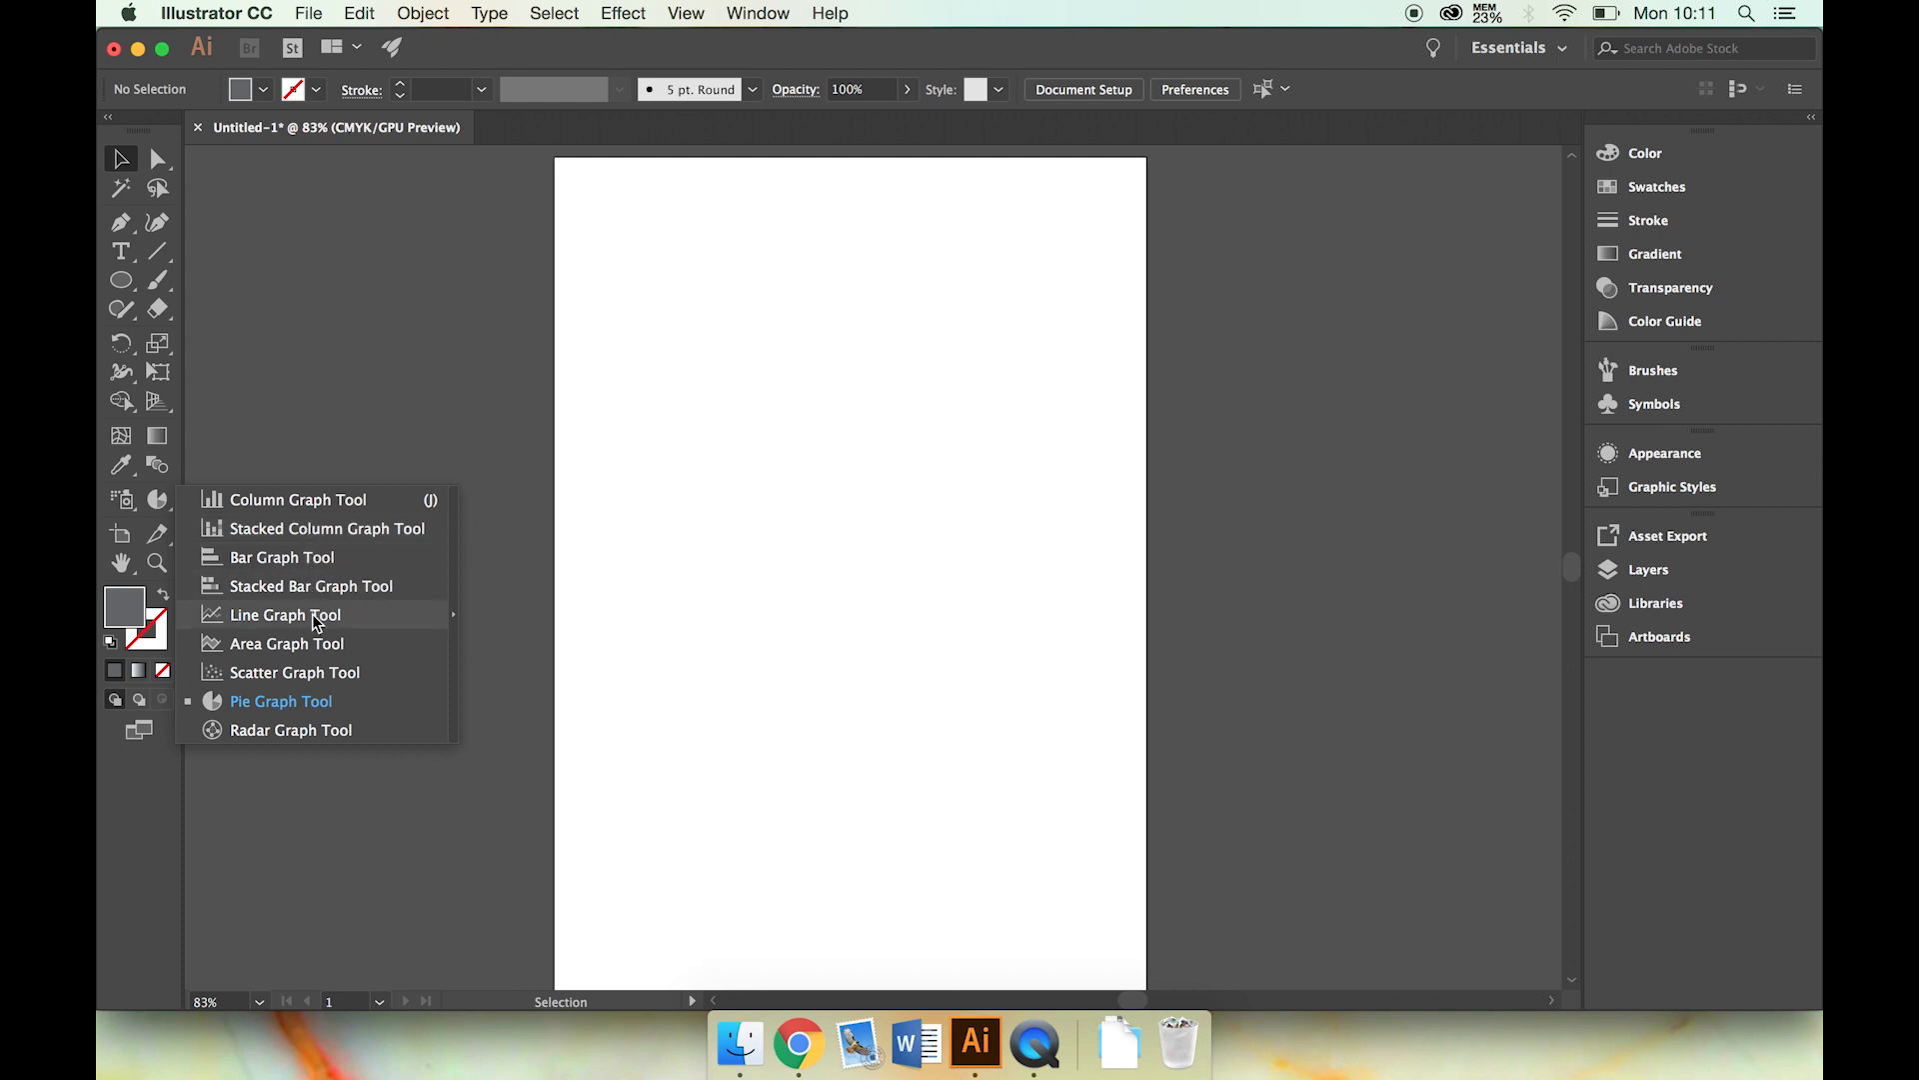
click(317, 702)
drag(661, 312, 1037, 624)
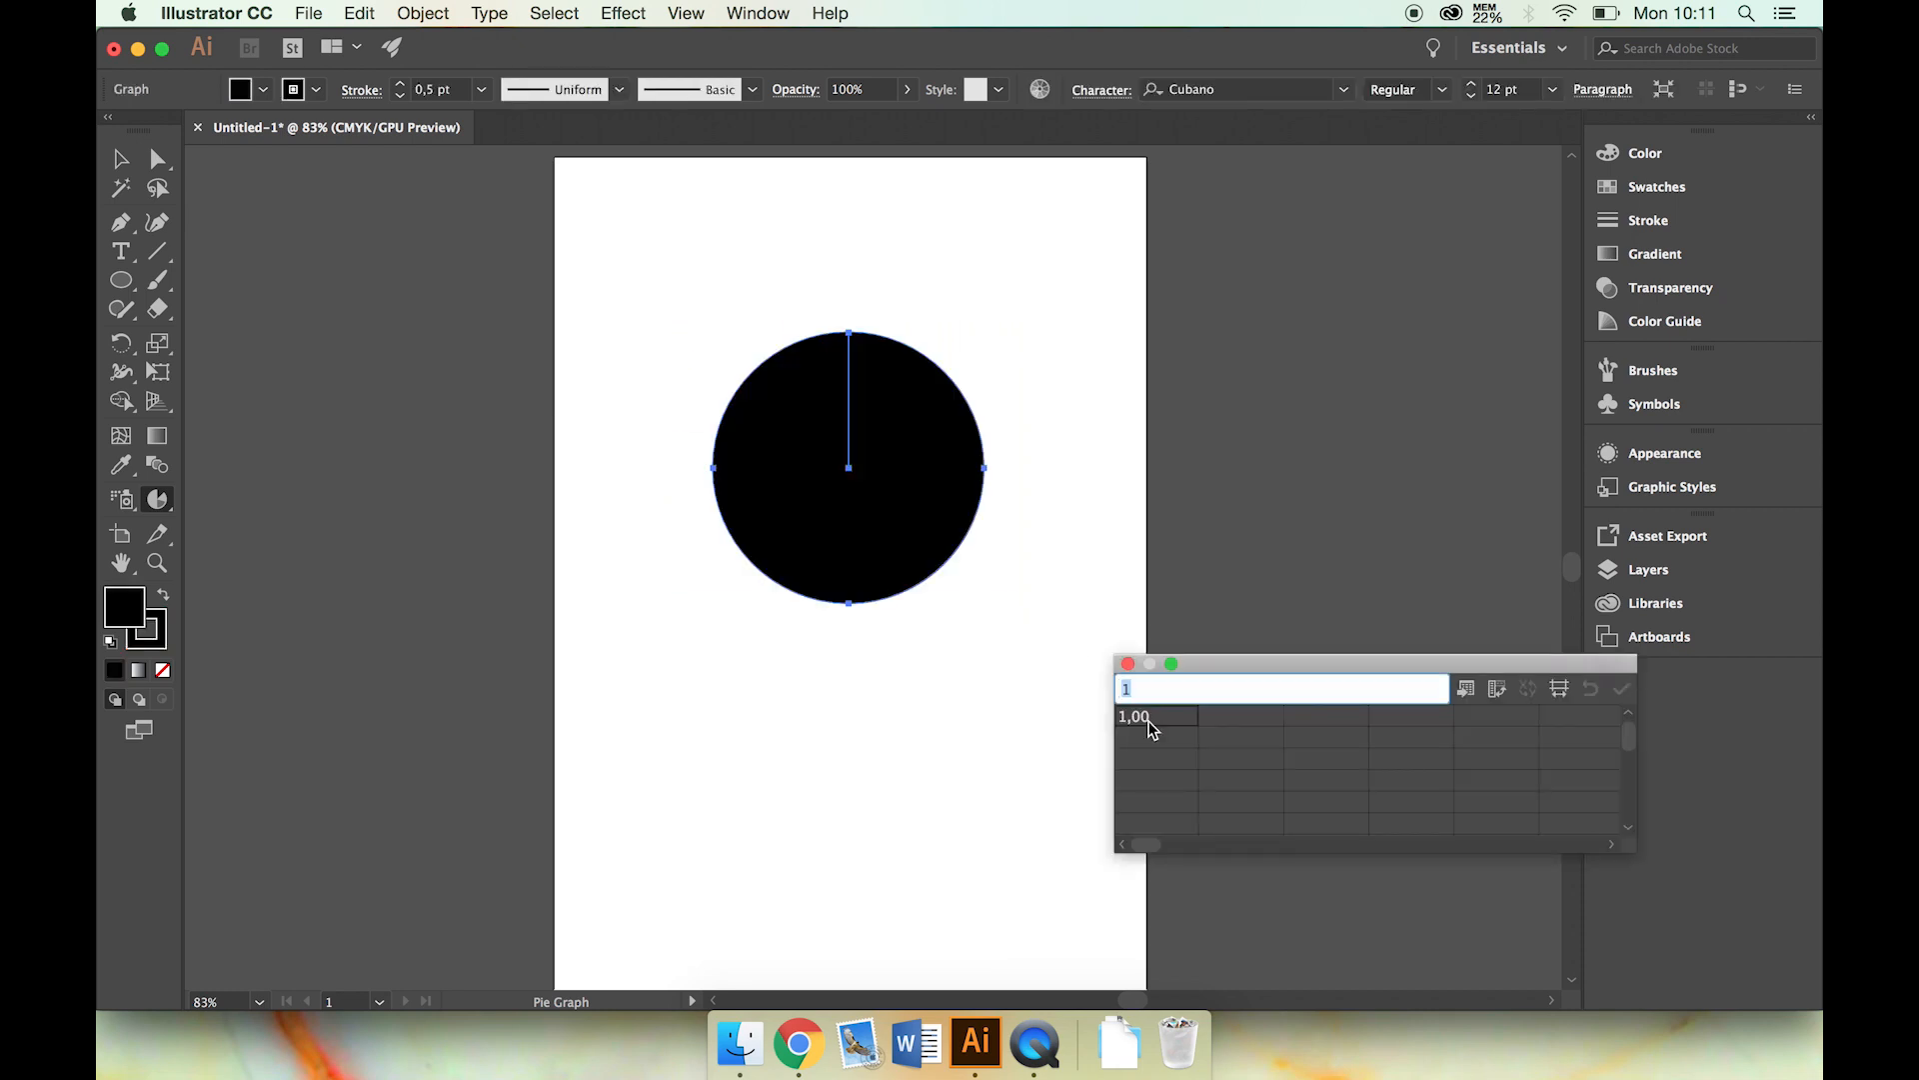
- Enter Strawberry, Lemon and Peach as the column labels in the first row of the graph data
key(BackSpace)
text(Strawberry)
key(Return)
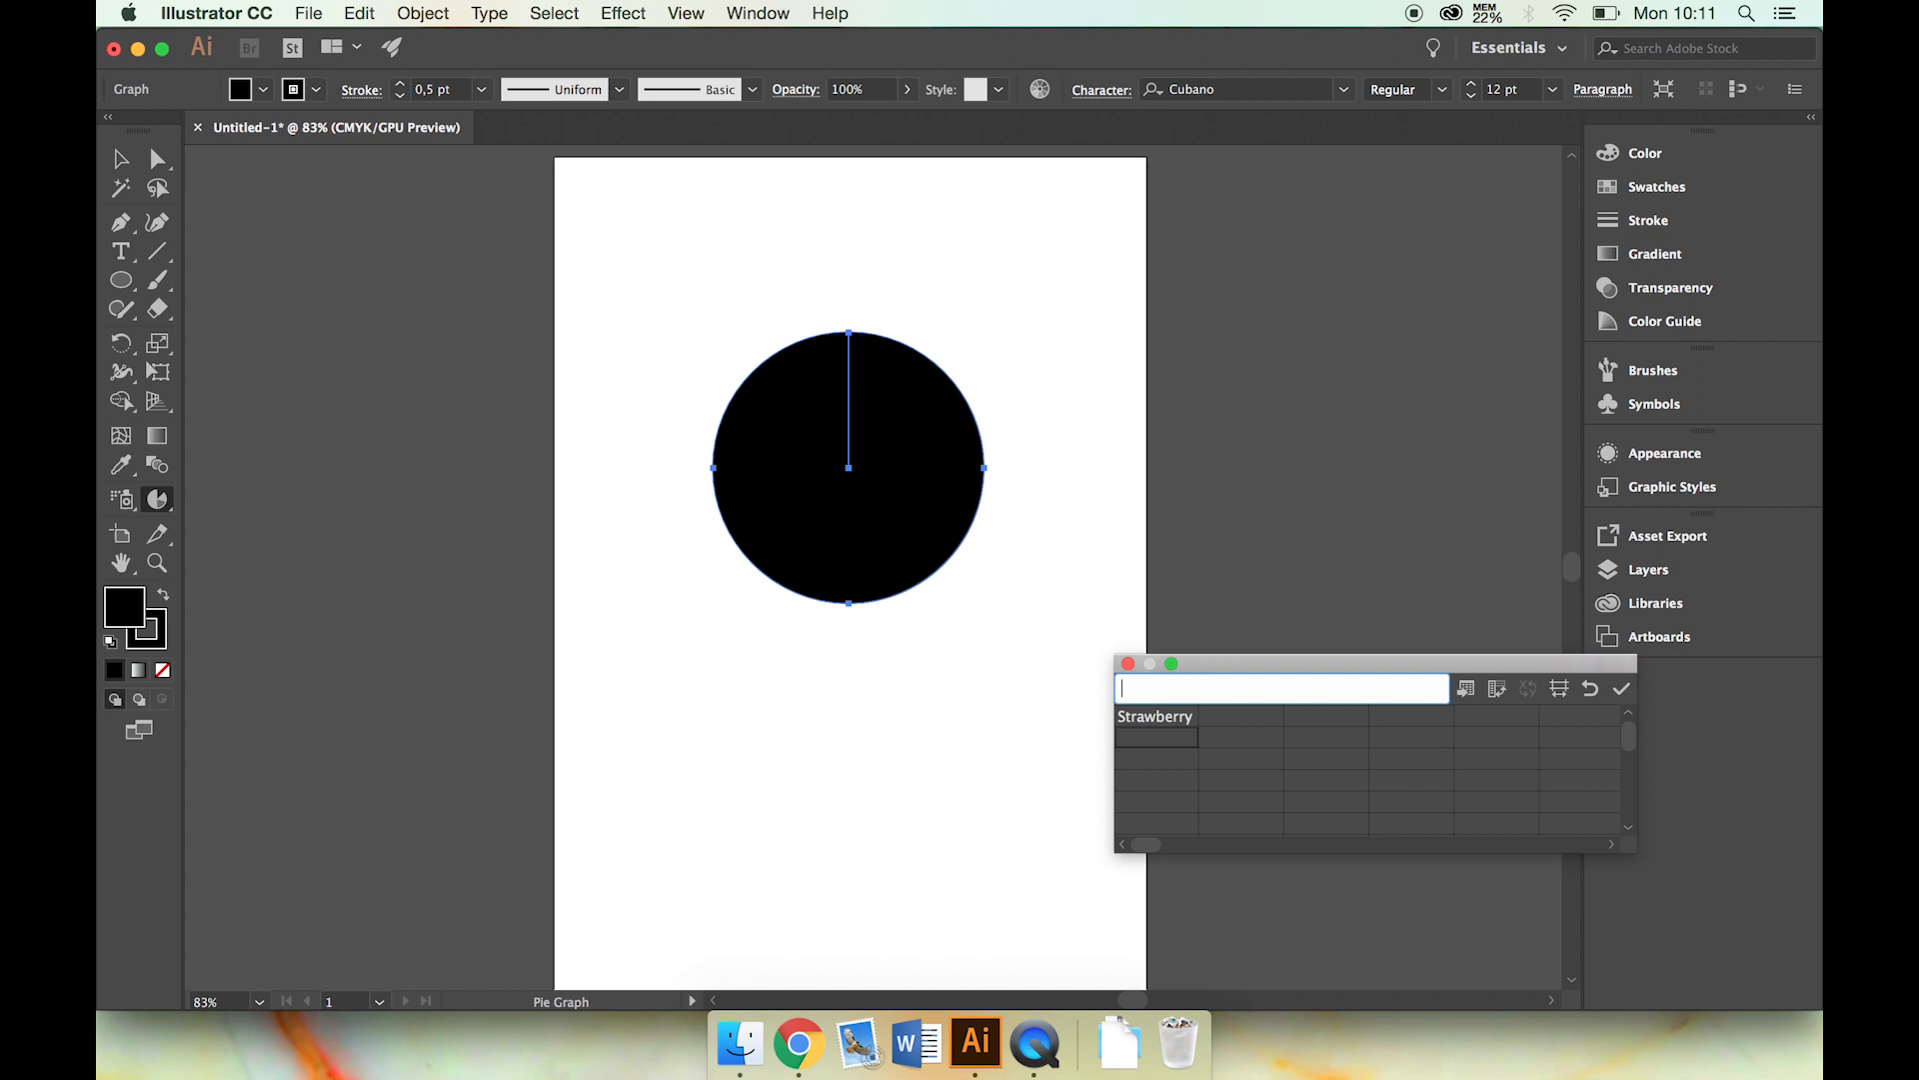
click(1241, 715)
text(Lemon)
key(Return)
click(1319, 716)
text(Peach)
key(Return)
- Enter the values 30, 30 and 40 under Strawberry, Lemon and Peach and apply the data to the graph
click(1174, 737)
text(30)
key(Return)
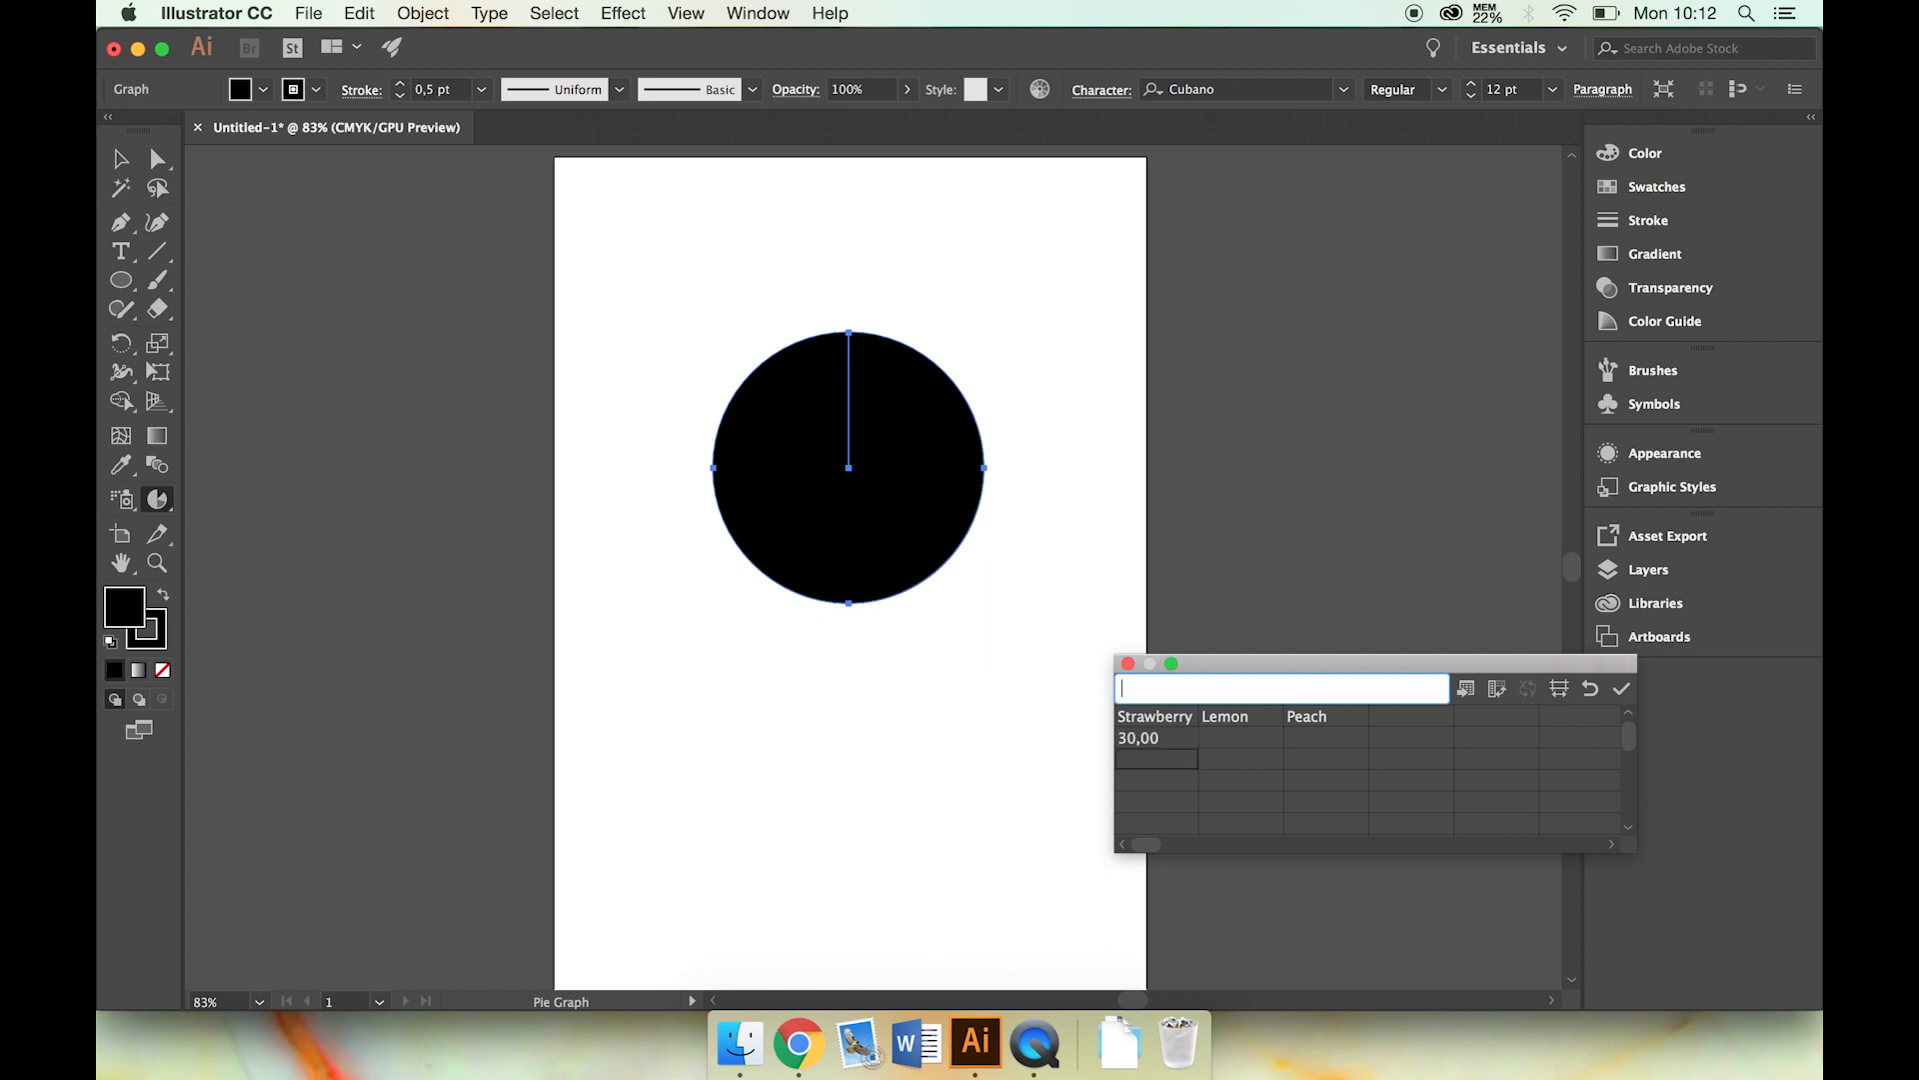
click(1216, 740)
text(30)
key(Return)
click(1297, 736)
text(40)
key(Return)
click(1621, 690)
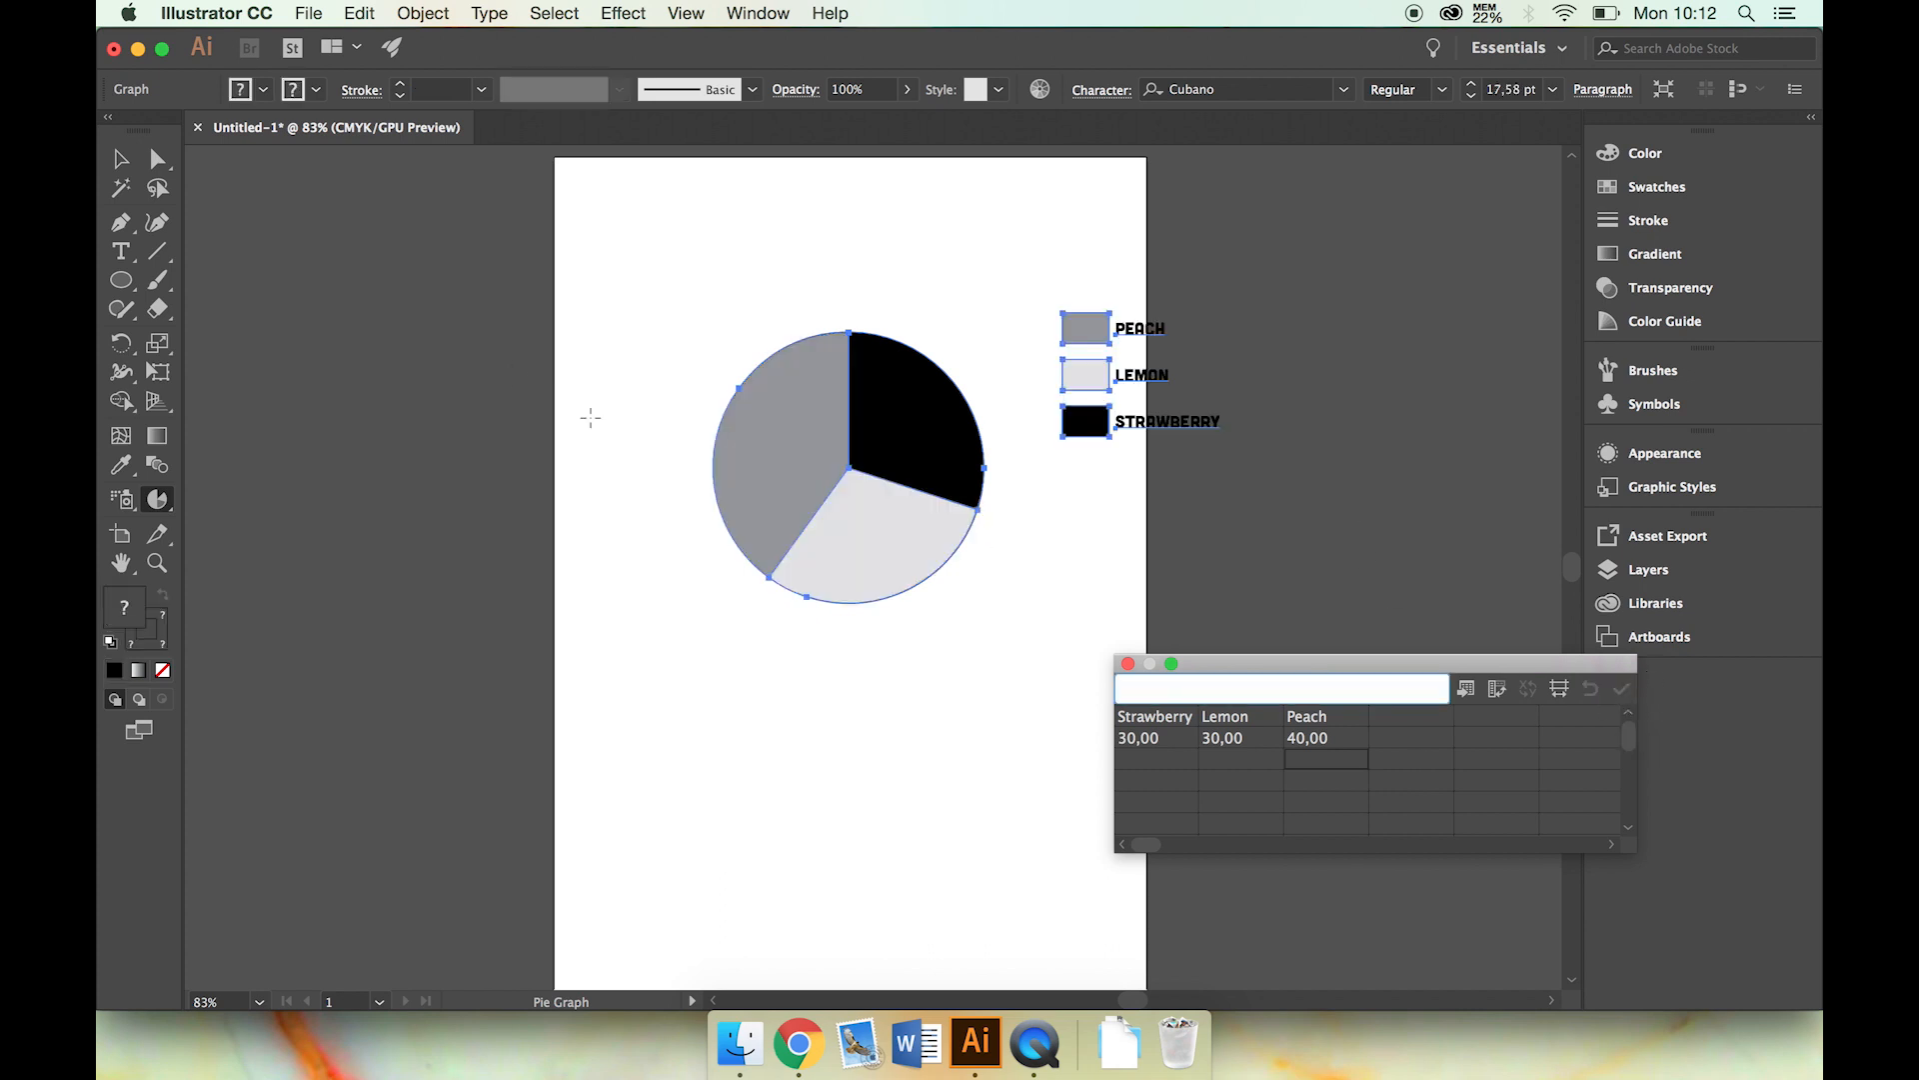
- Shift the pie graph left so its legend fits on the artboard, and close the graph data window
click(120, 158)
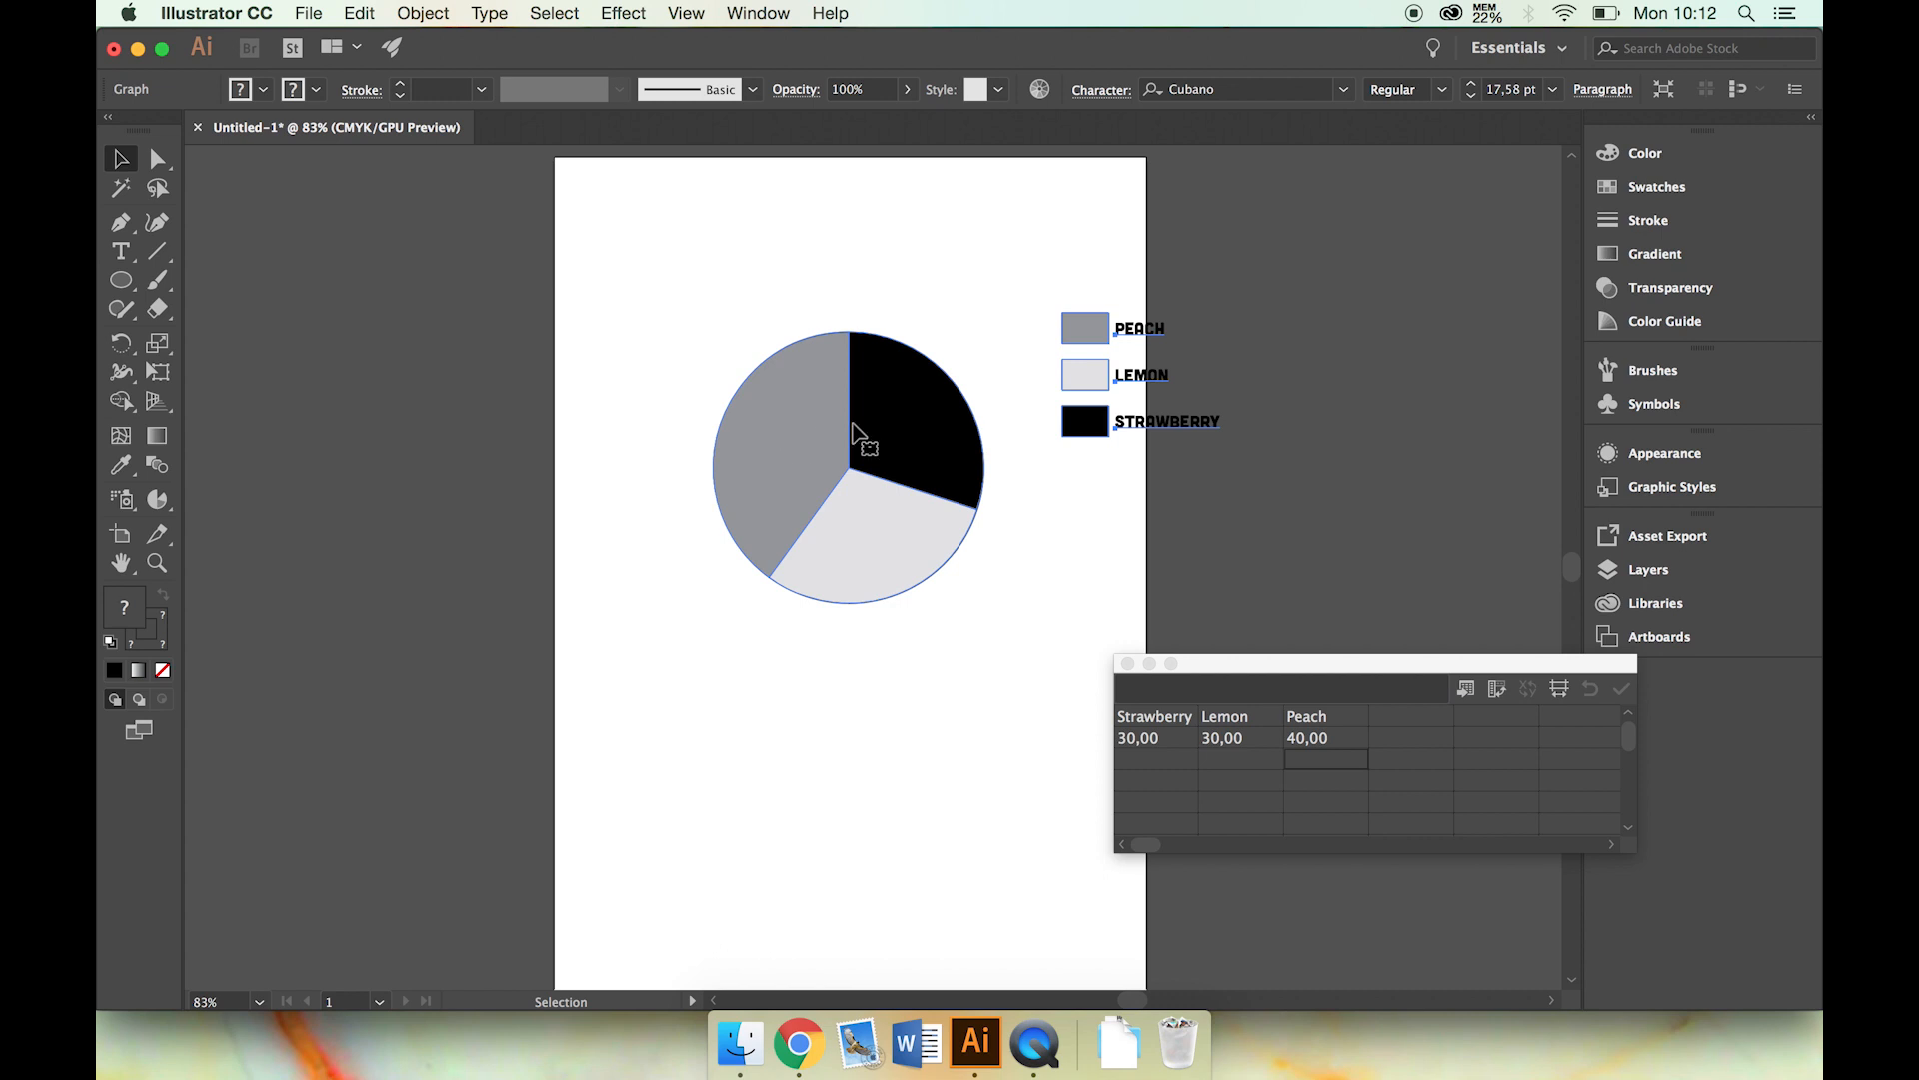
drag(904, 427, 810, 422)
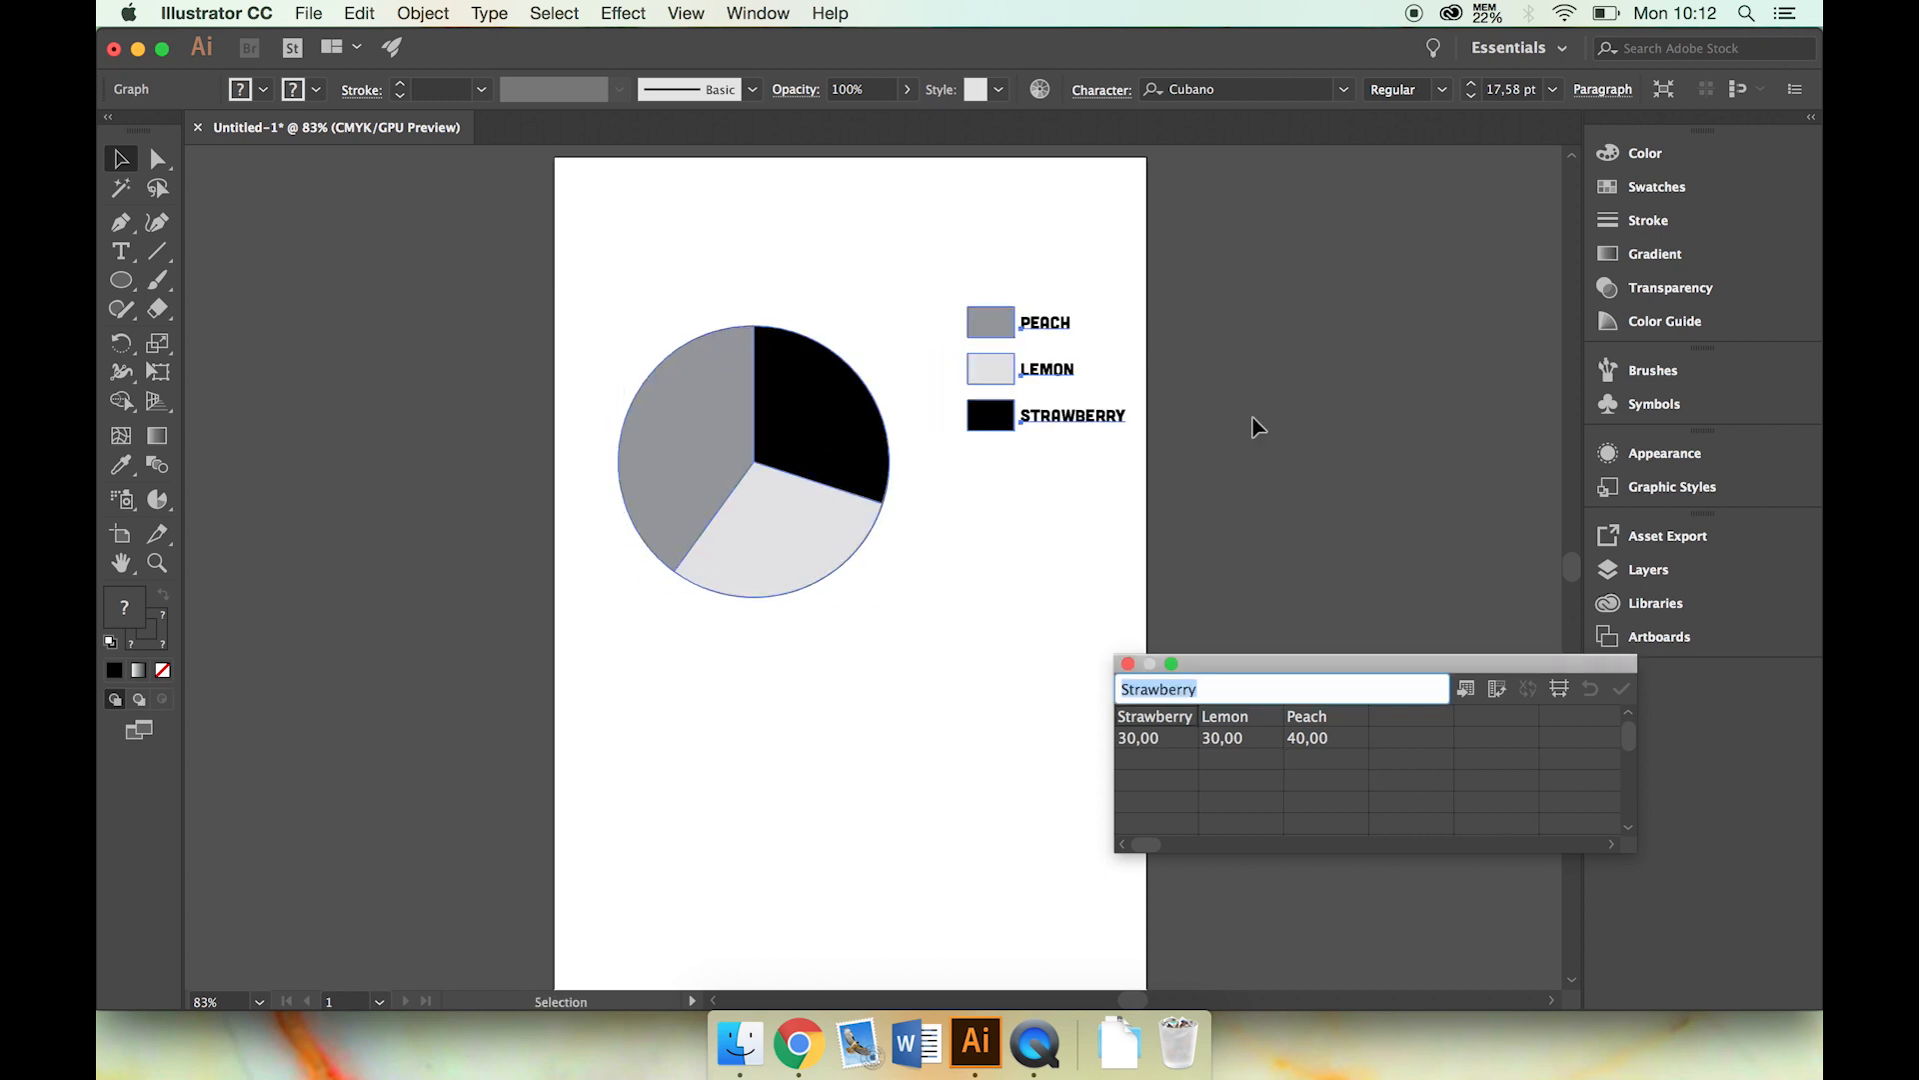
click(1413, 435)
click(1128, 664)
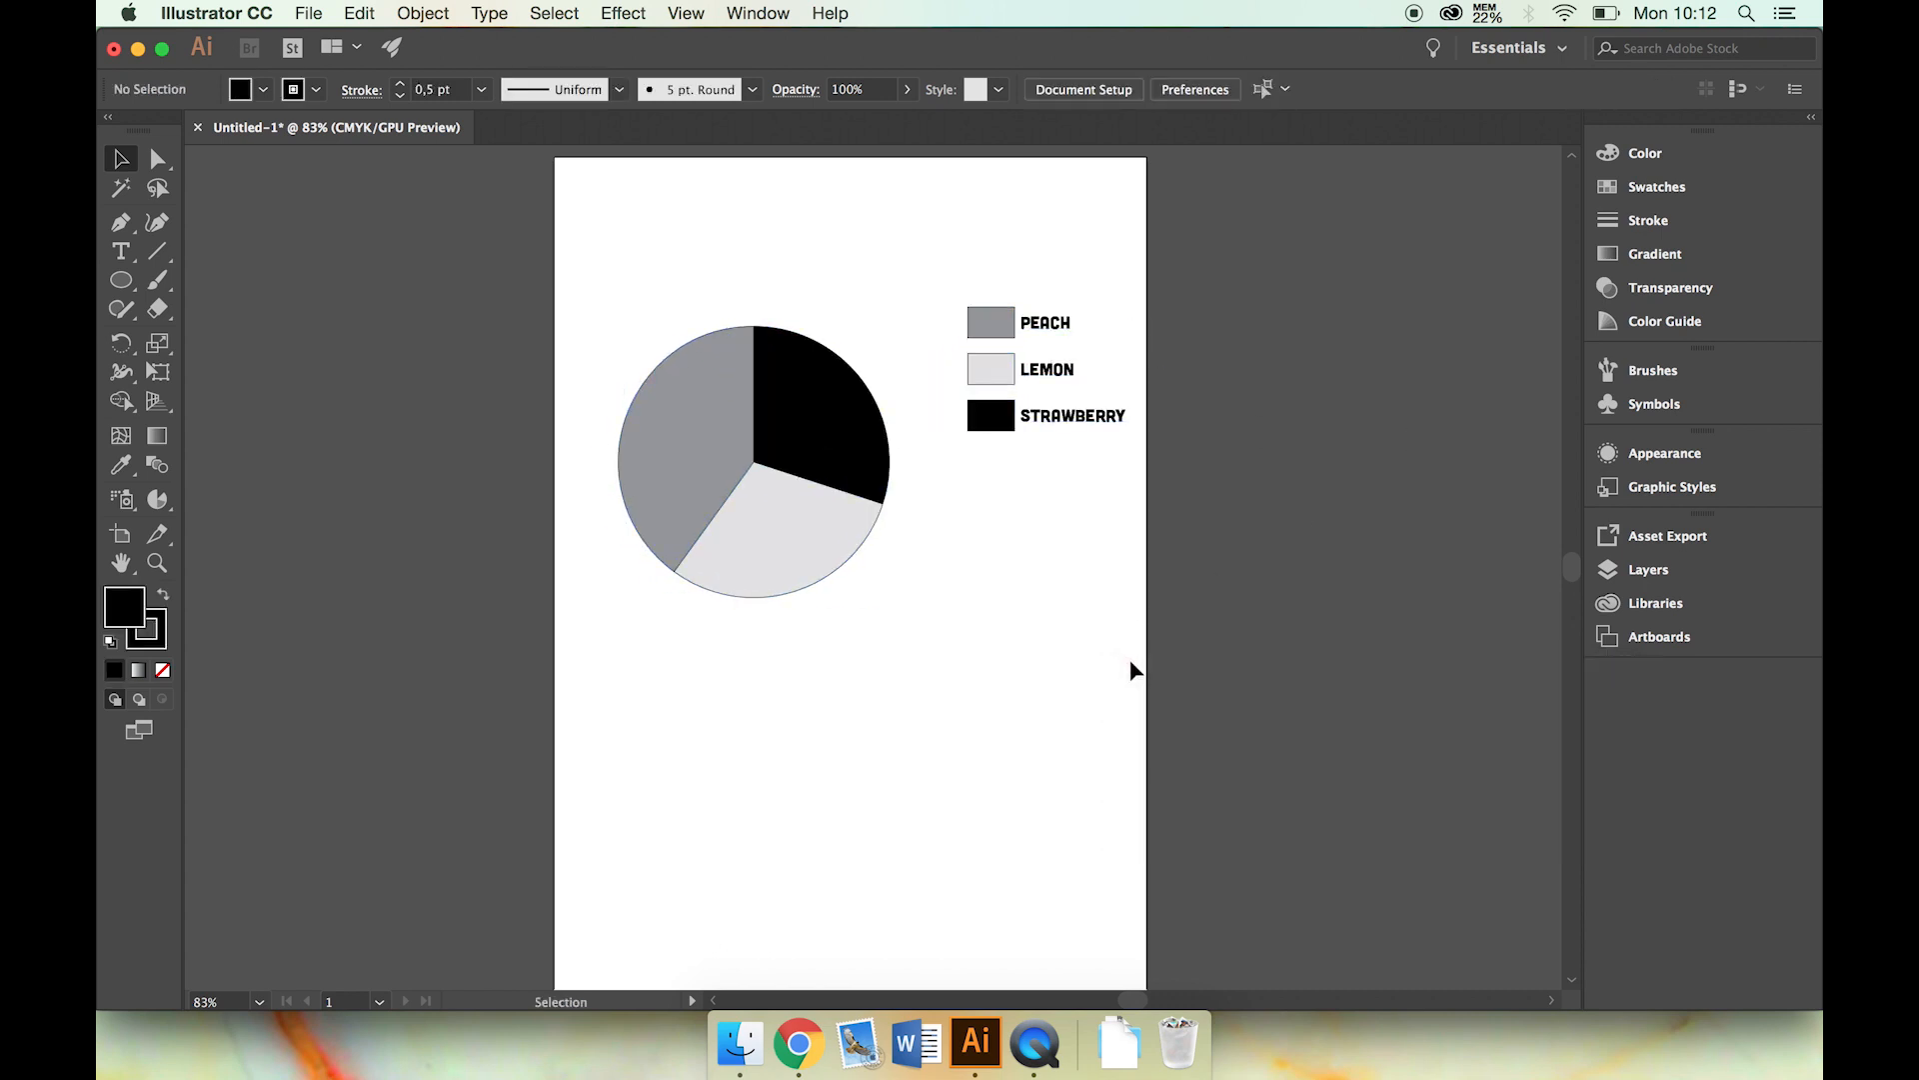
click(848, 420)
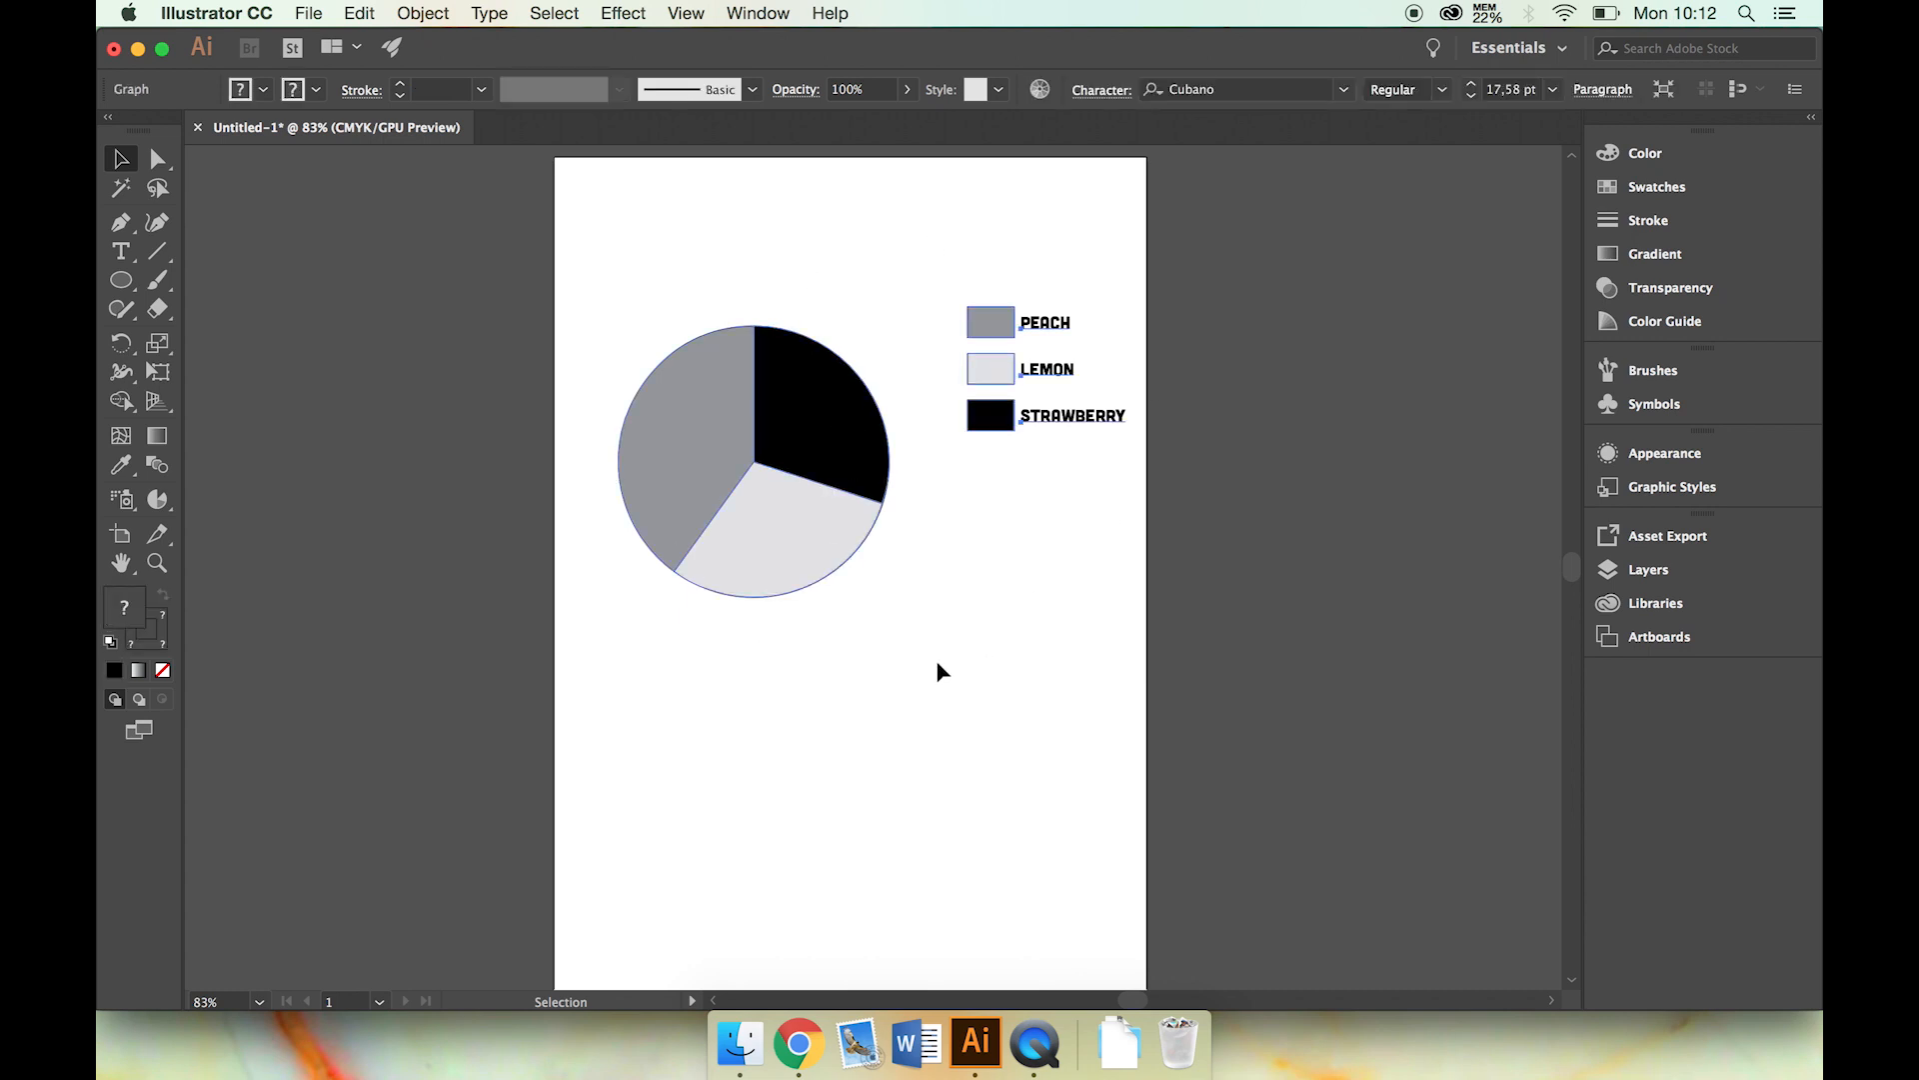
click(1343, 88)
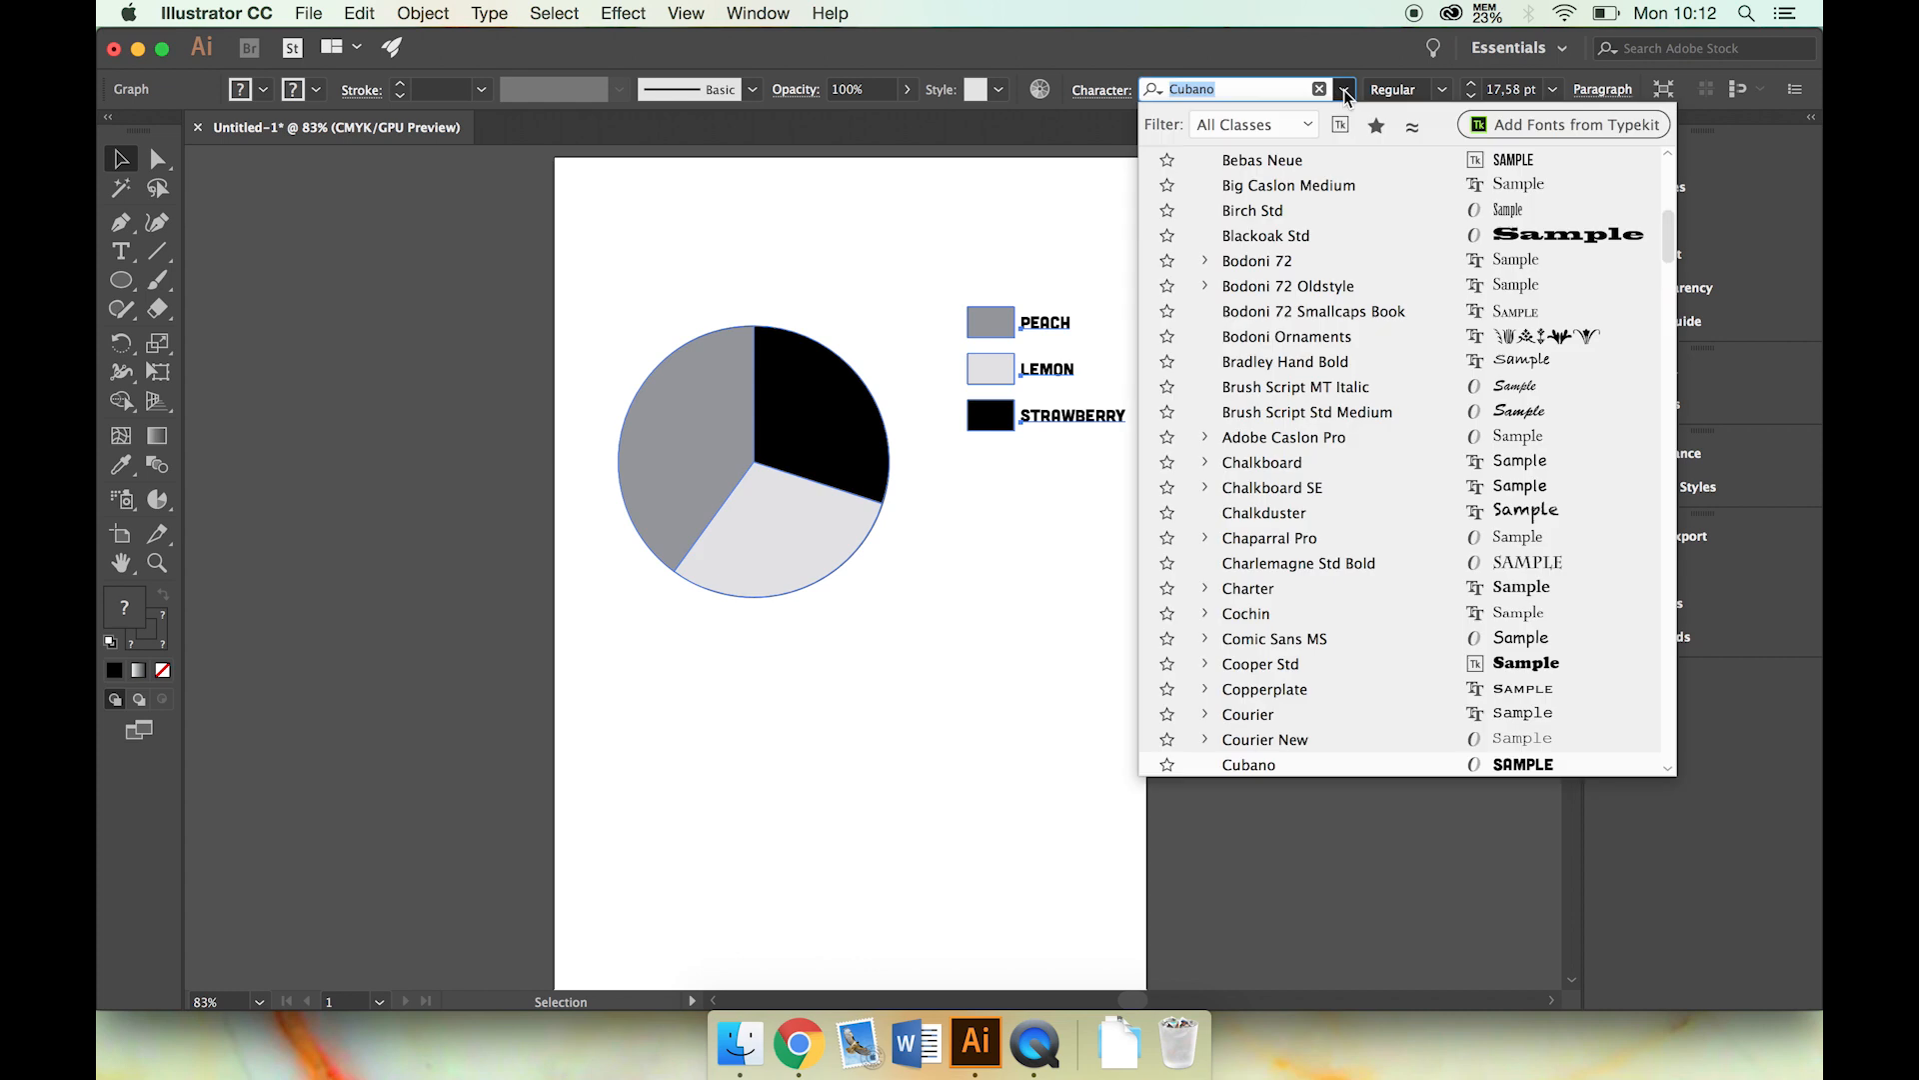
scroll(1327, 220, up, 8)
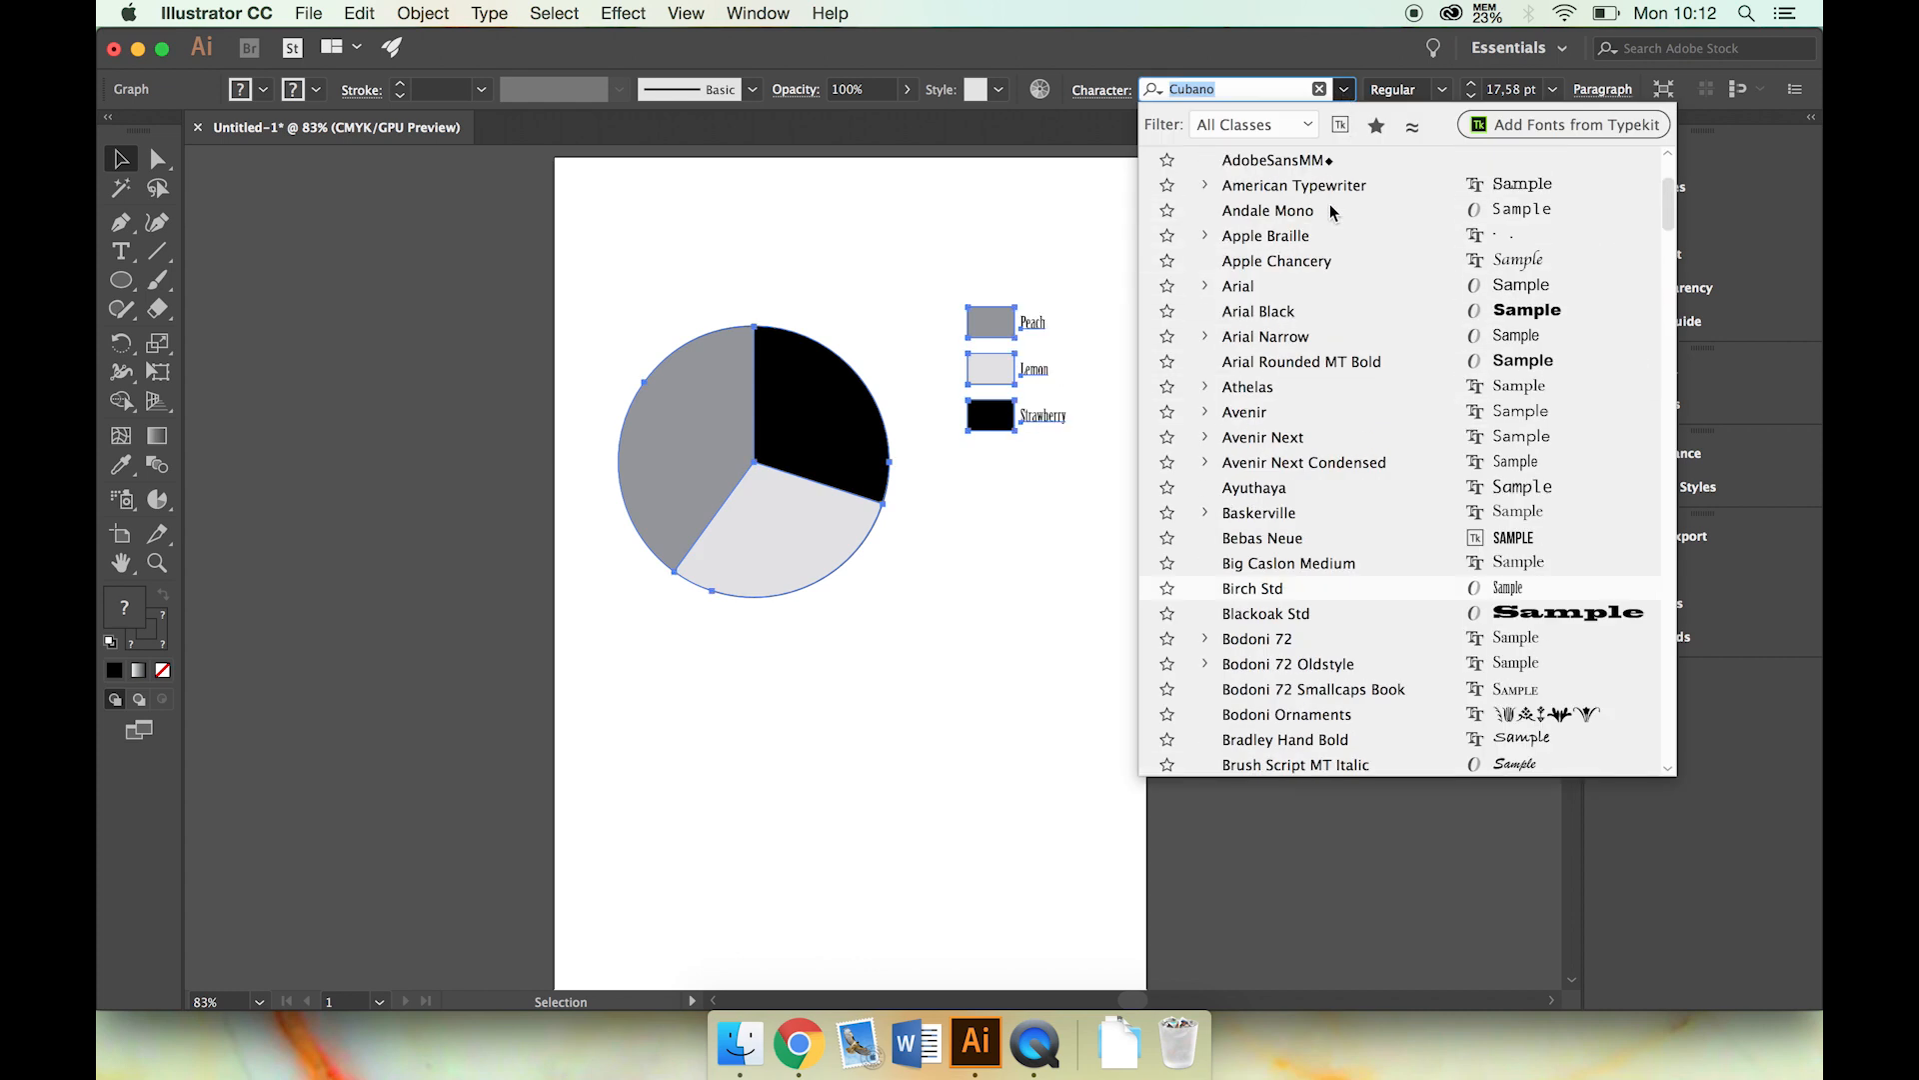
click(1289, 158)
click(1261, 244)
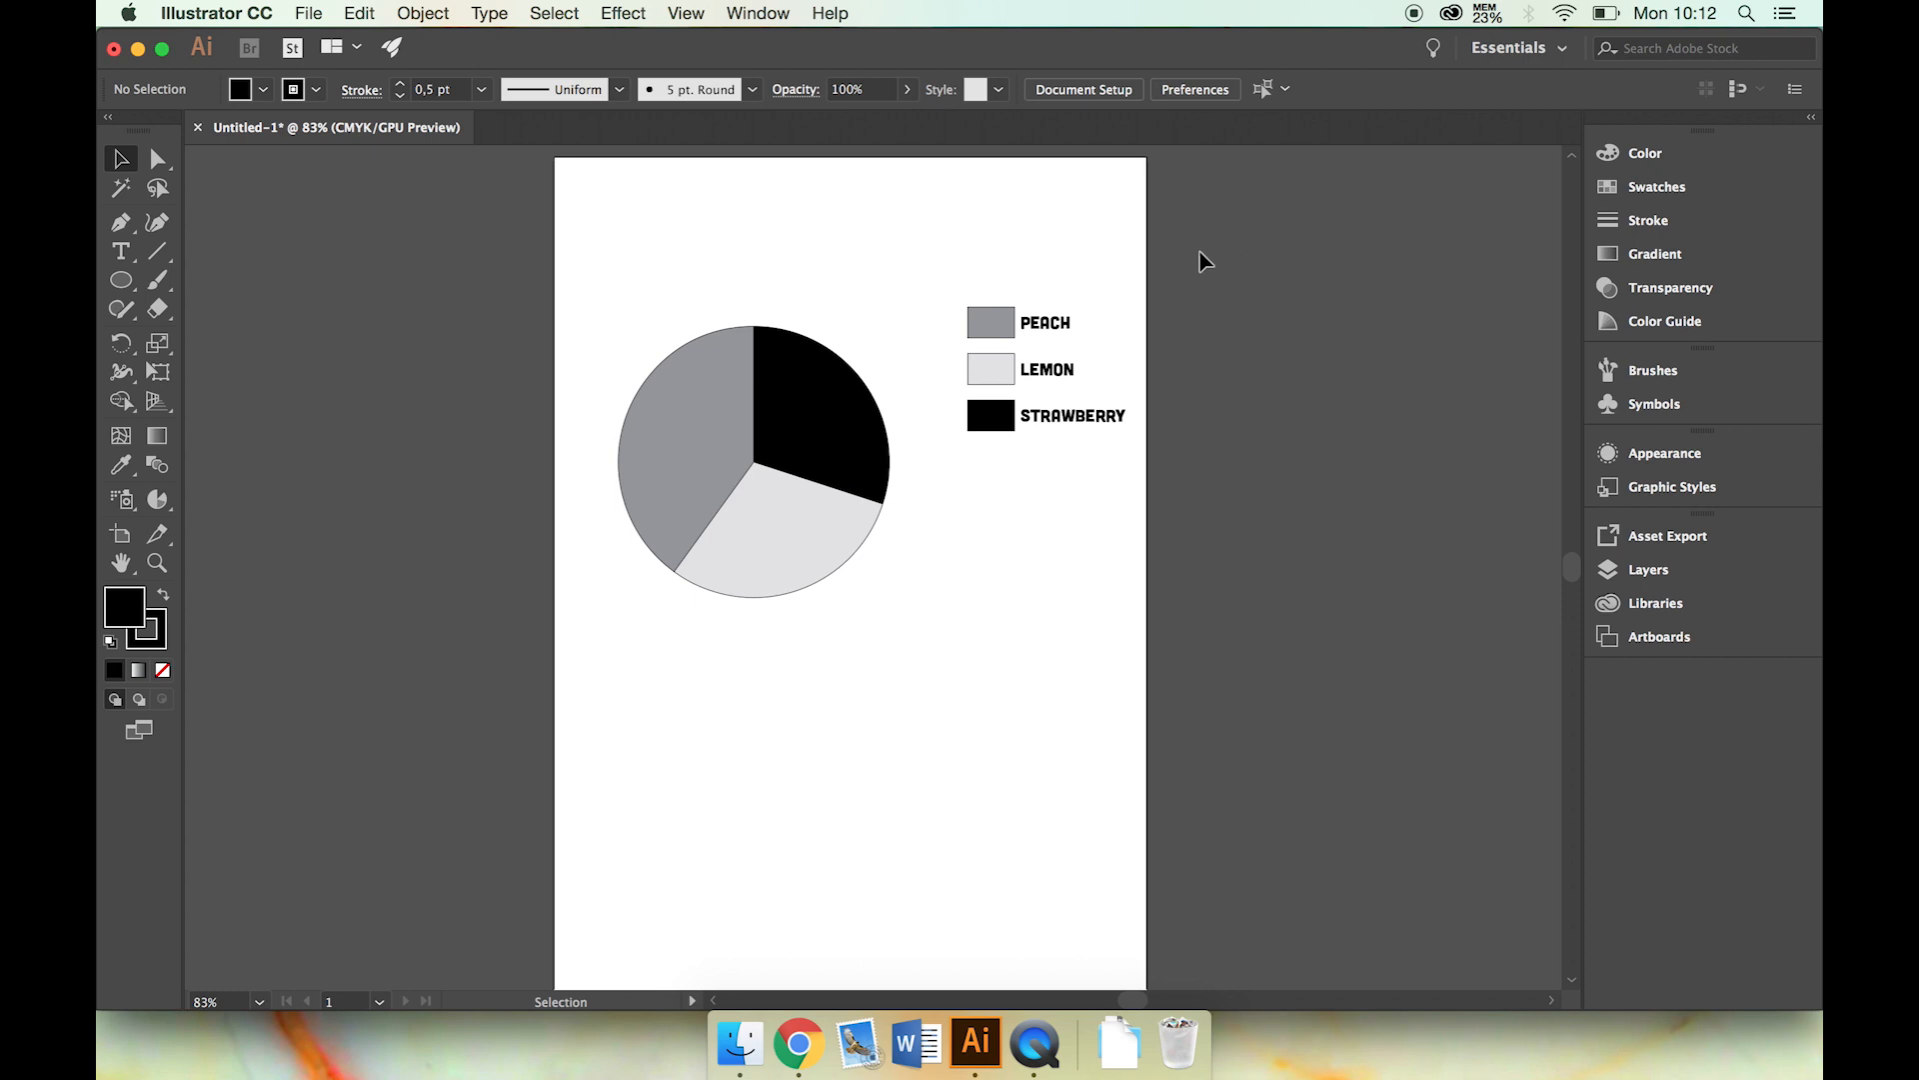
- Fill only the dark grey Peach slice with the orange swatch and soften it to a light peach tone
click(157, 159)
click(716, 410)
click(265, 90)
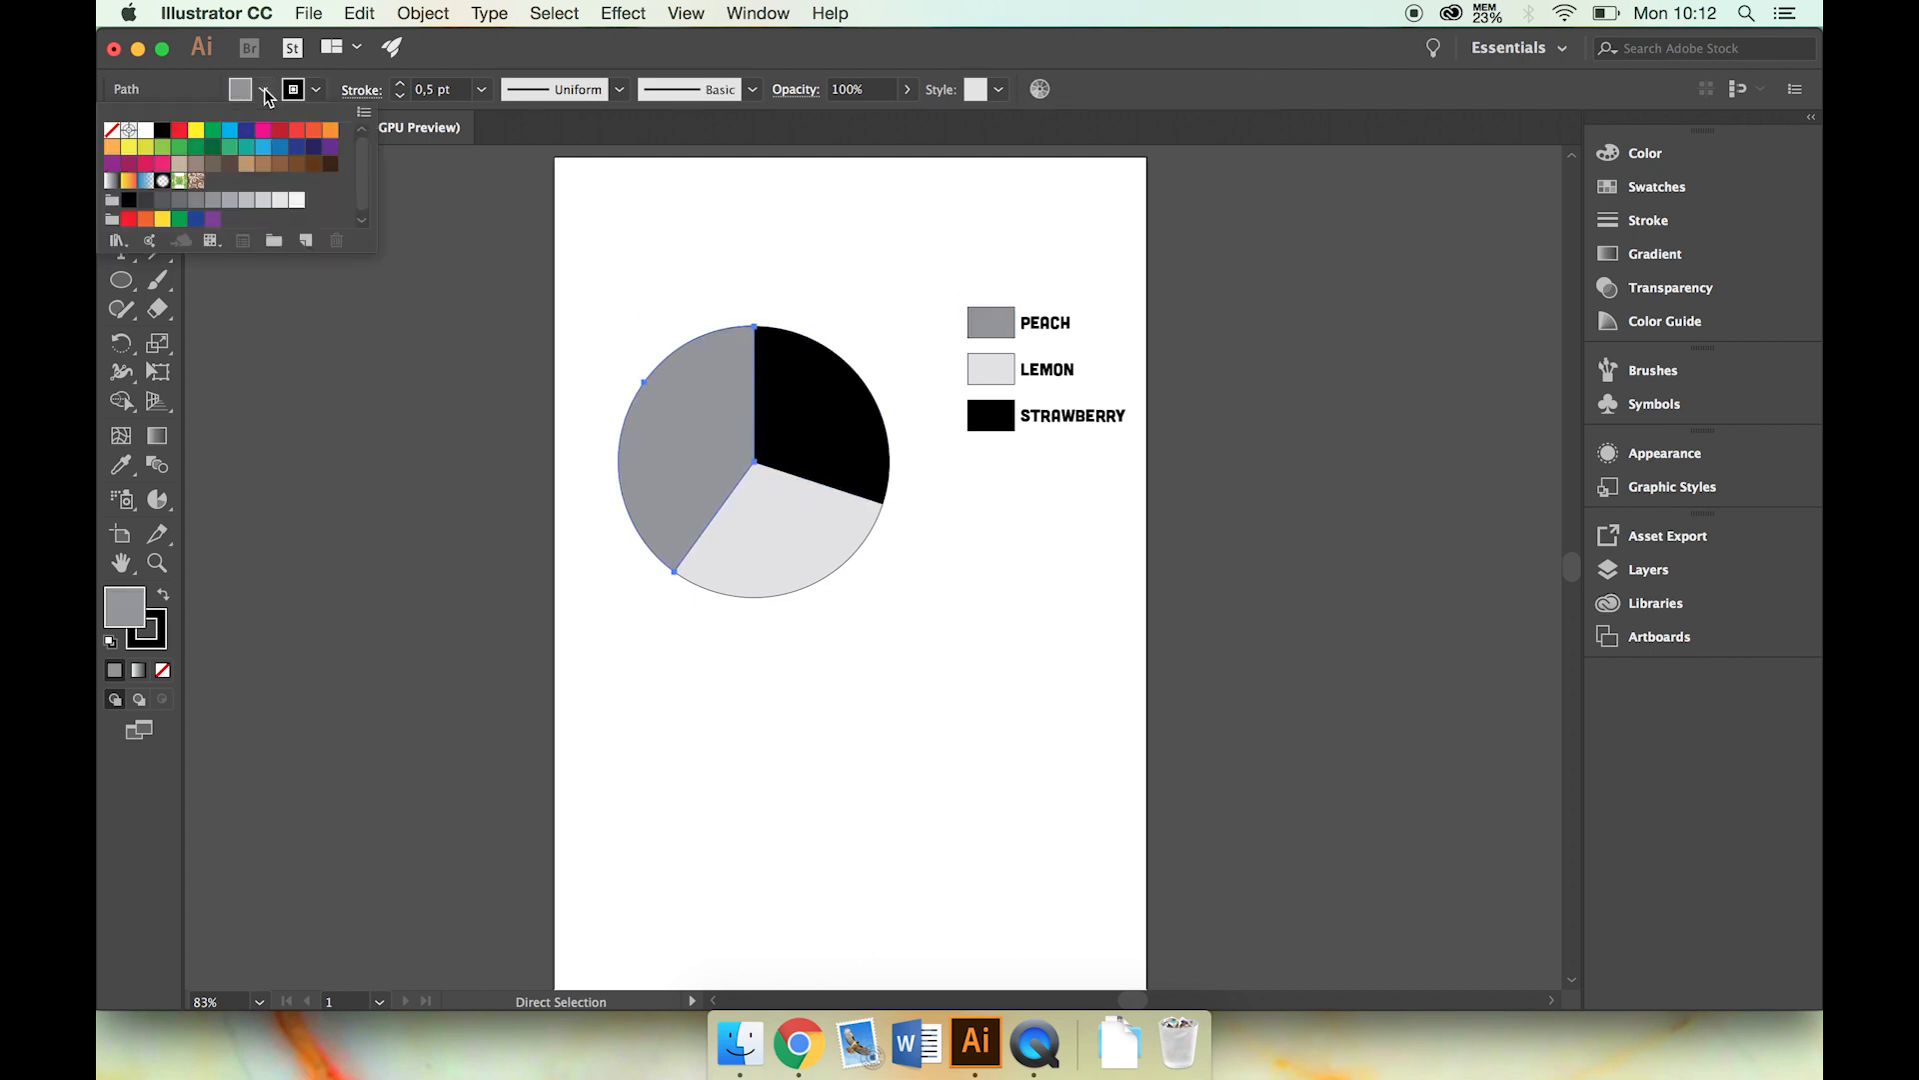
click(330, 131)
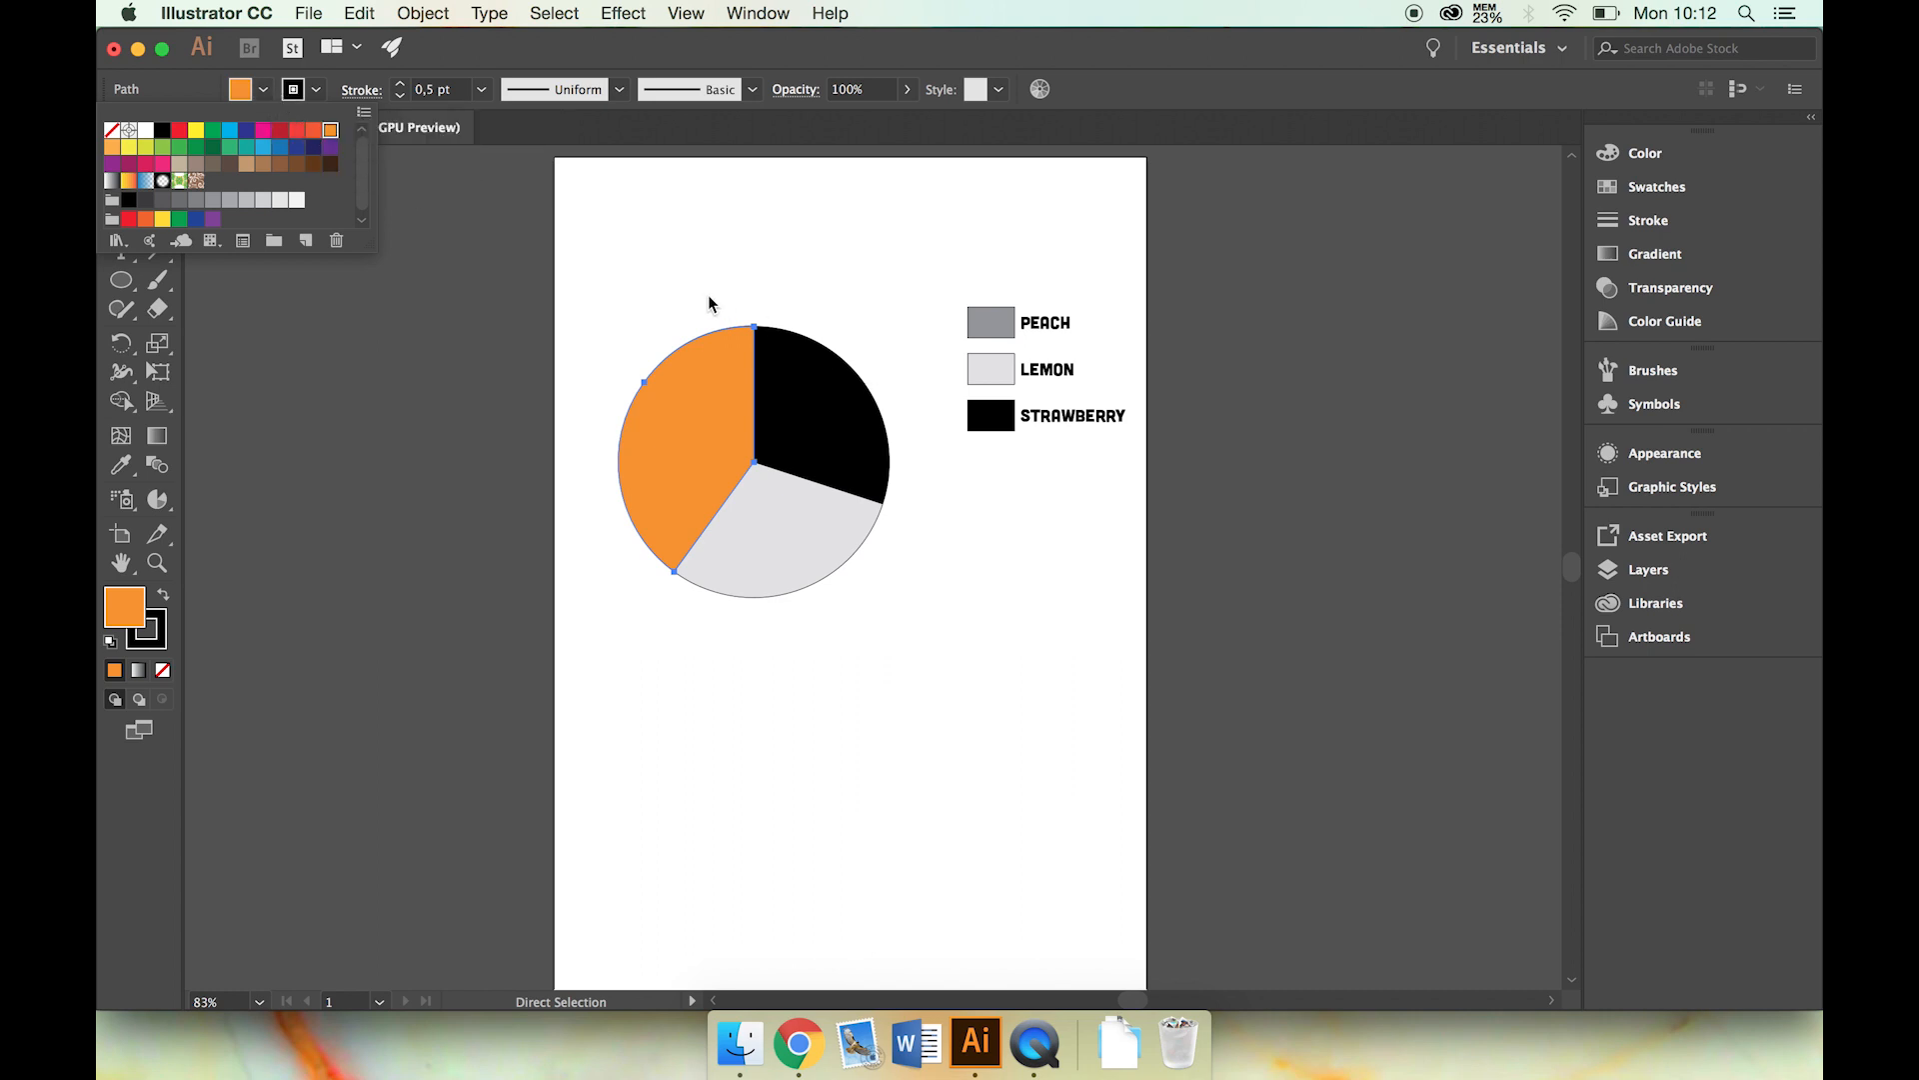
click(131, 608)
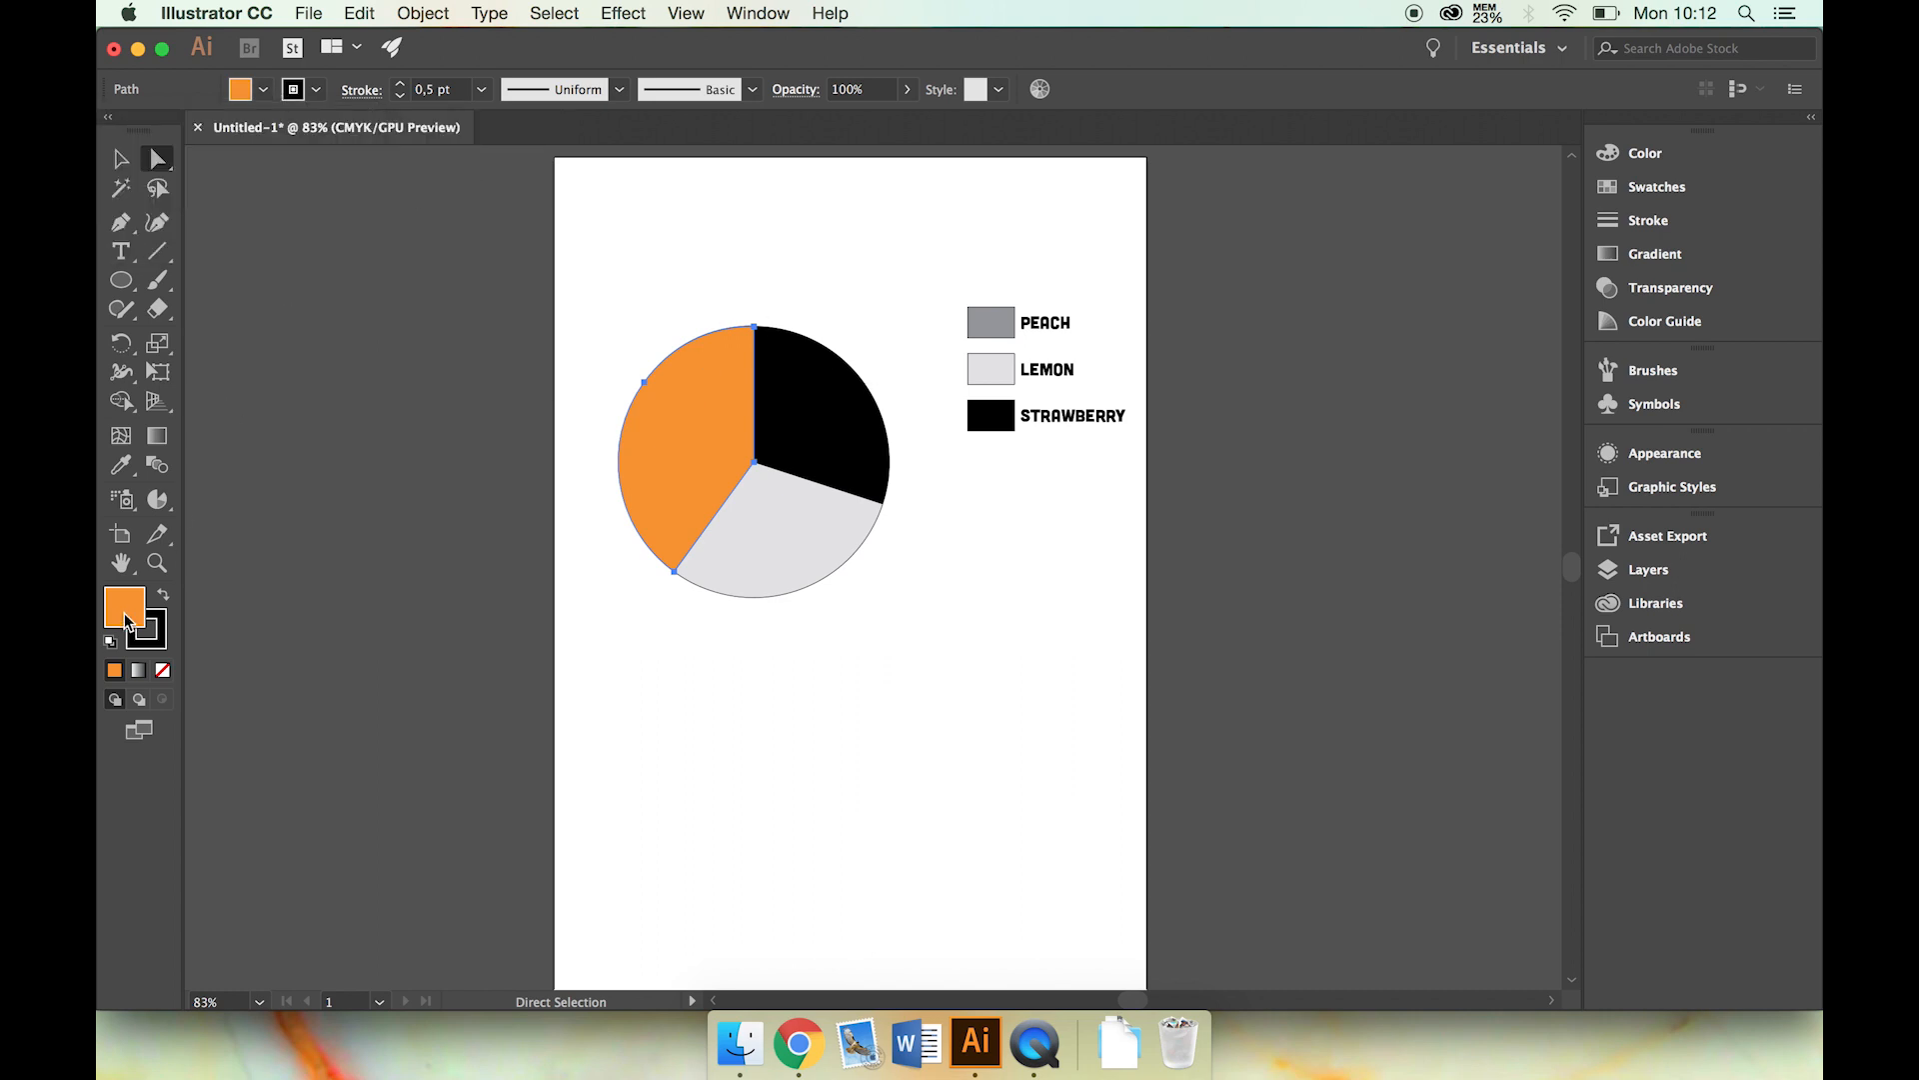
double_click(132, 607)
click(291, 644)
drag(291, 645, 302, 649)
click(689, 644)
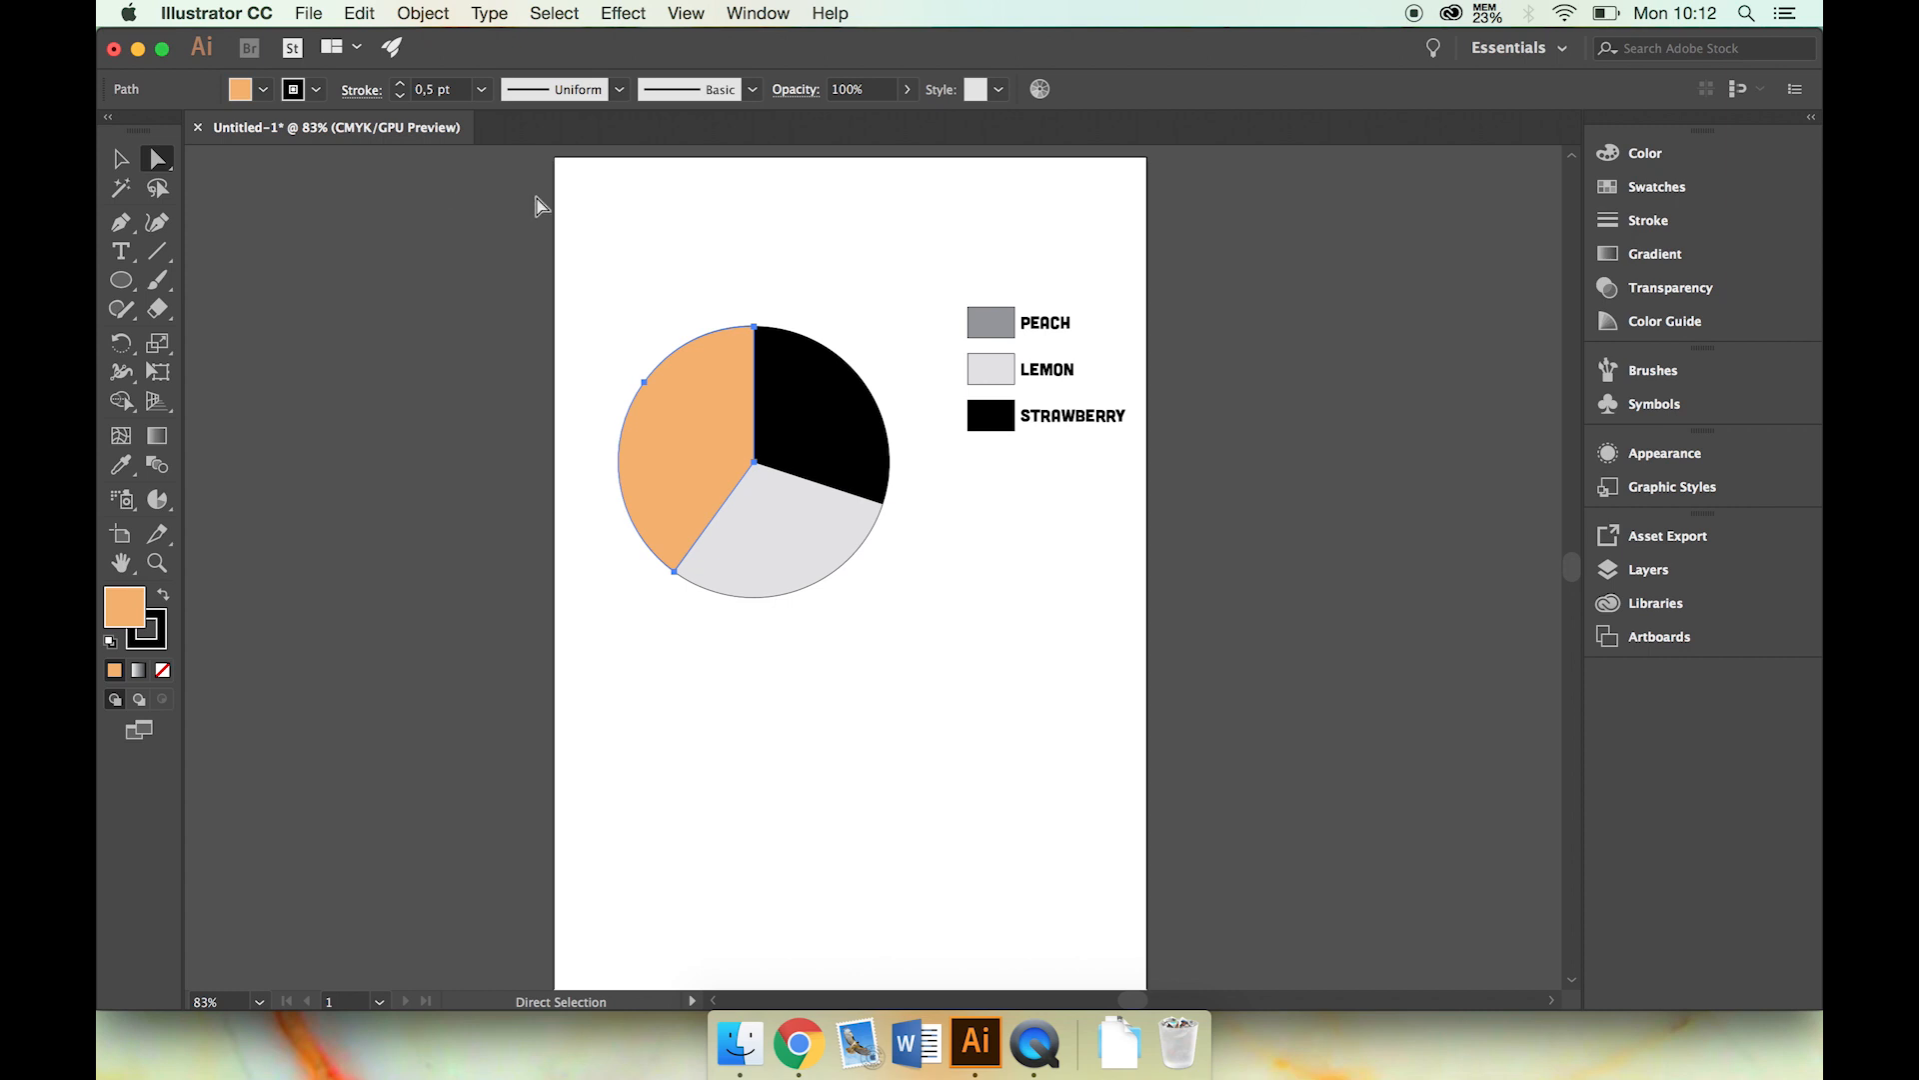
- Fill the black Strawberry slice with magenta and lighten it to the soft pink EF95CF
click(813, 425)
click(266, 89)
click(263, 131)
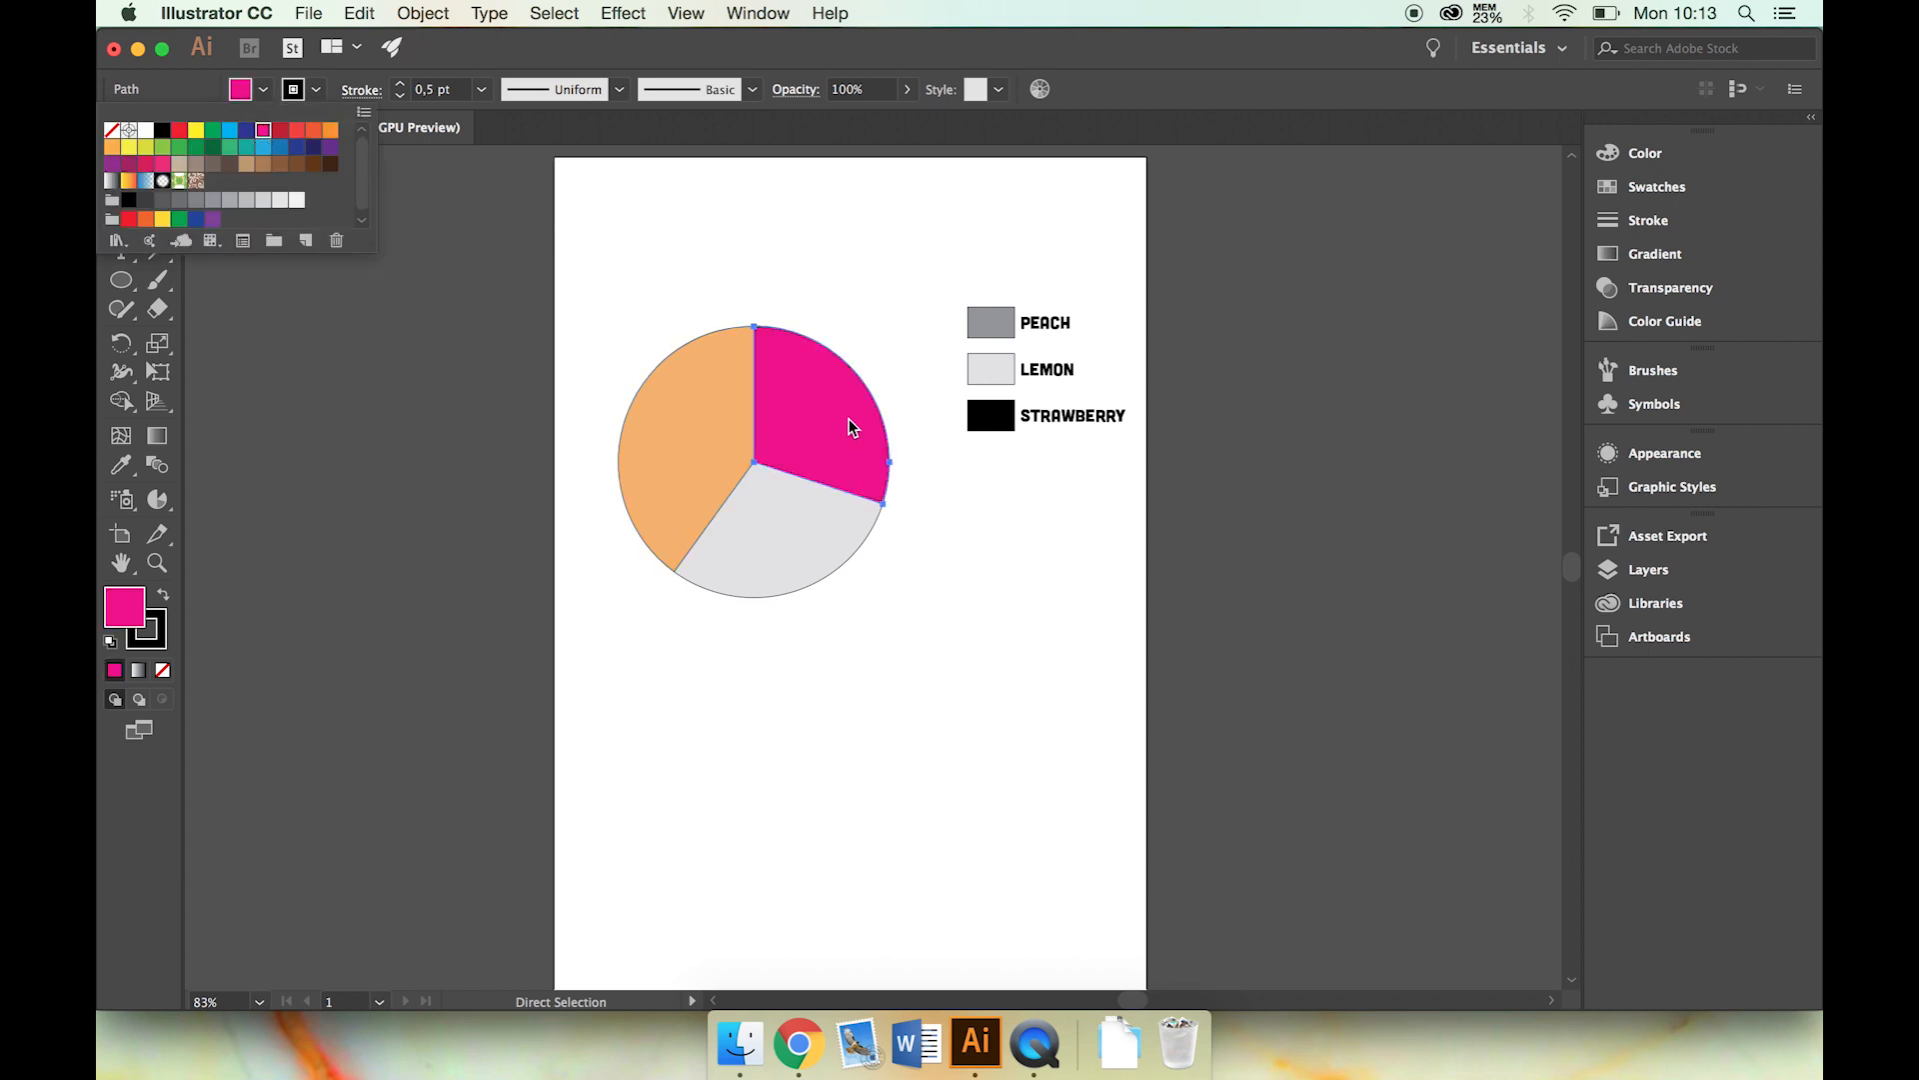
click(848, 426)
double_click(129, 612)
click(243, 651)
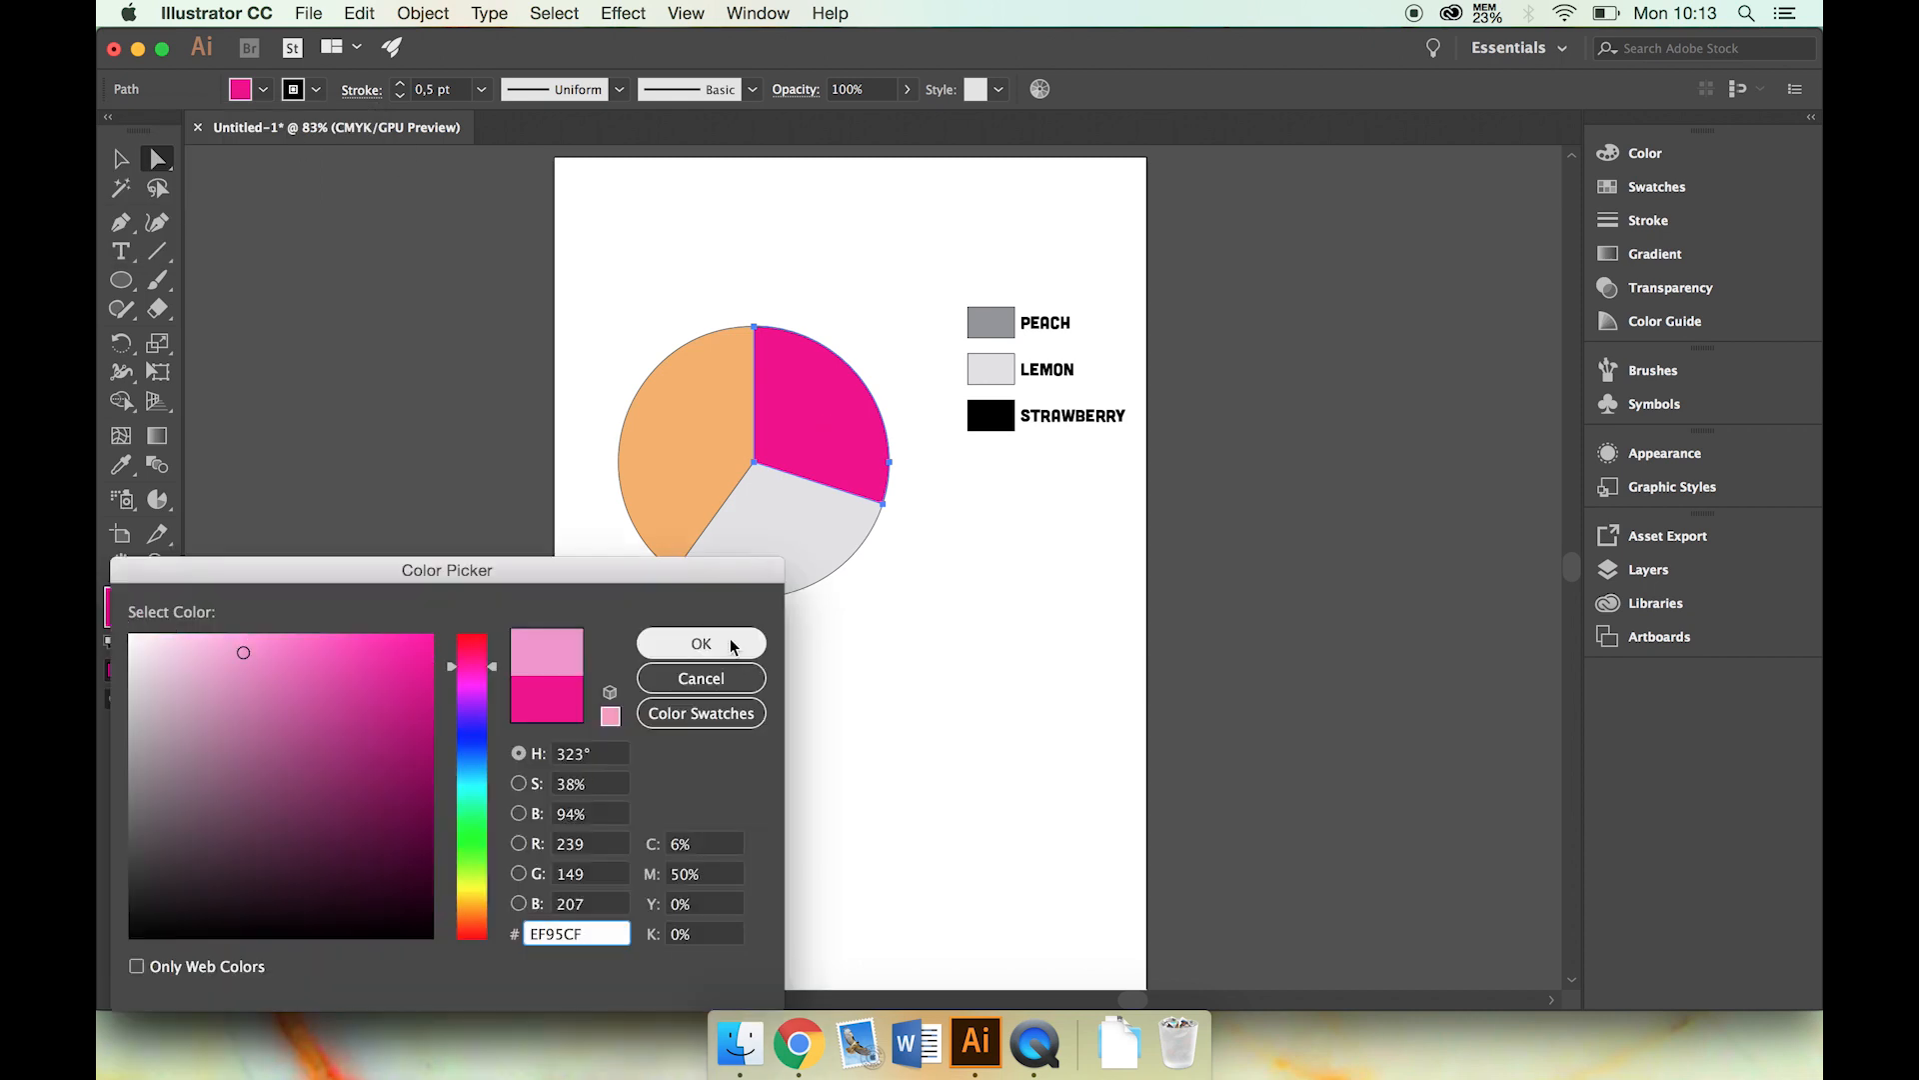
click(733, 646)
- Fill the light grey Lemon slice with yellow and soften it to a pale yellow
click(797, 536)
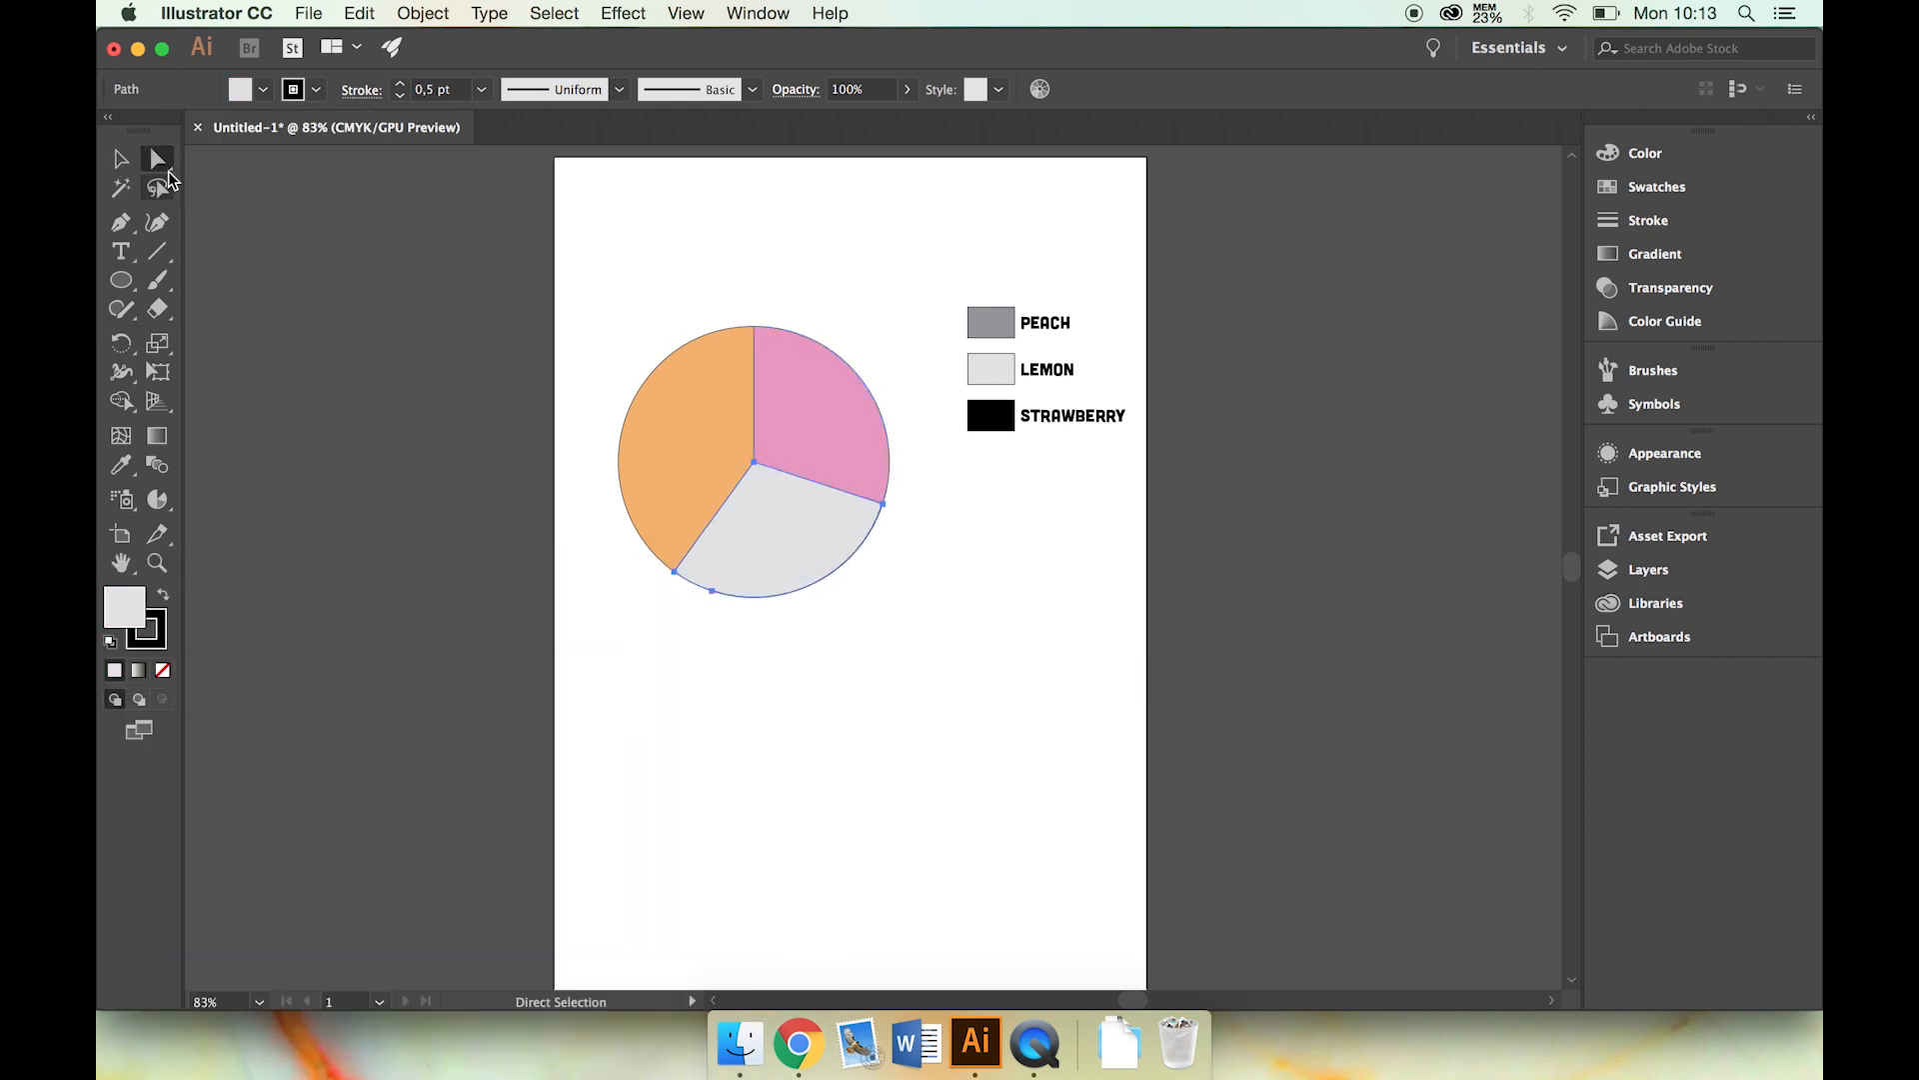
click(264, 89)
click(195, 131)
click(464, 405)
double_click(133, 612)
drag(348, 646, 309, 641)
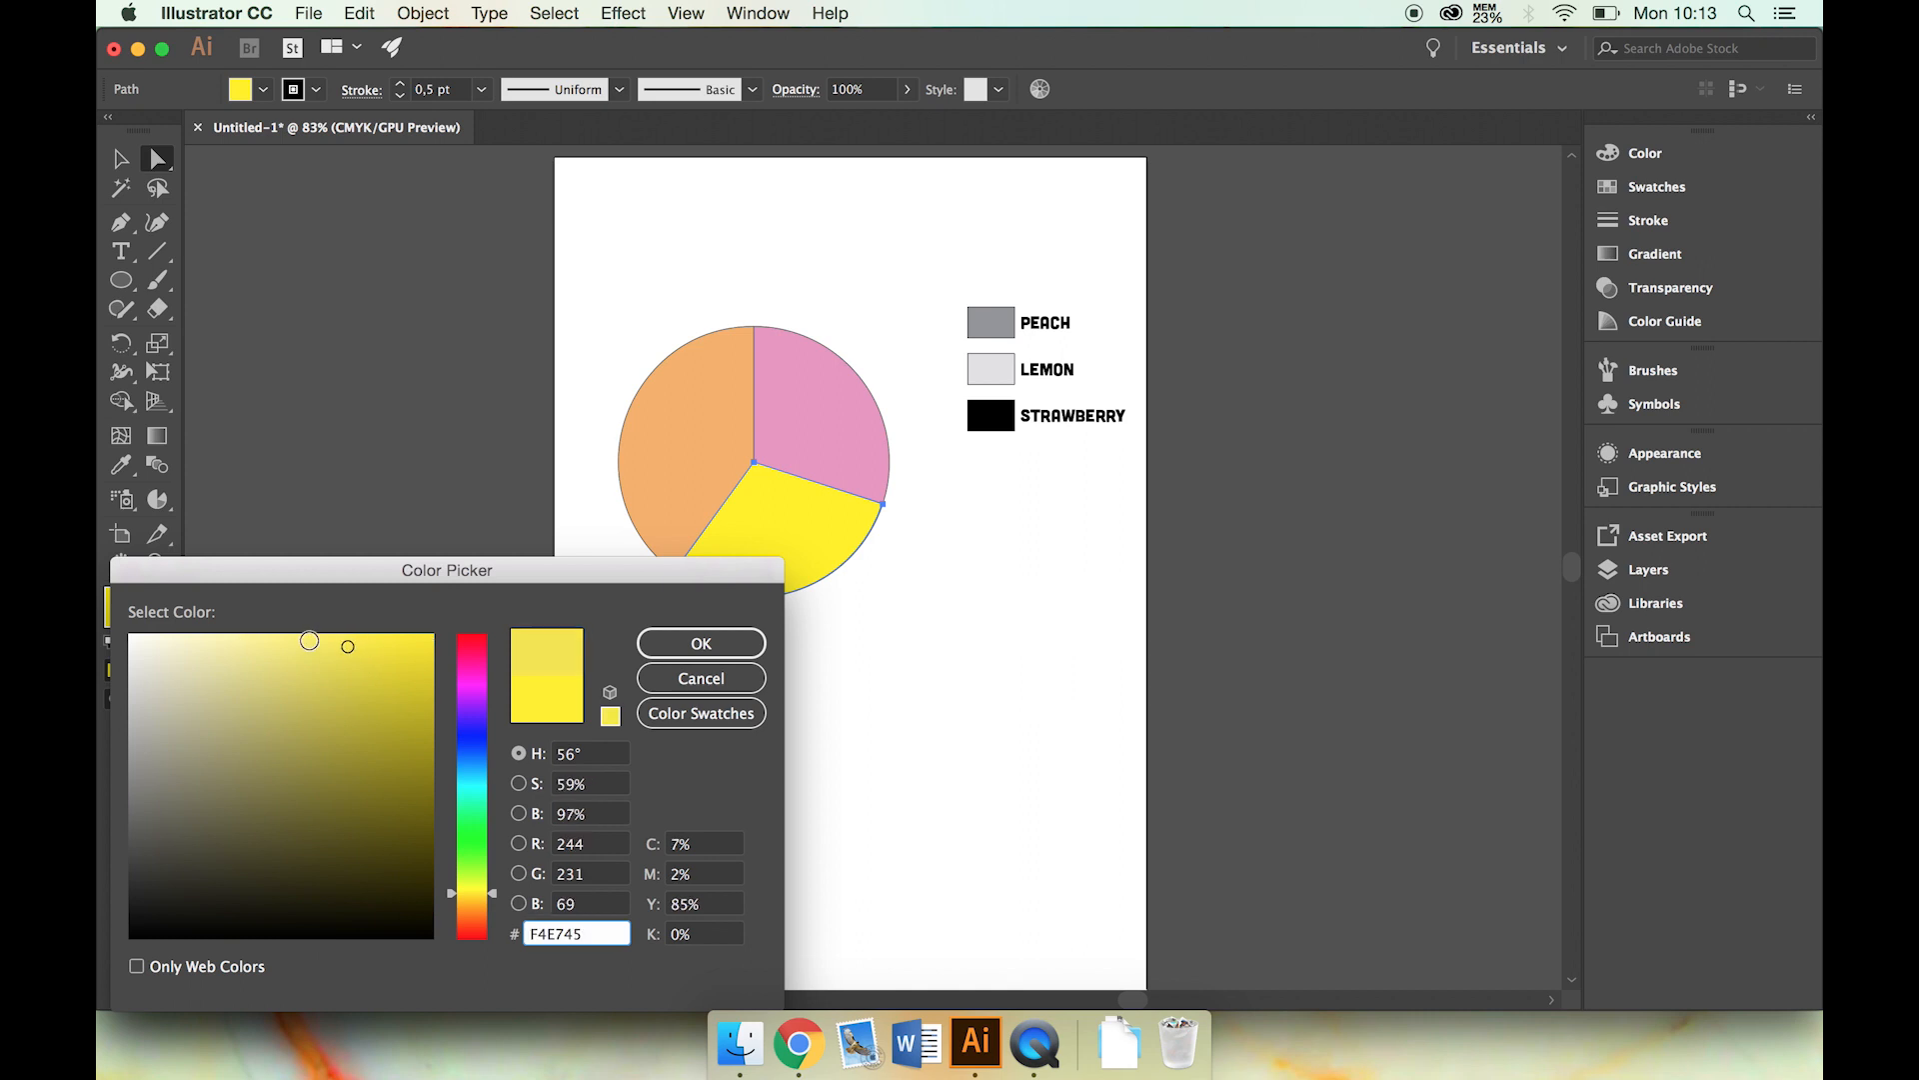
click(701, 643)
key(v)
click(741, 220)
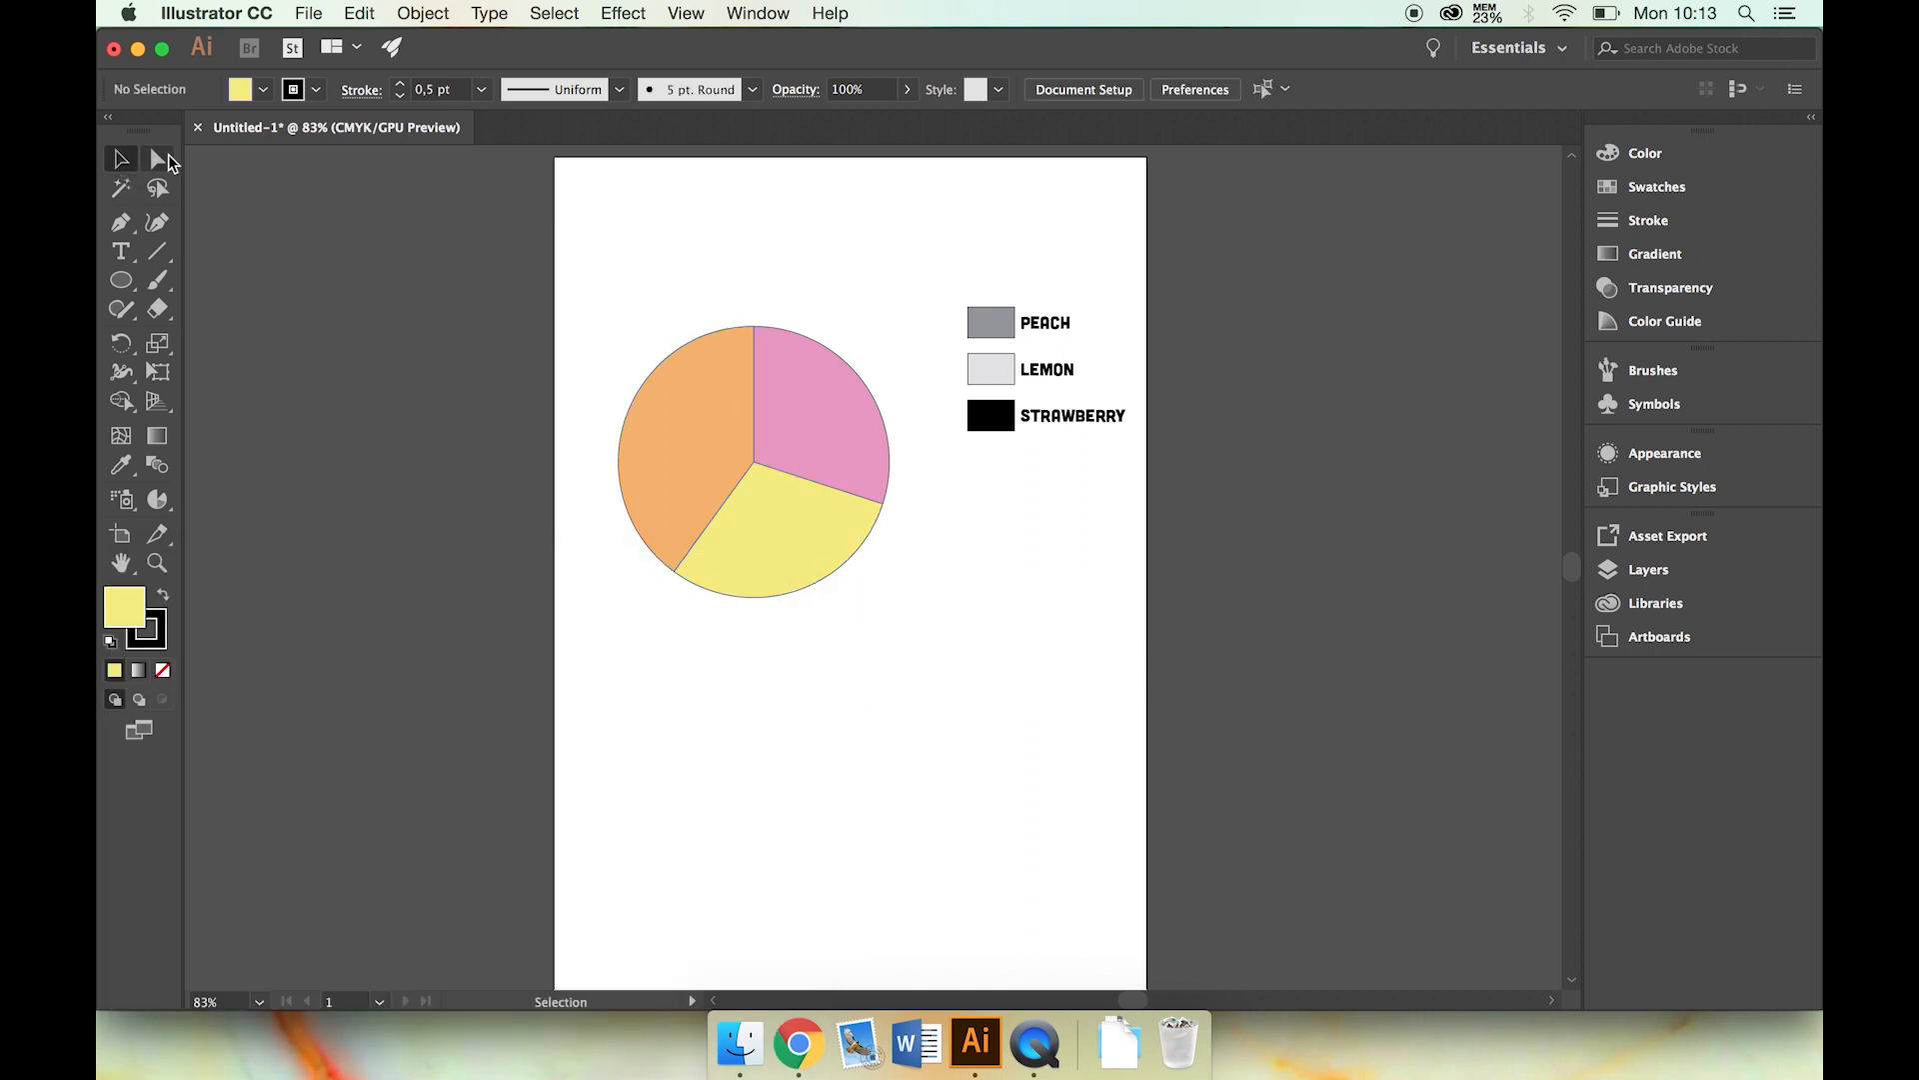
- Match the Peach legend swatch to the light orange slice with the Eyedropper
key(a)
click(995, 329)
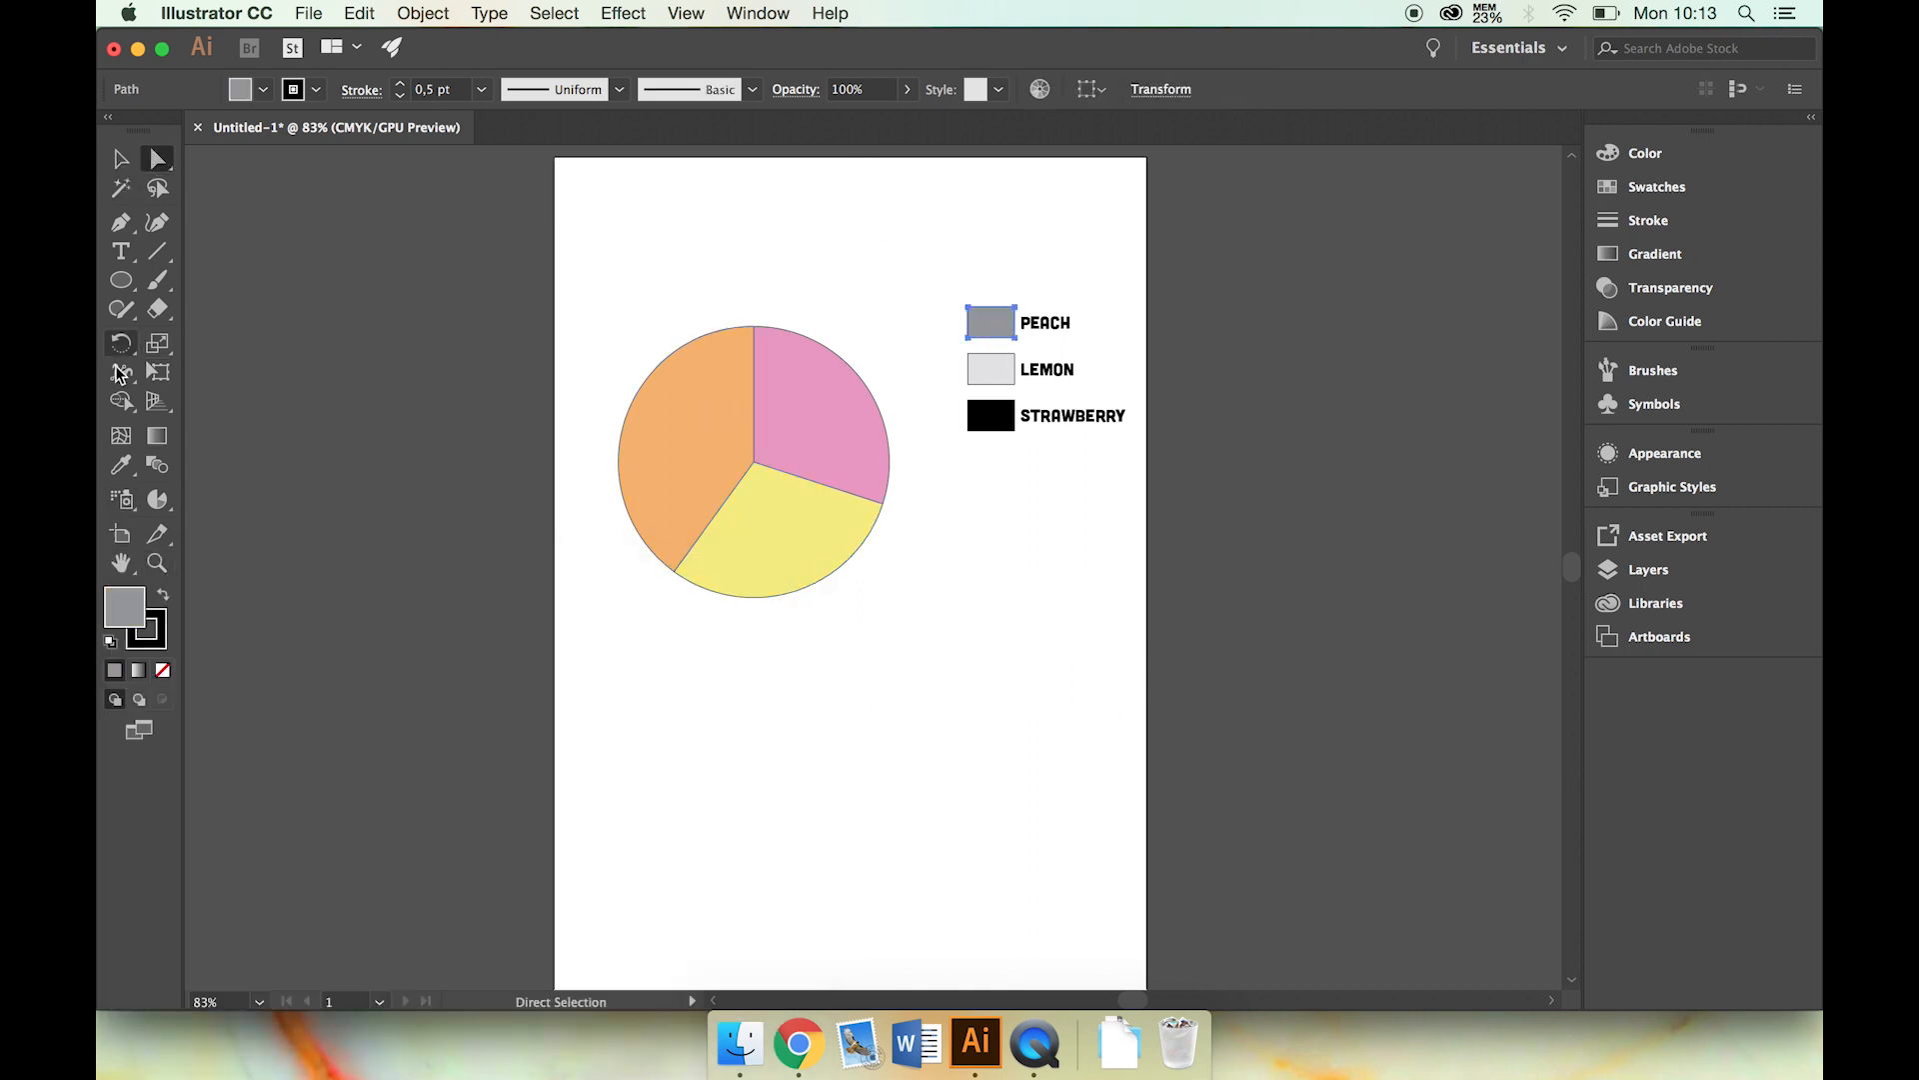
key(i)
click(693, 441)
key(v)
click(844, 240)
- Match the Lemon legend swatch to the pale yellow slice with the Eyedropper
click(993, 375)
click(121, 465)
click(749, 585)
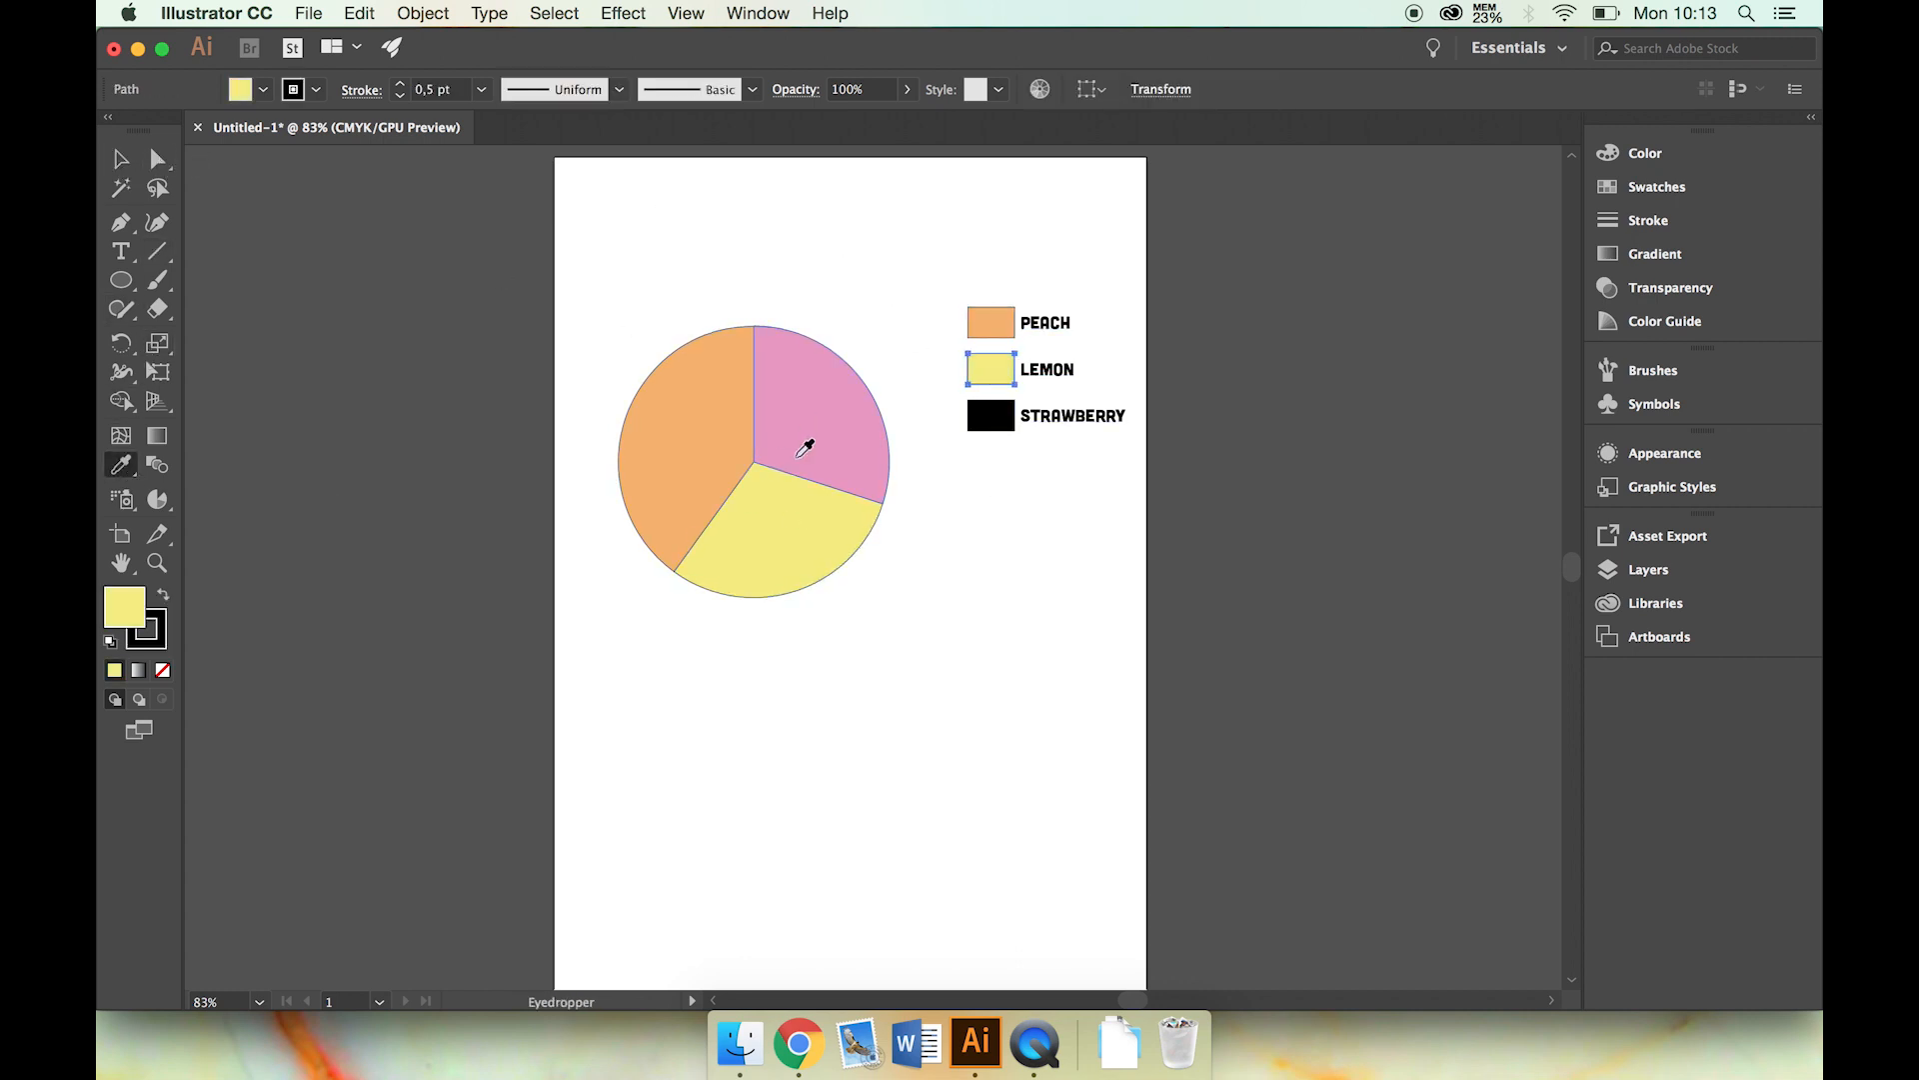
- Match the black Strawberry legend swatch to the pink slice with the Eyedropper and clear the selection
key(v)
click(992, 425)
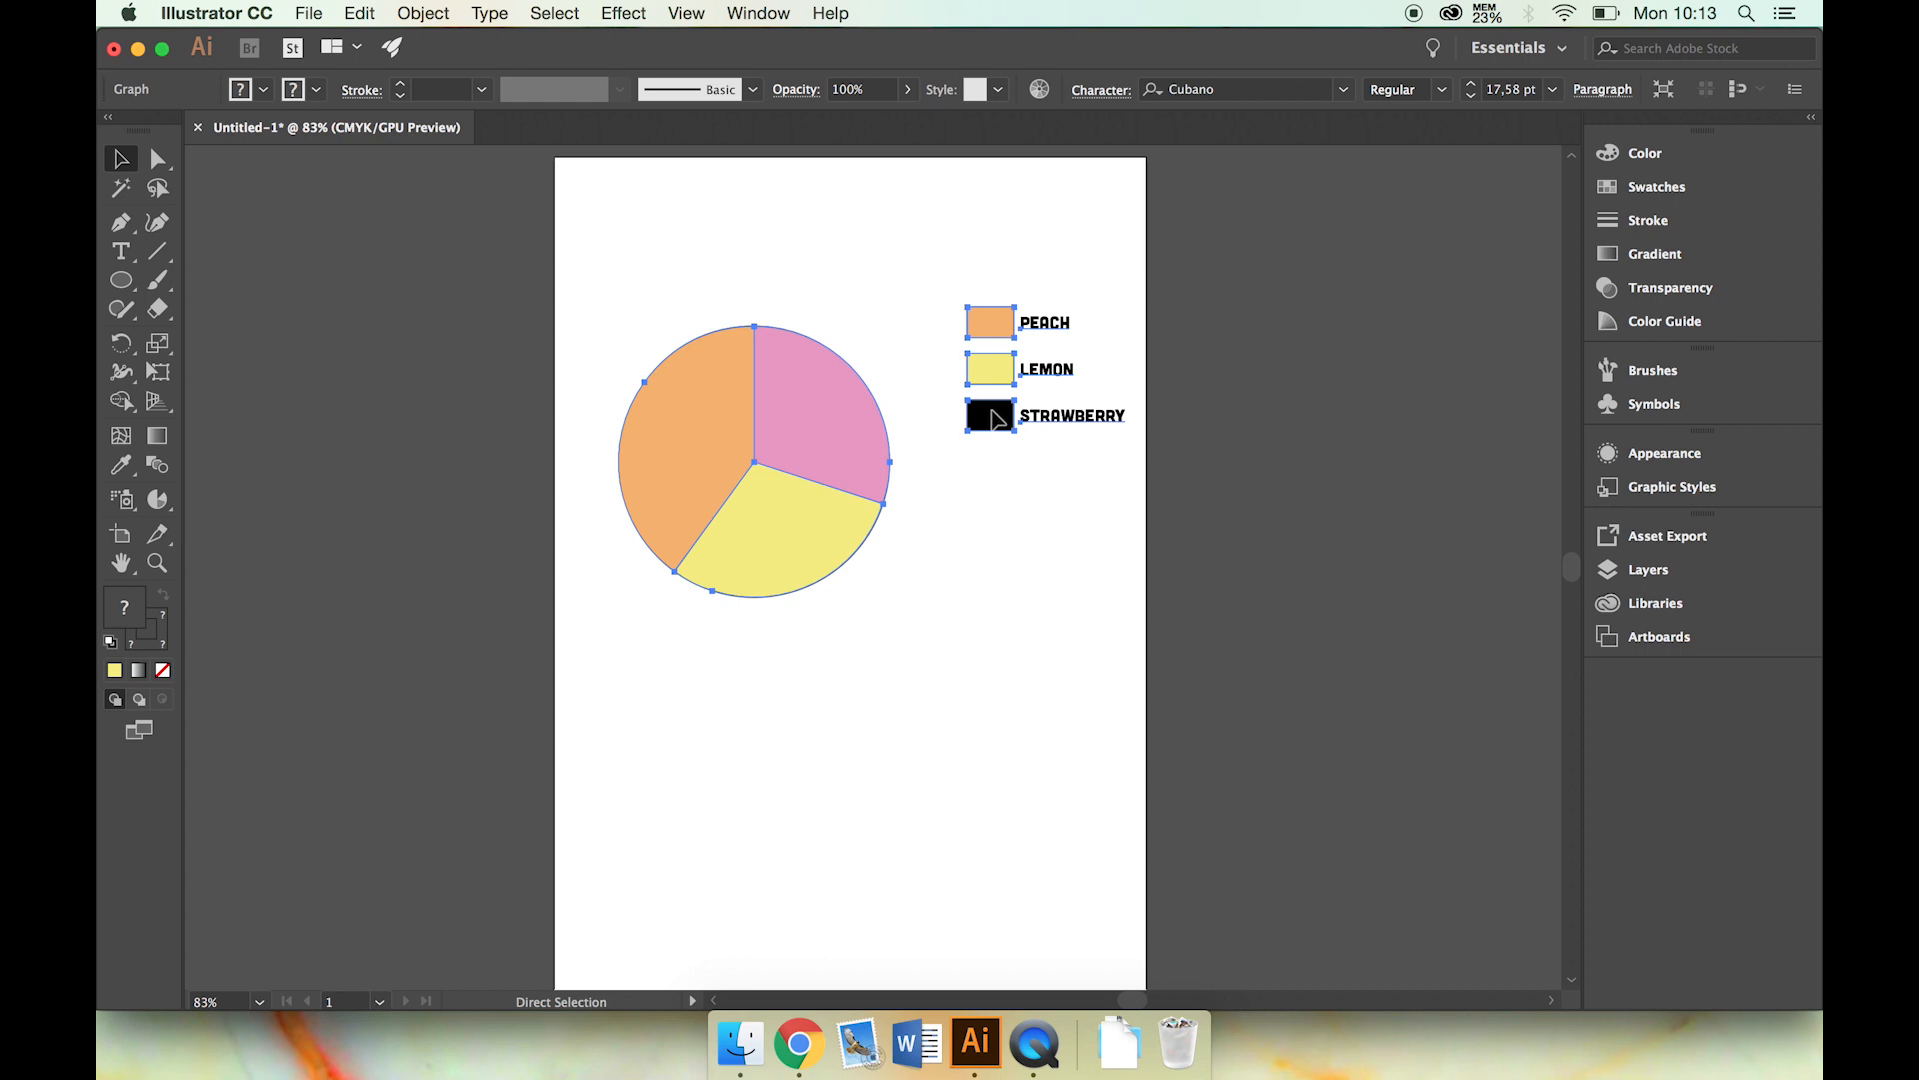
click(1001, 490)
click(1004, 425)
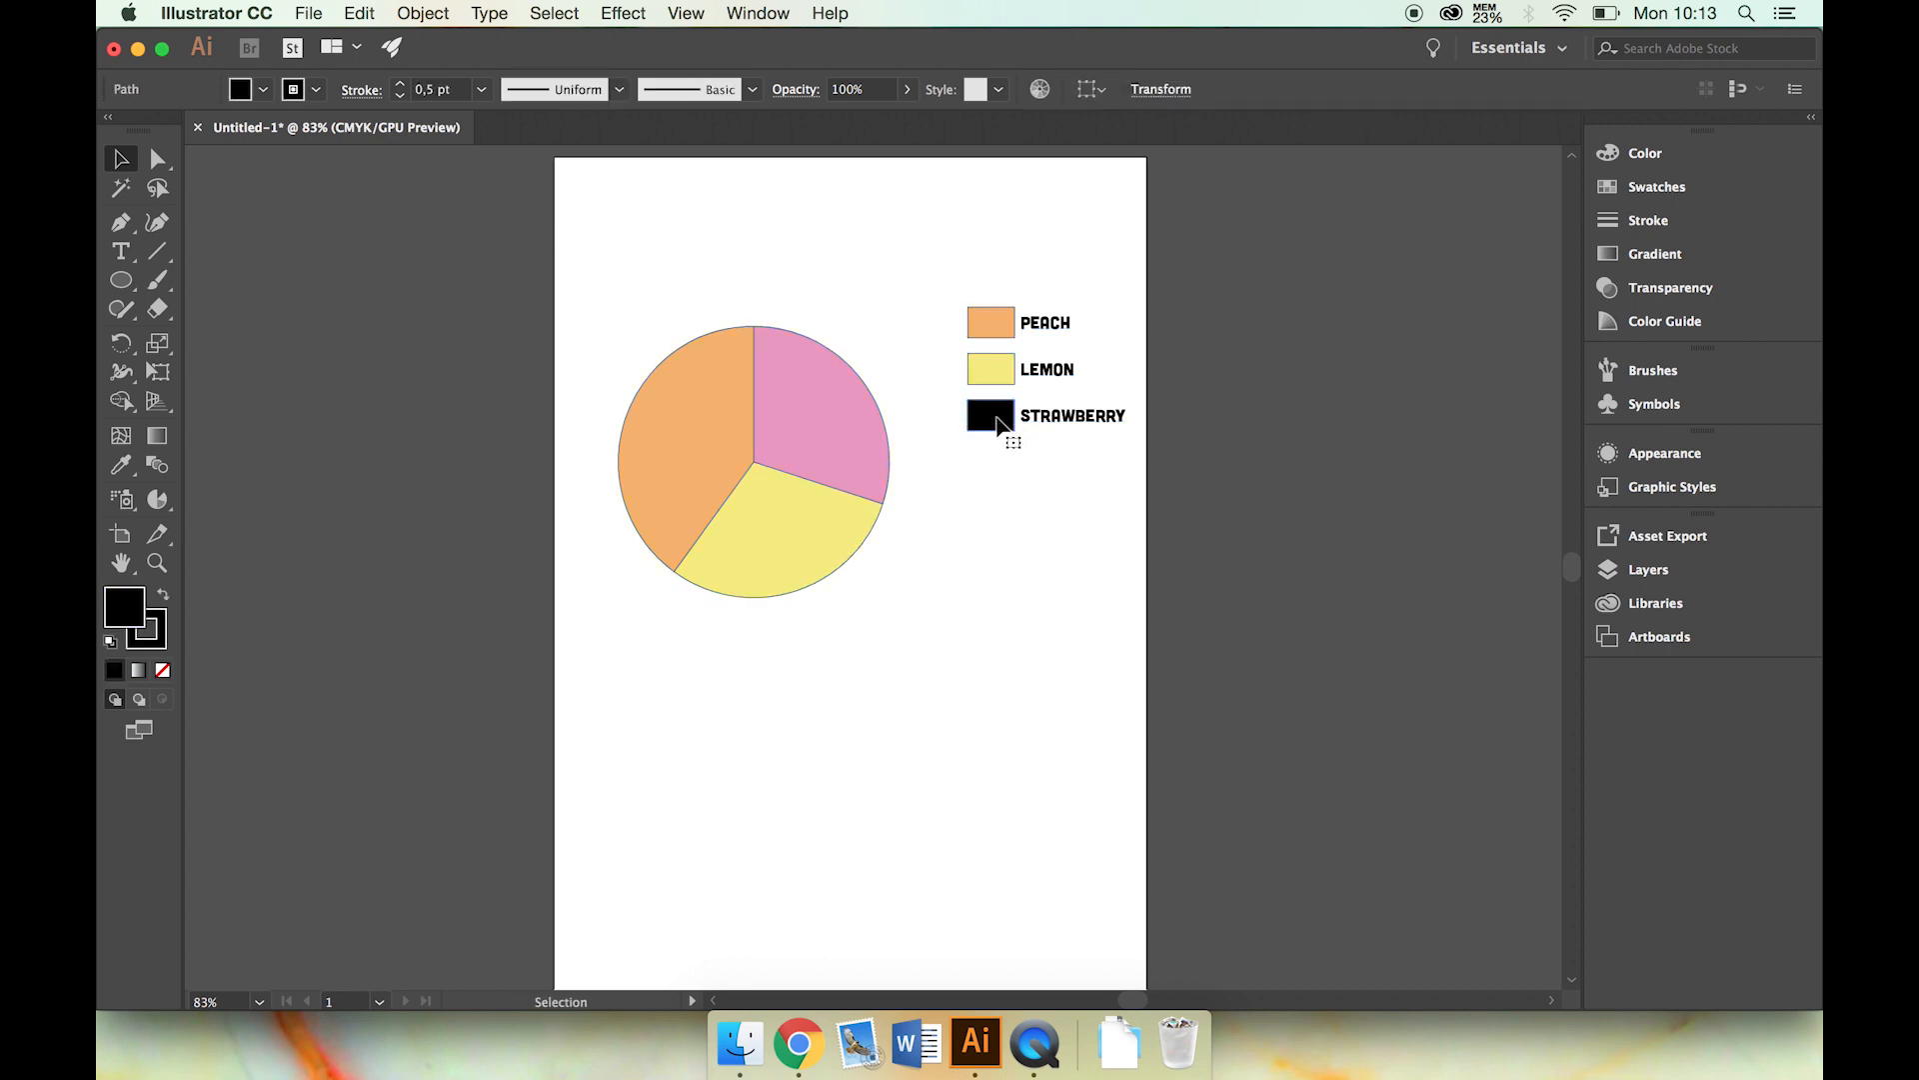
click(130, 464)
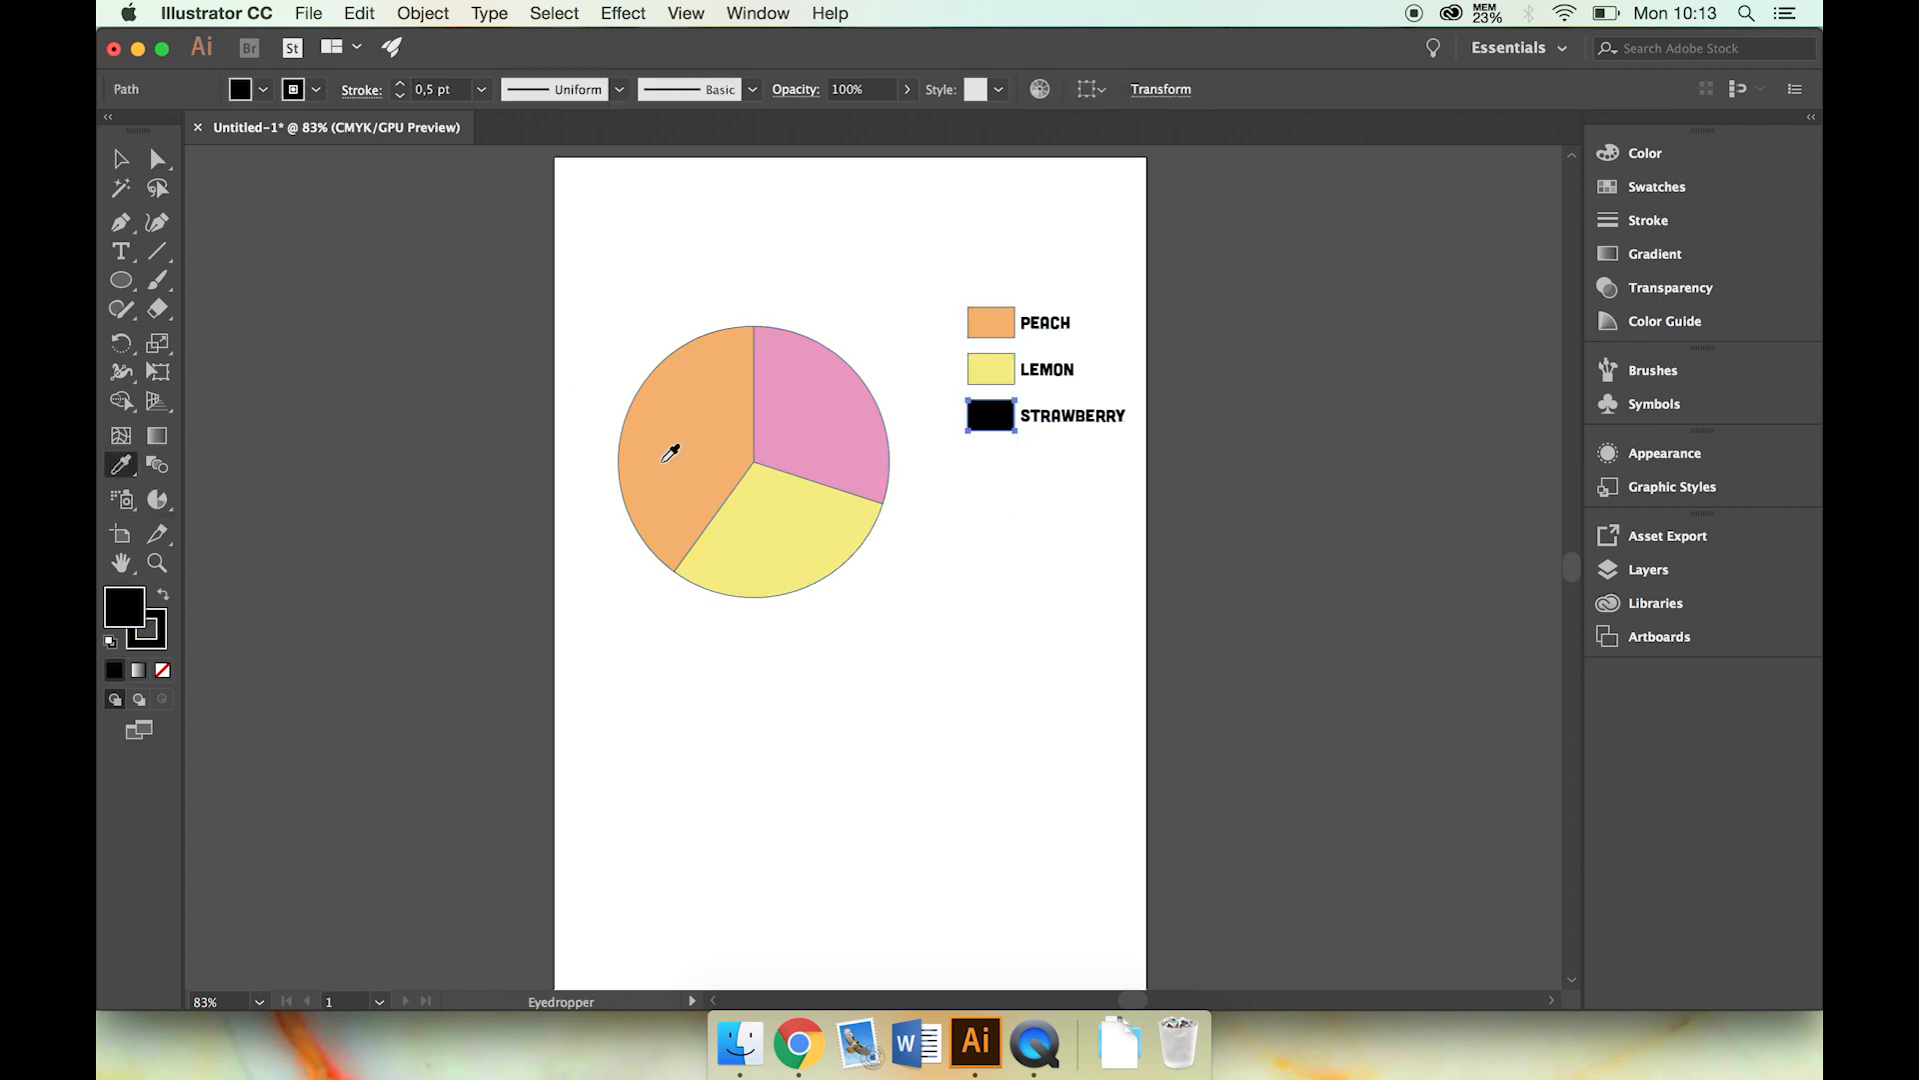
click(758, 394)
click(120, 157)
click(645, 304)
- Set the stroke of the whole graph, including its legend, to None
drag(591, 220, 1101, 675)
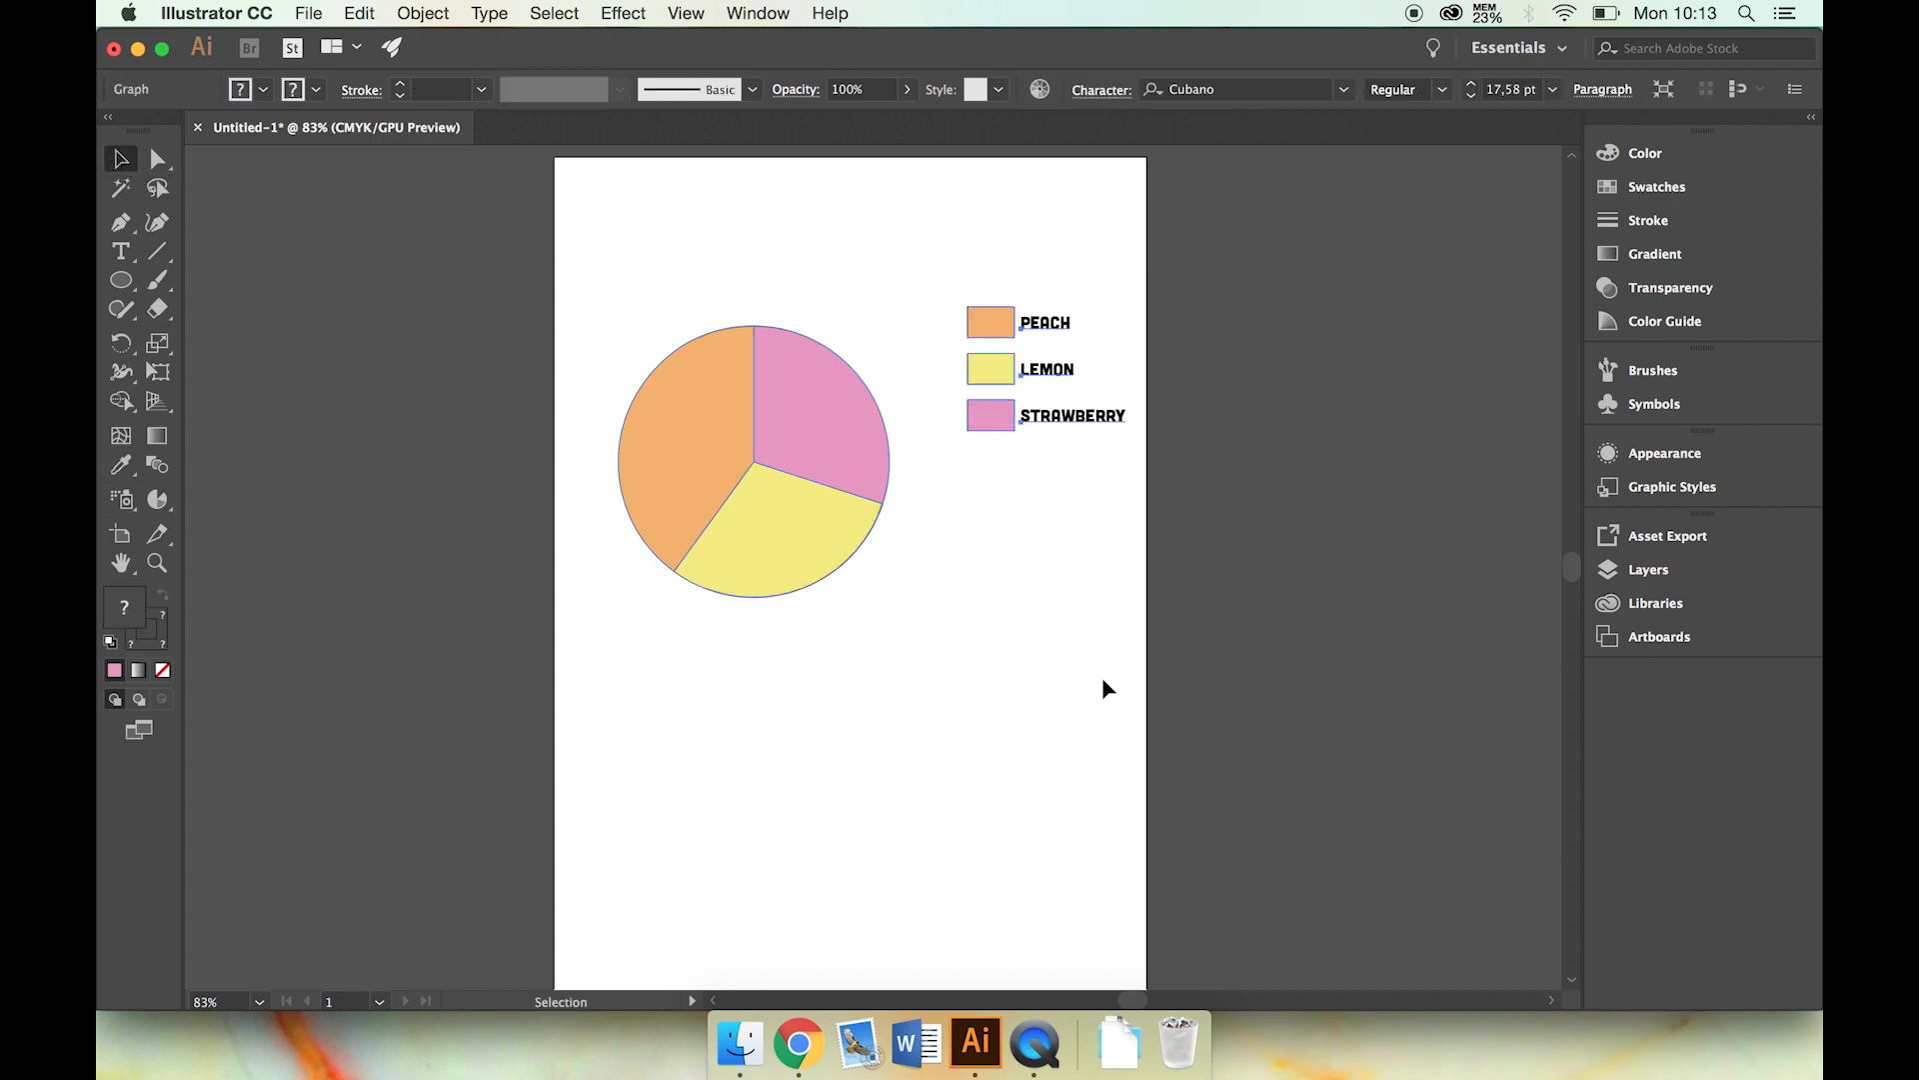
click(318, 90)
click(112, 130)
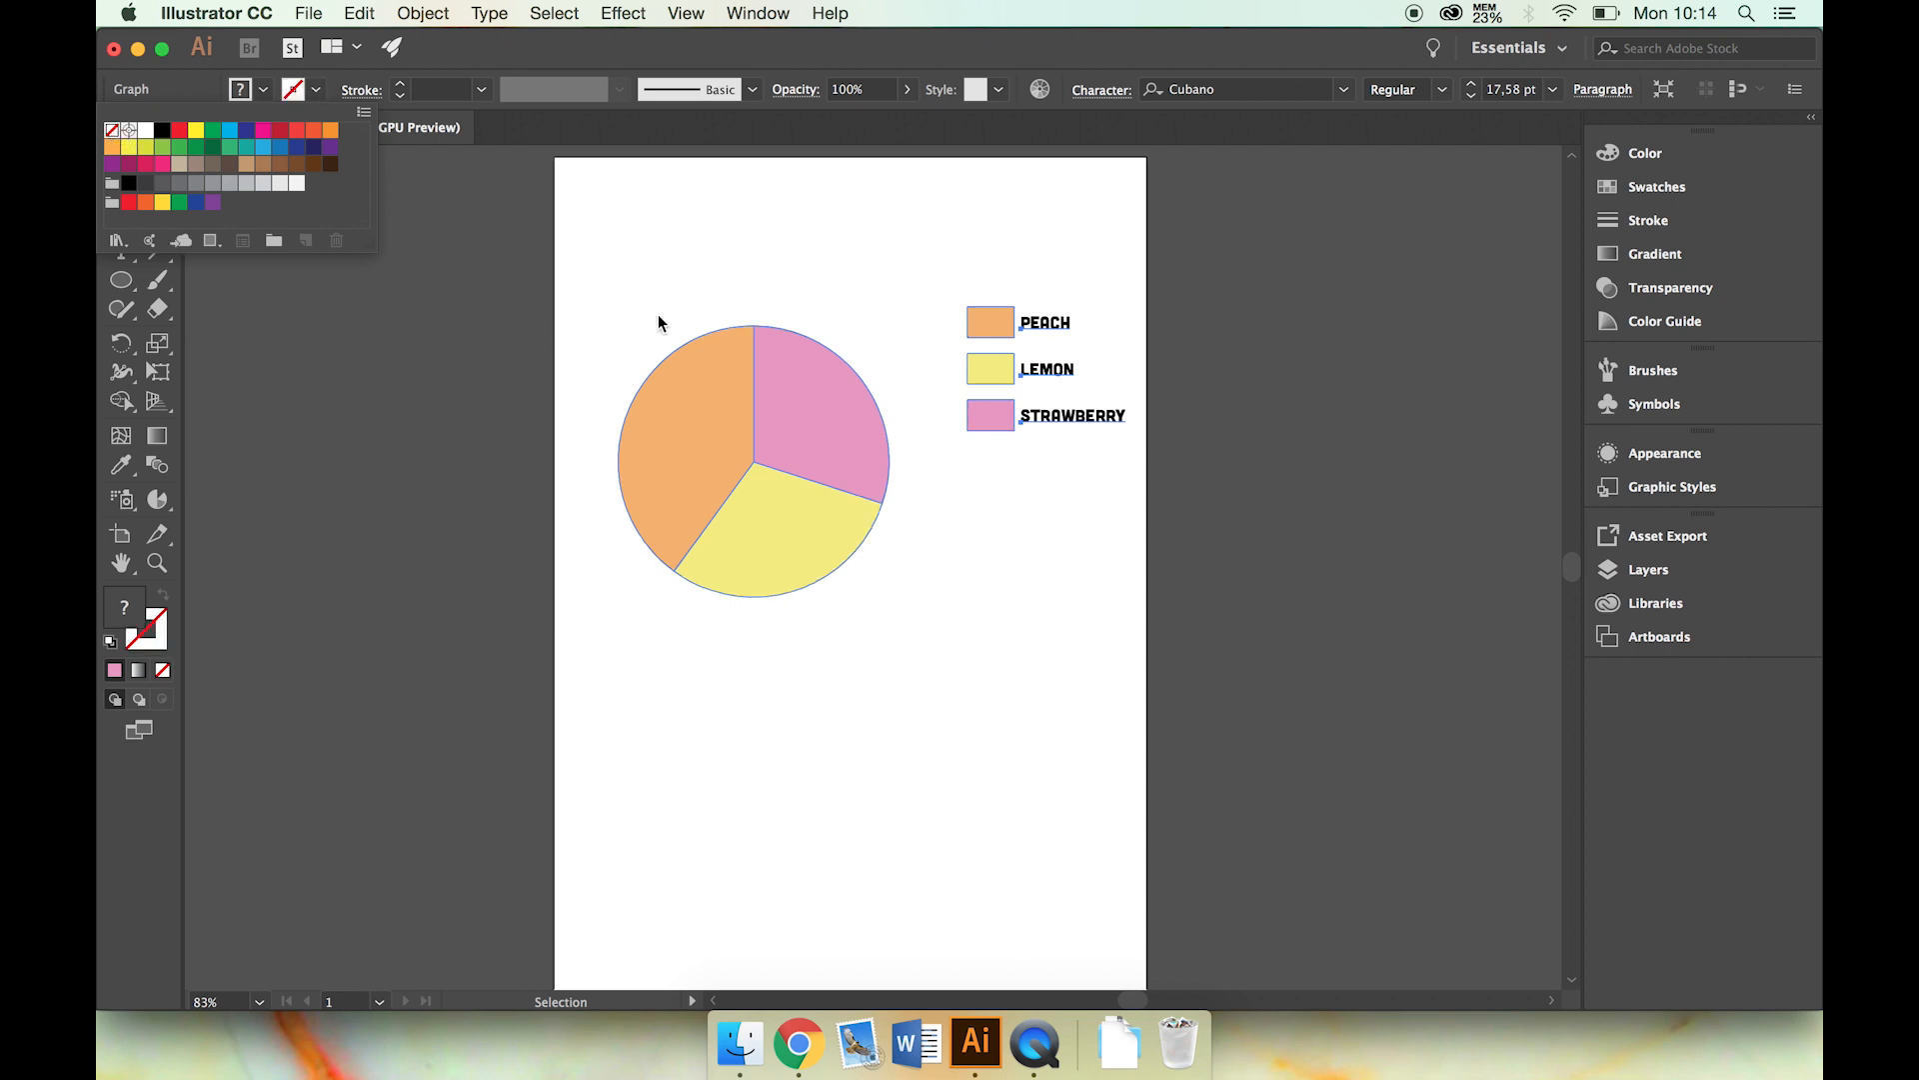
click(717, 278)
click(770, 280)
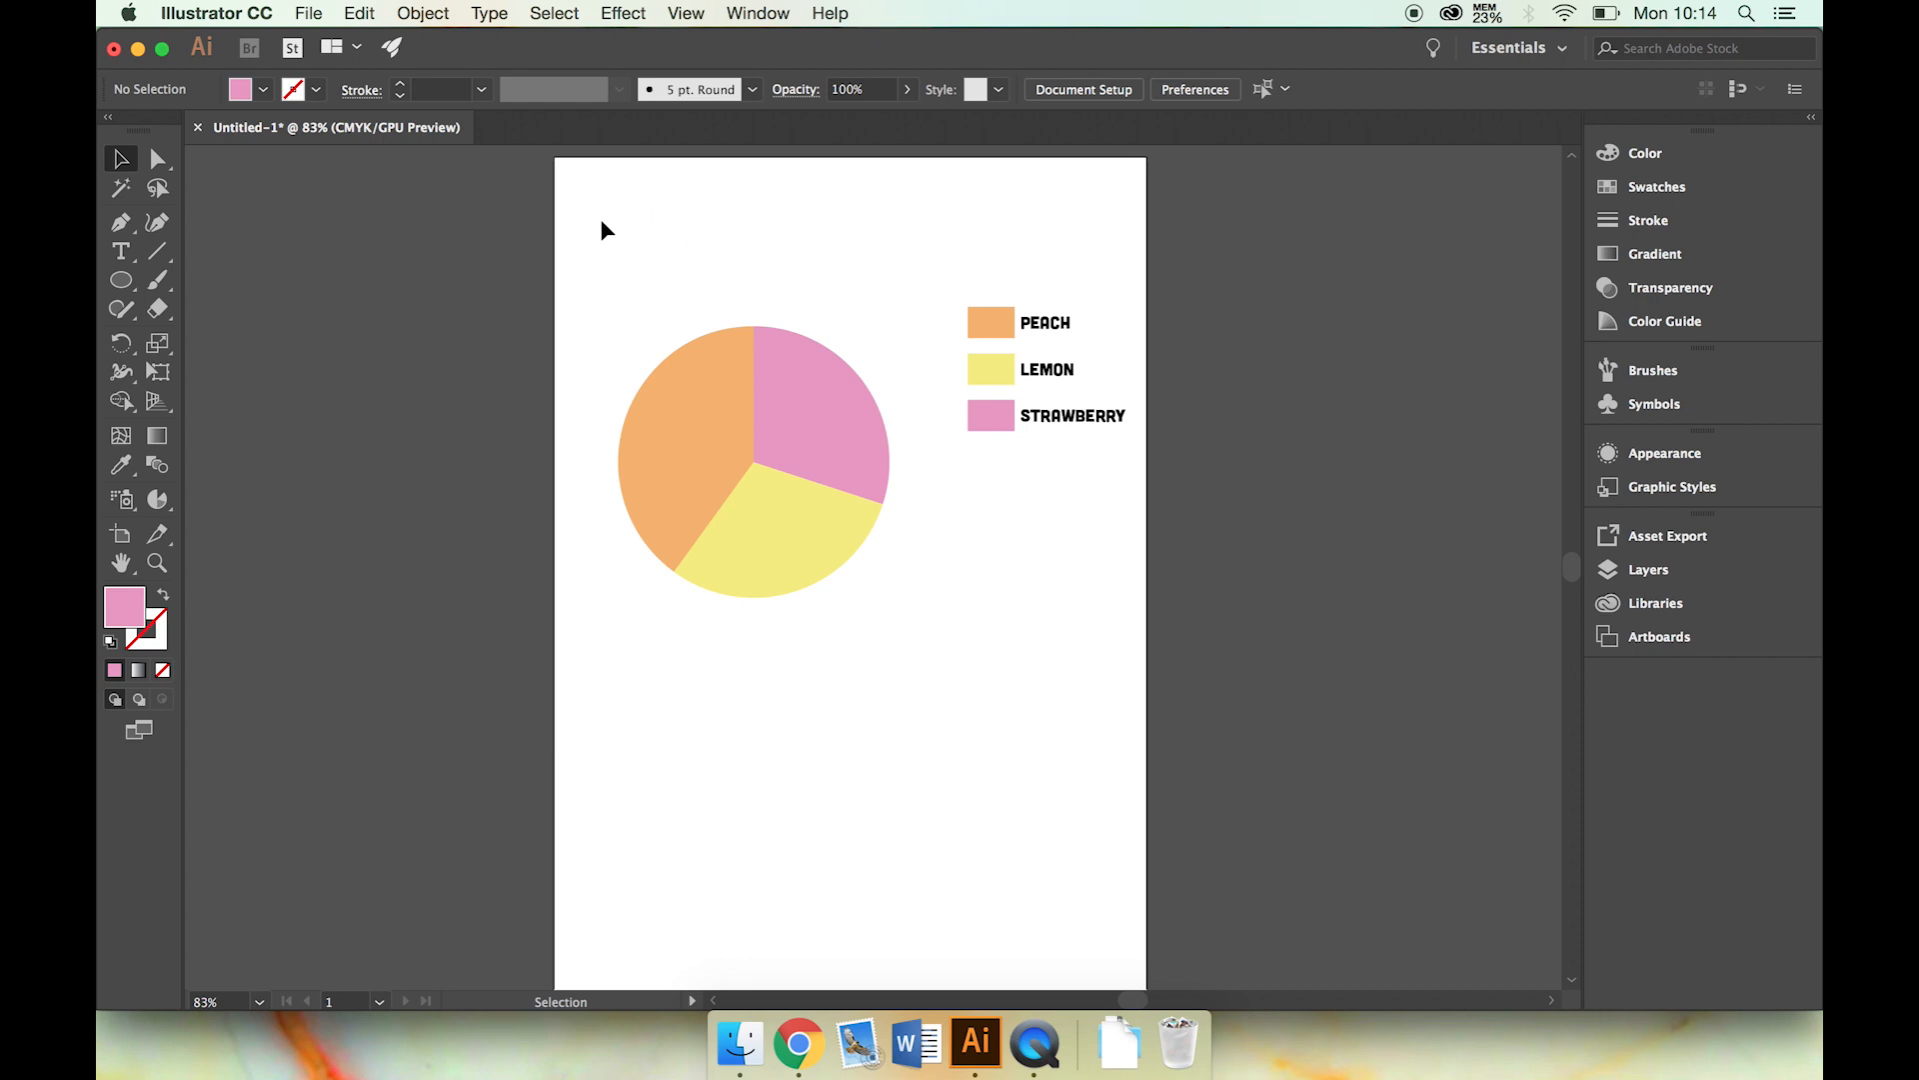
- Ungroup the entire graph and accept that its data and graph style can no longer be edited
drag(599, 218, 1131, 681)
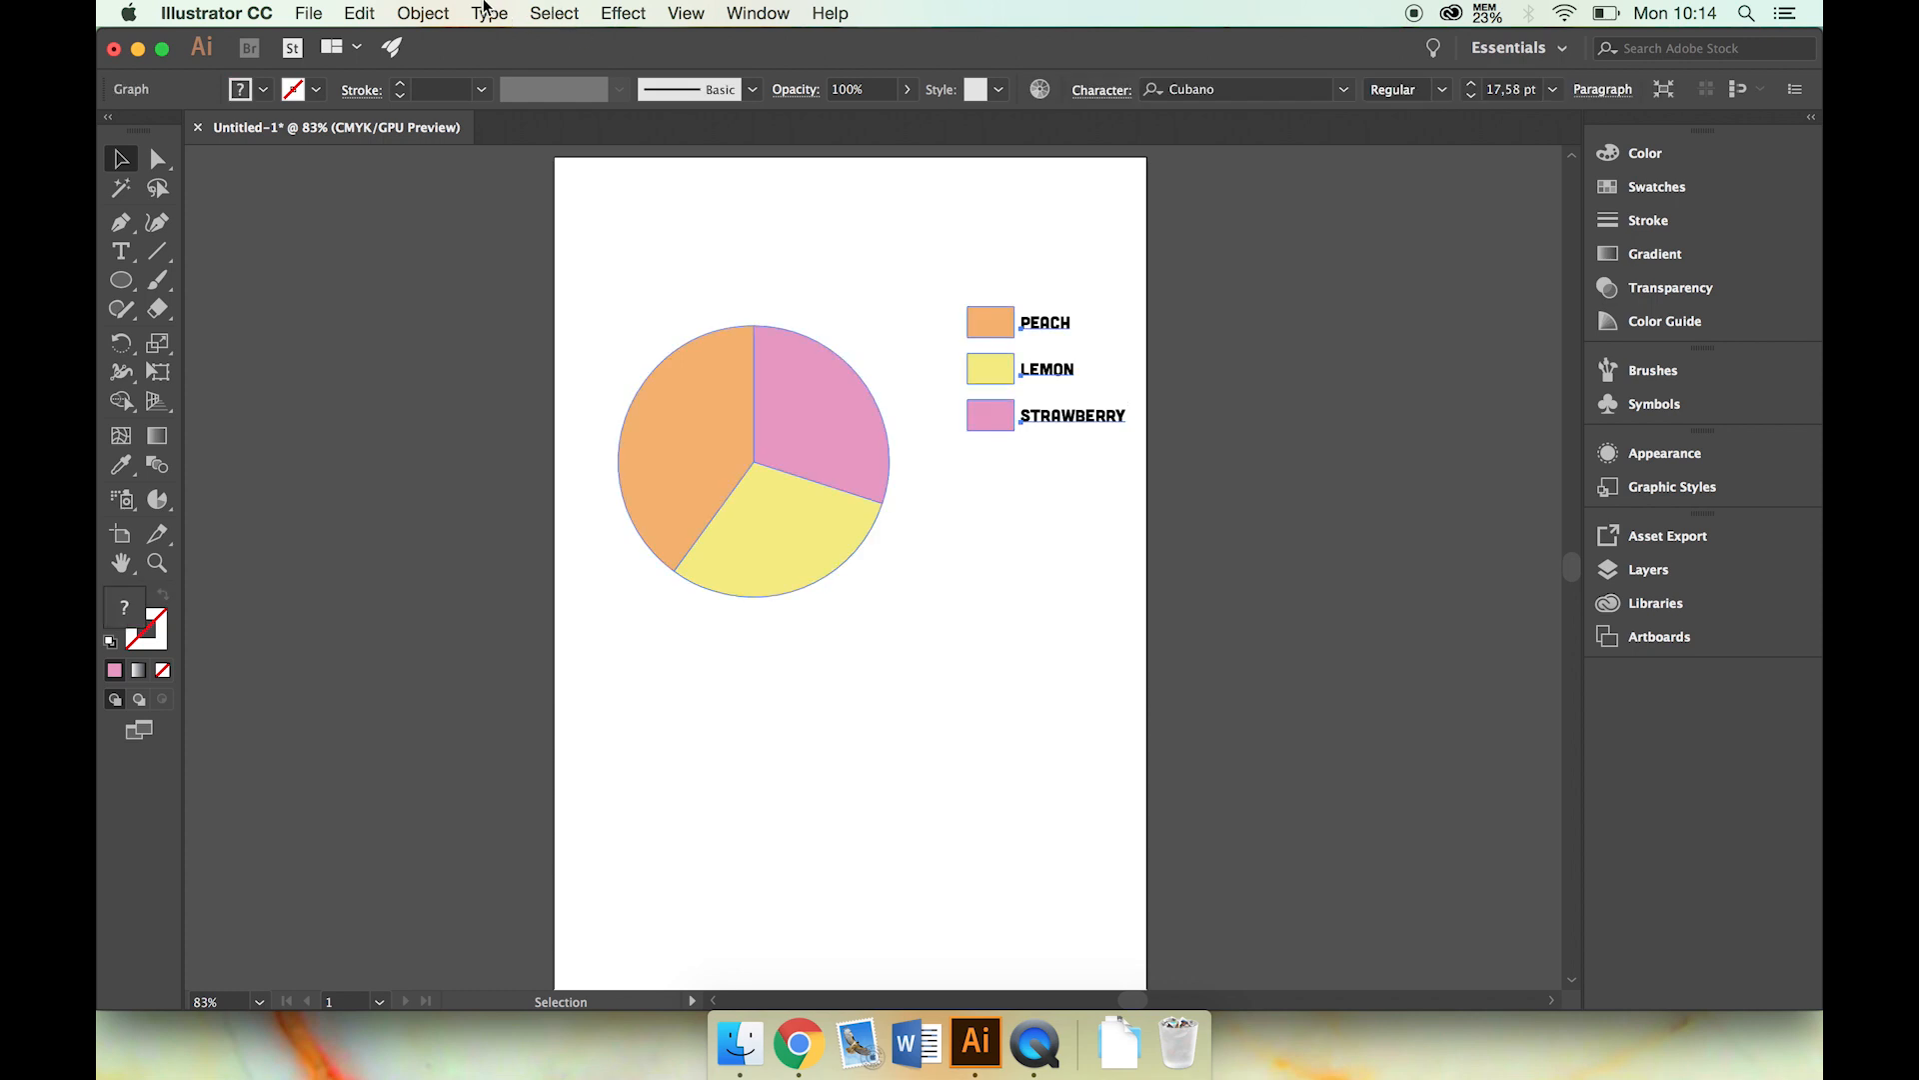
click(420, 12)
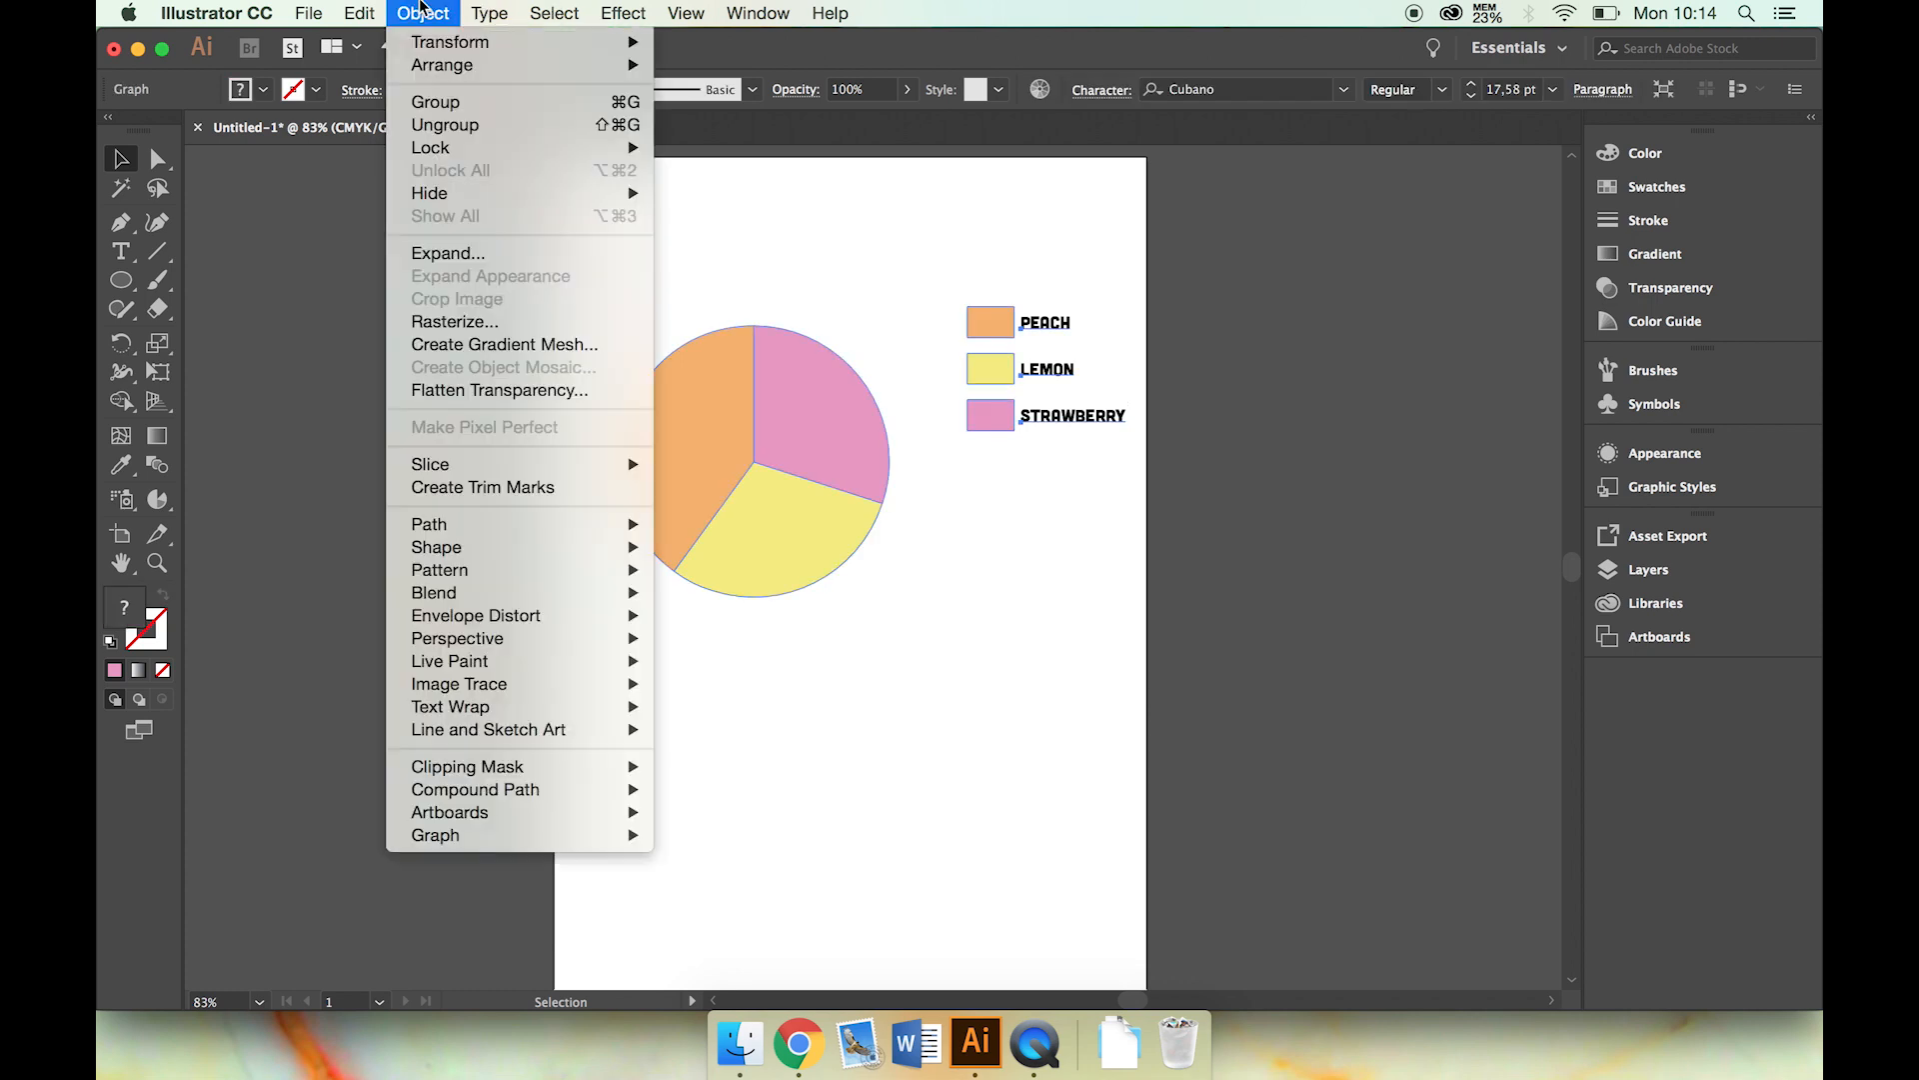
click(449, 125)
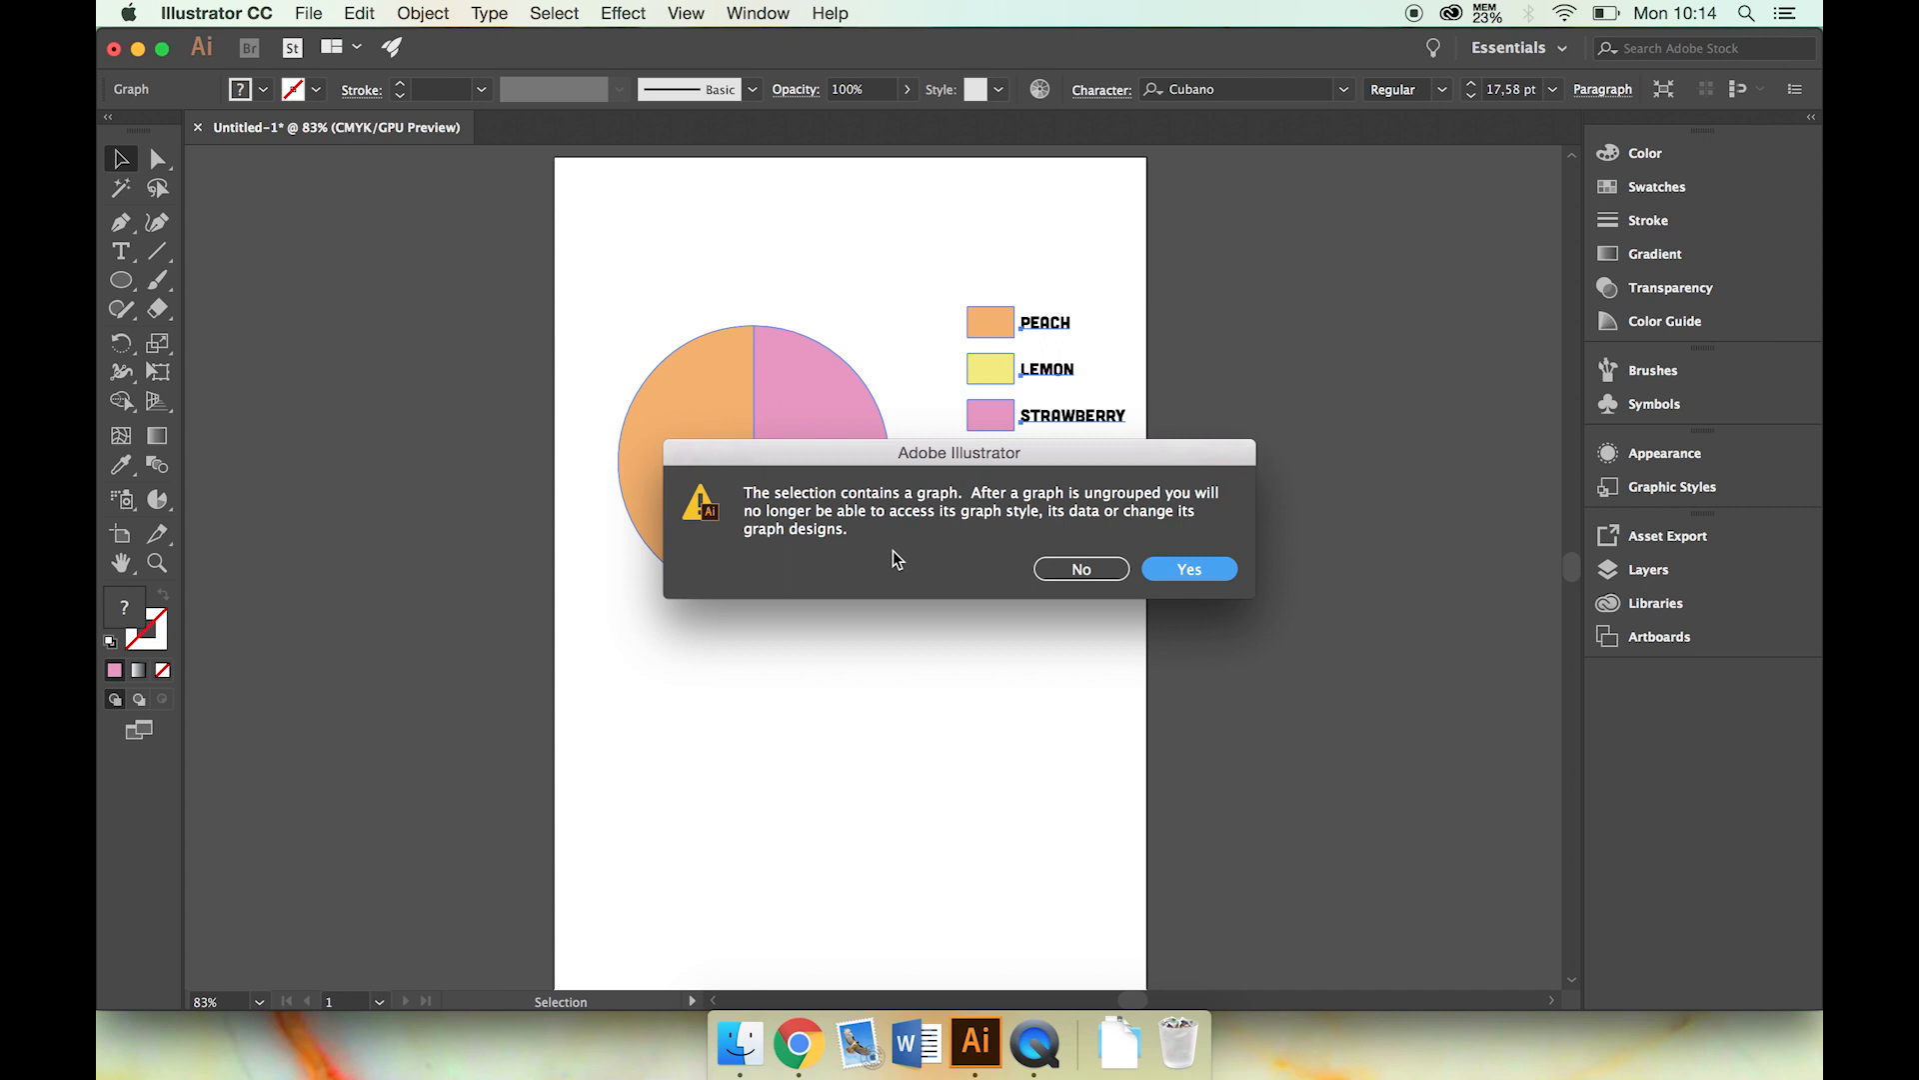
click(1189, 569)
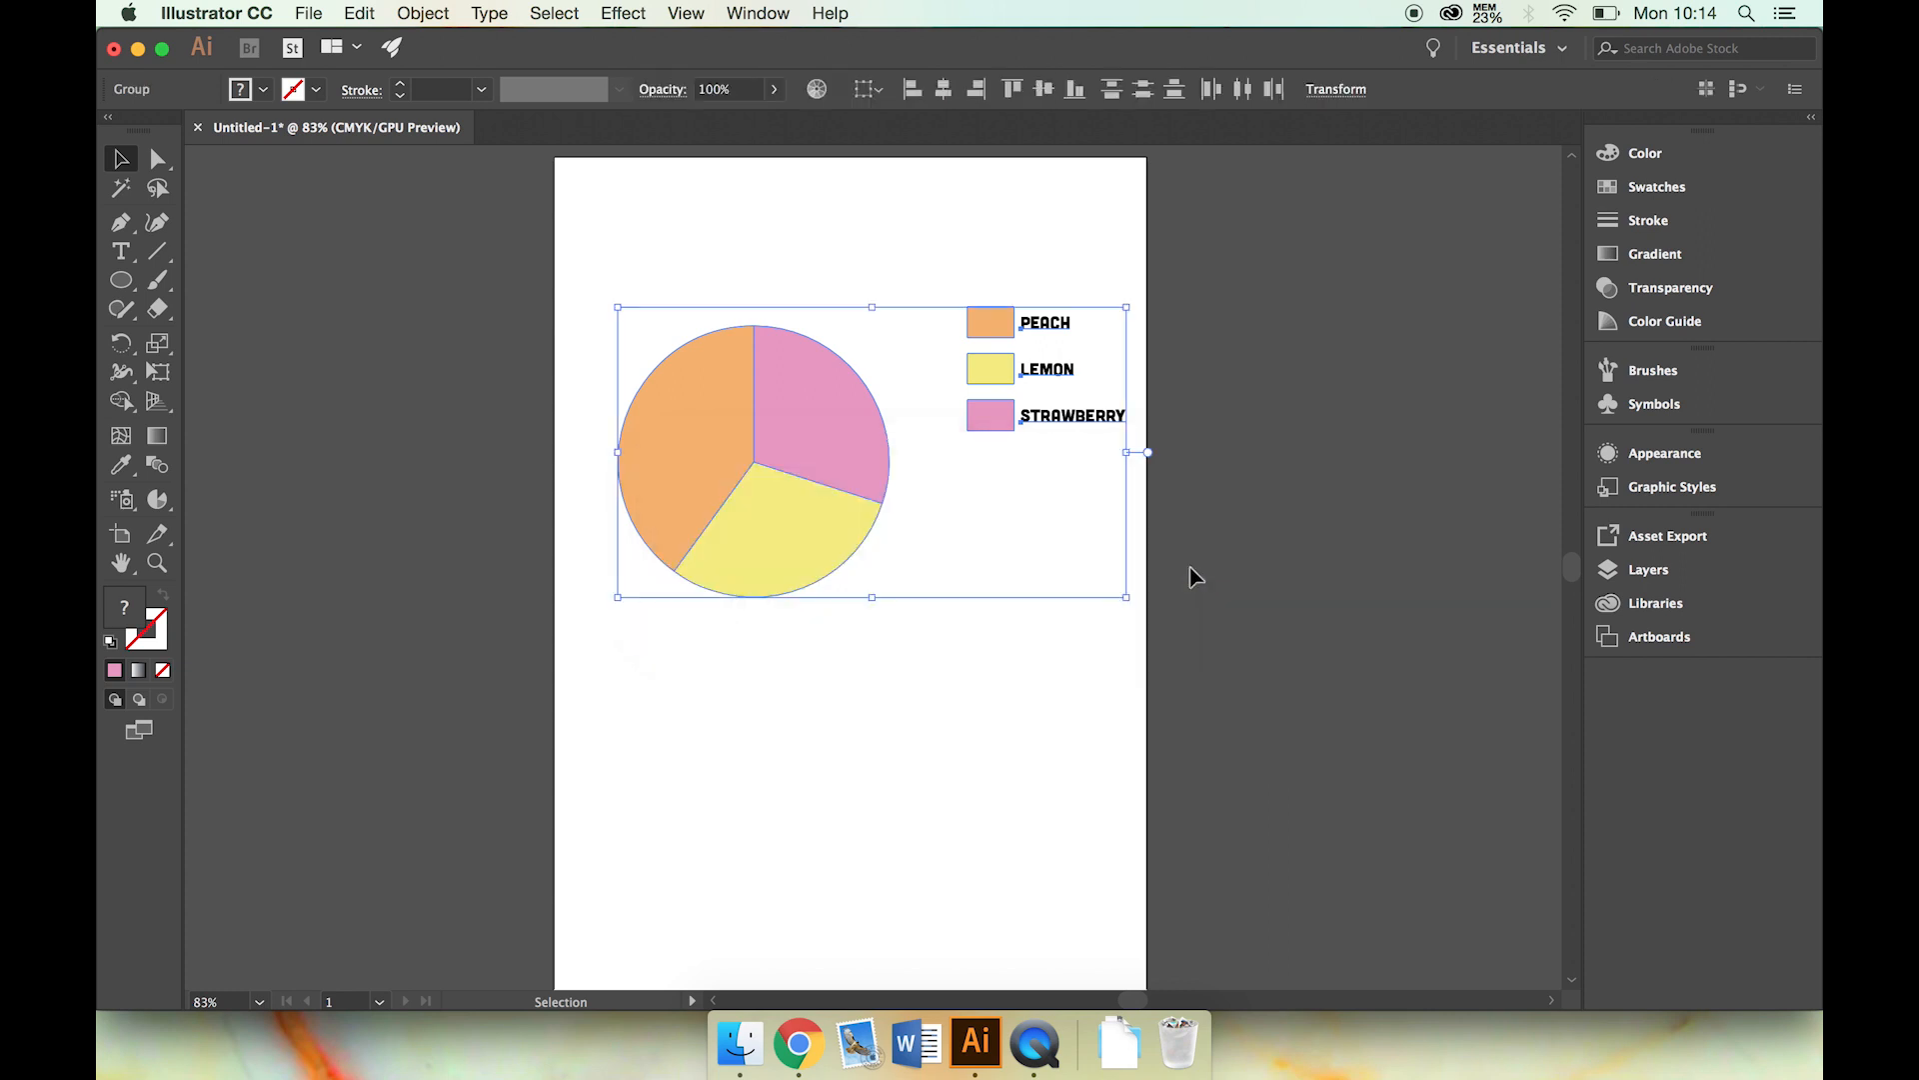
- Ungroup the group that holds the pie slices and the legend swatches
click(827, 248)
click(733, 364)
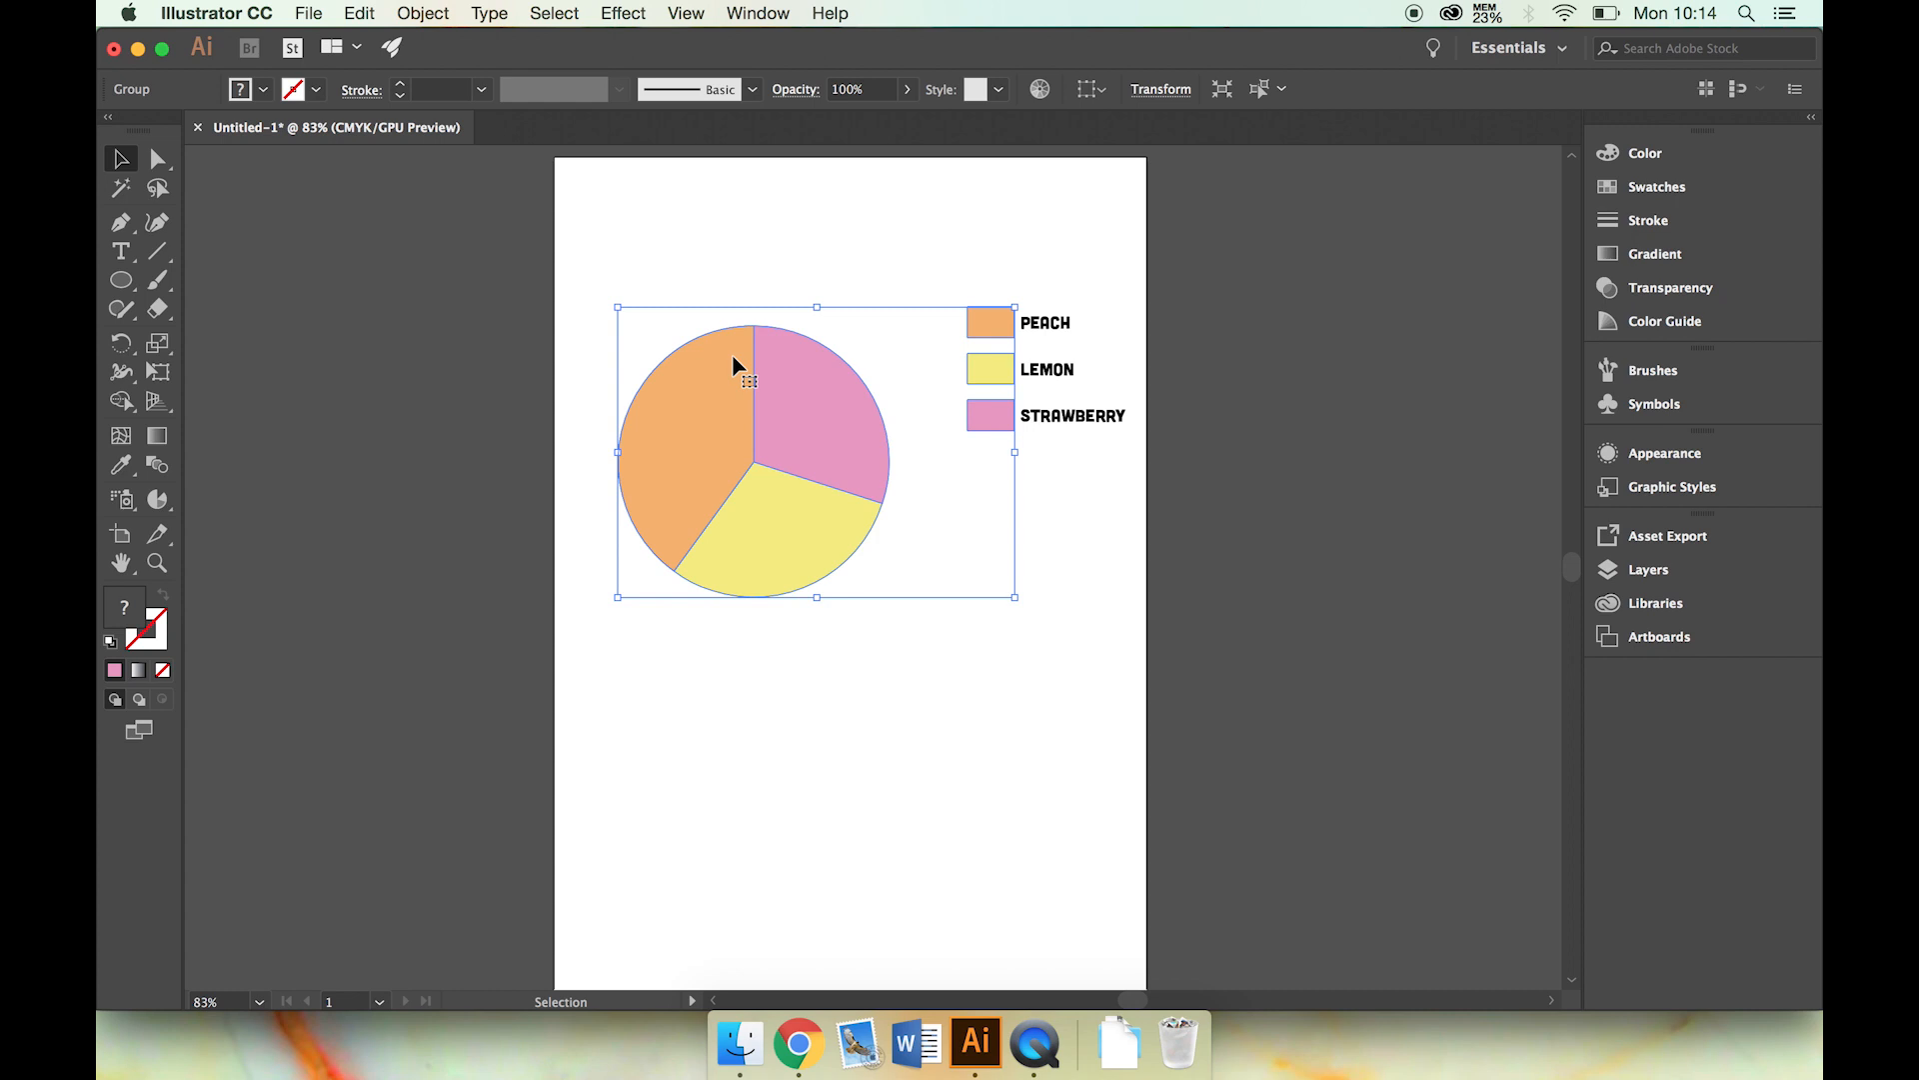
right_click(731, 354)
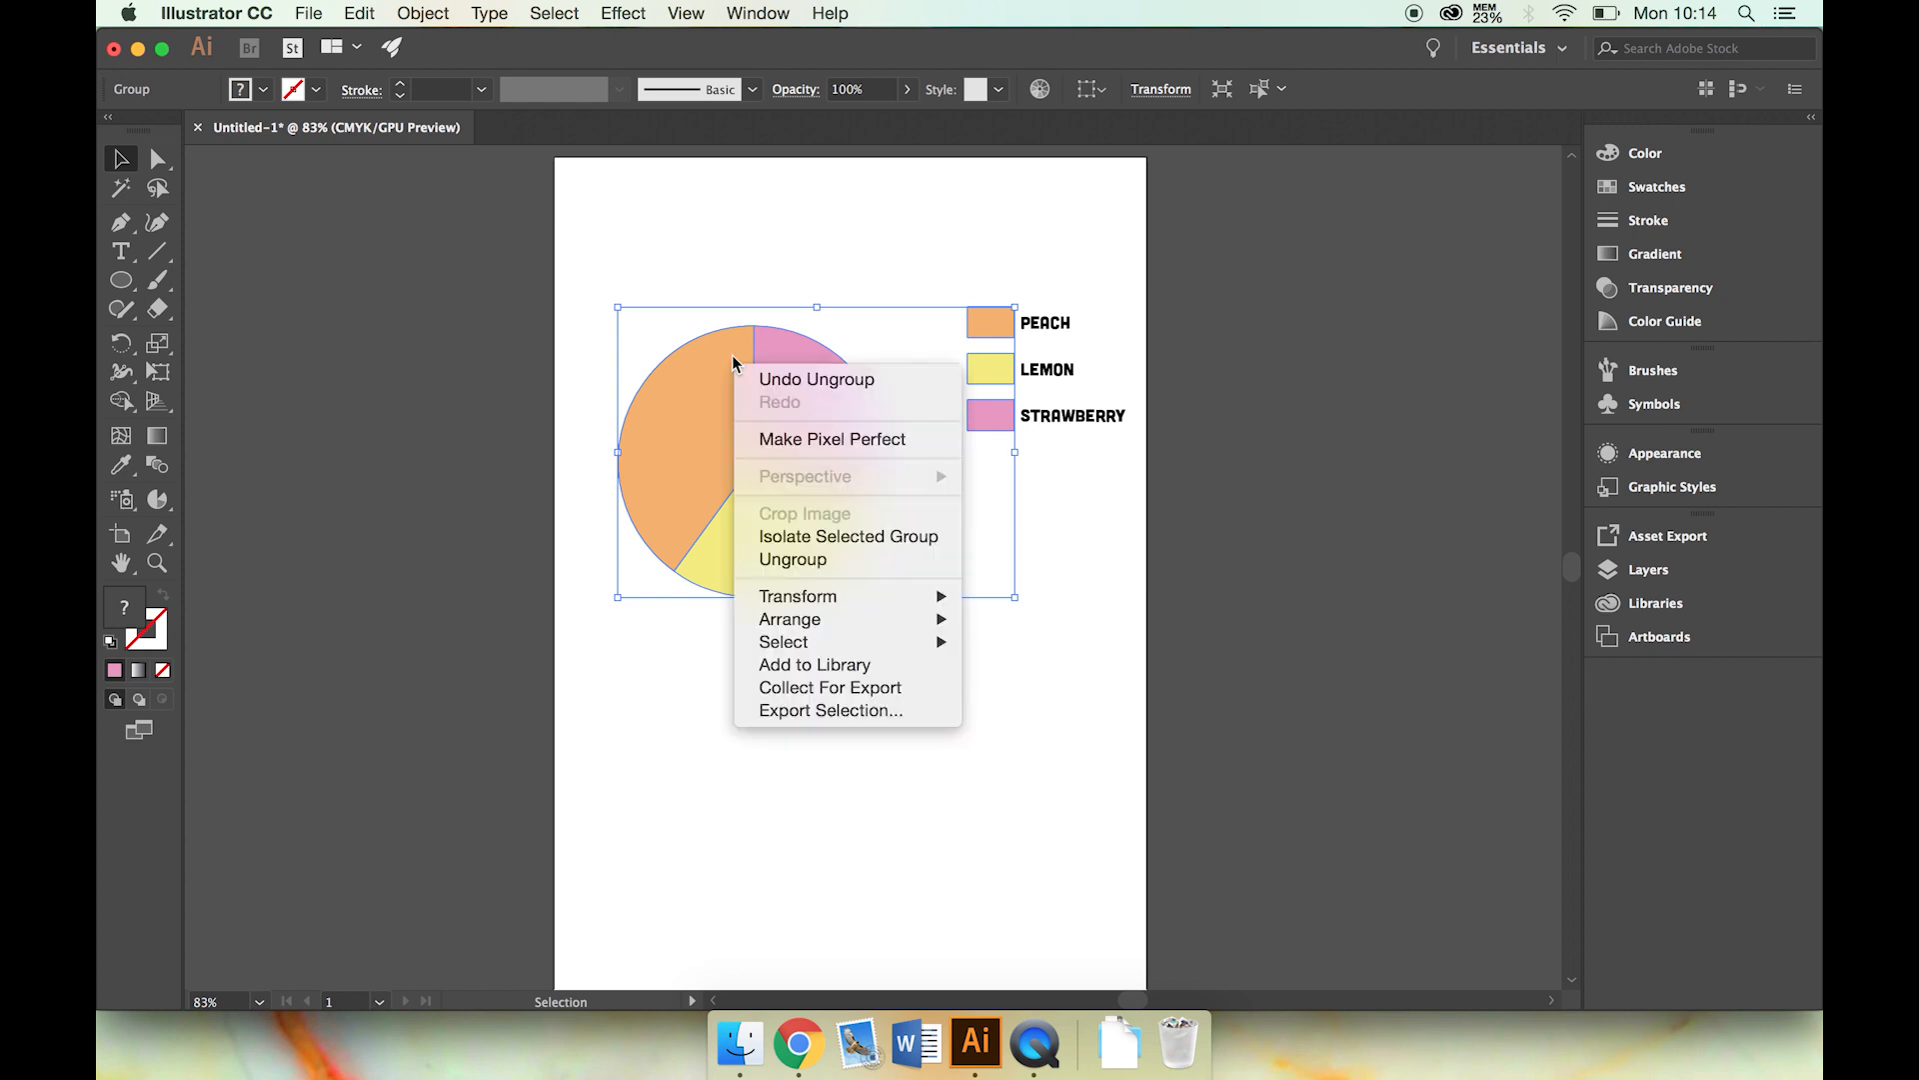
click(858, 566)
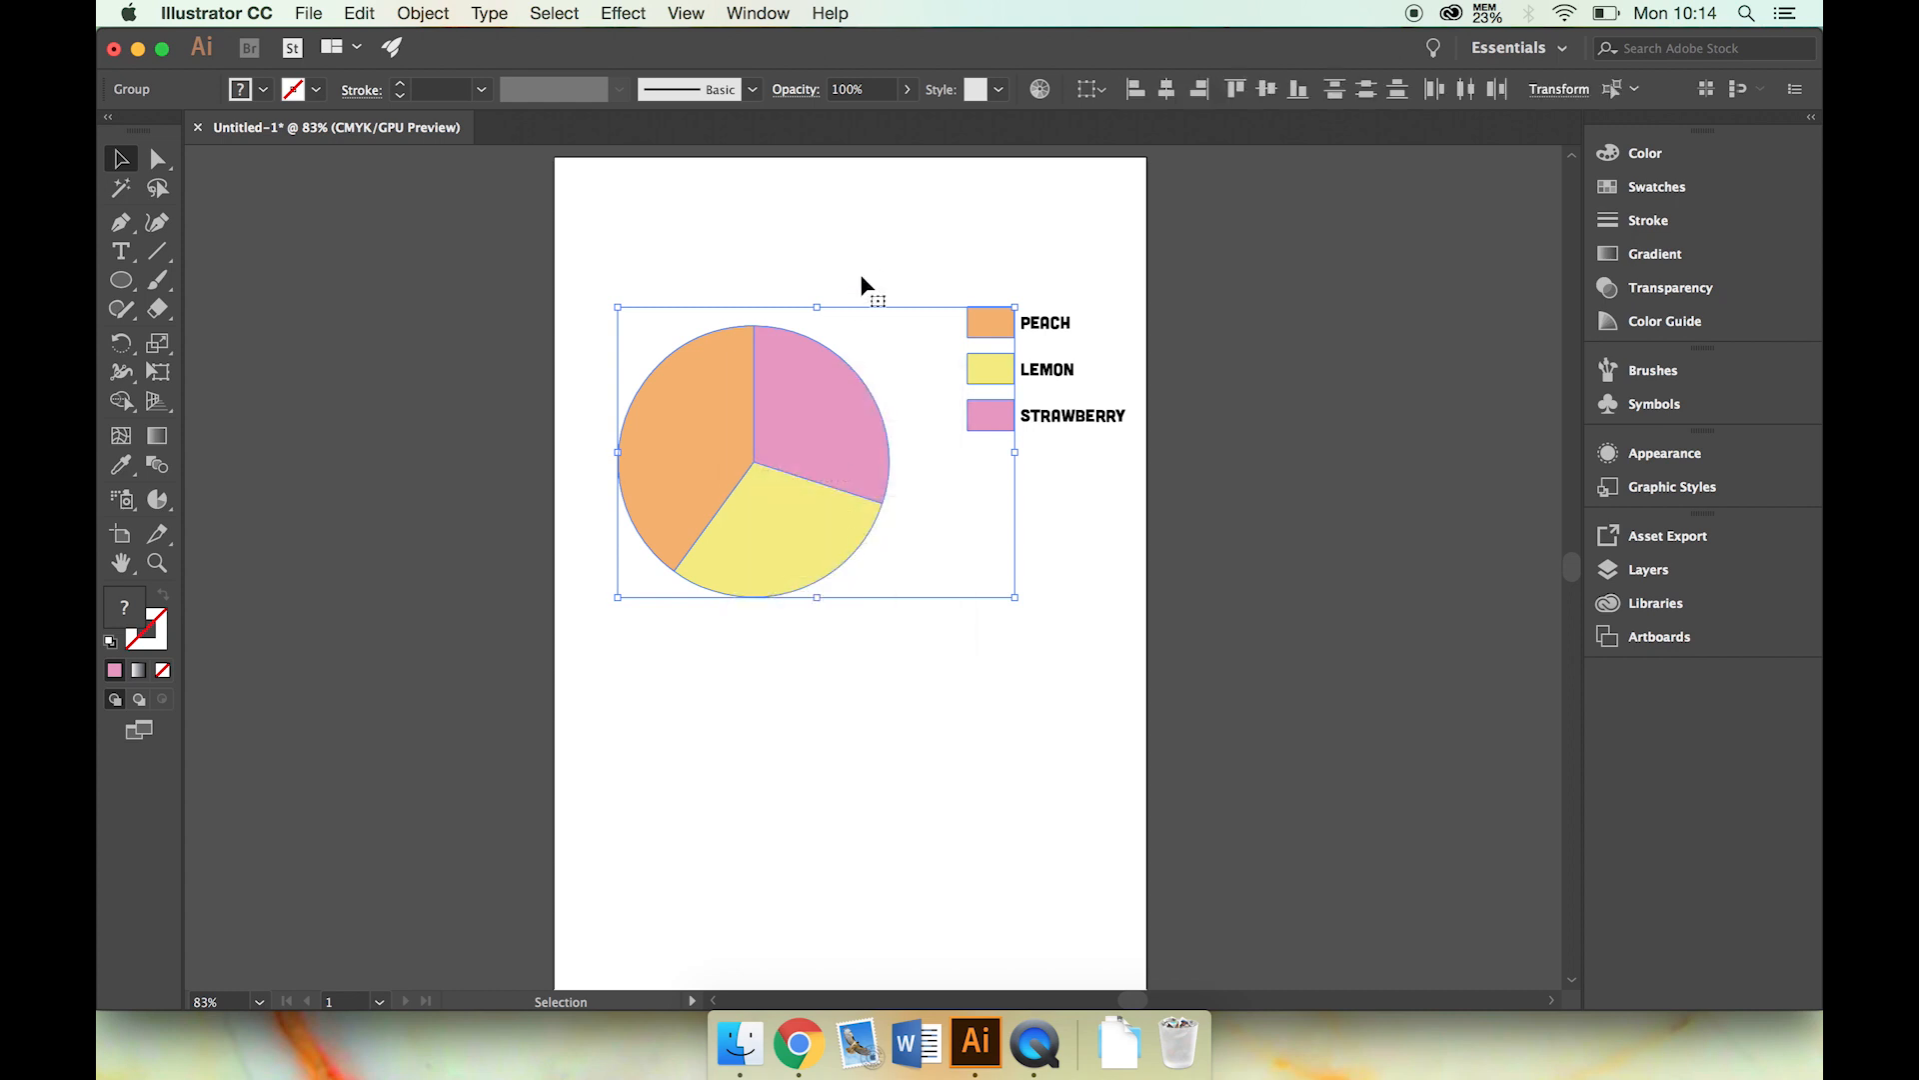
- Ungroup the pink slice from the Strawberry legend swatch and clear the selection
click(866, 258)
right_click(798, 385)
click(798, 371)
click(796, 402)
right_click(796, 401)
click(872, 598)
click(856, 272)
right_click(789, 535)
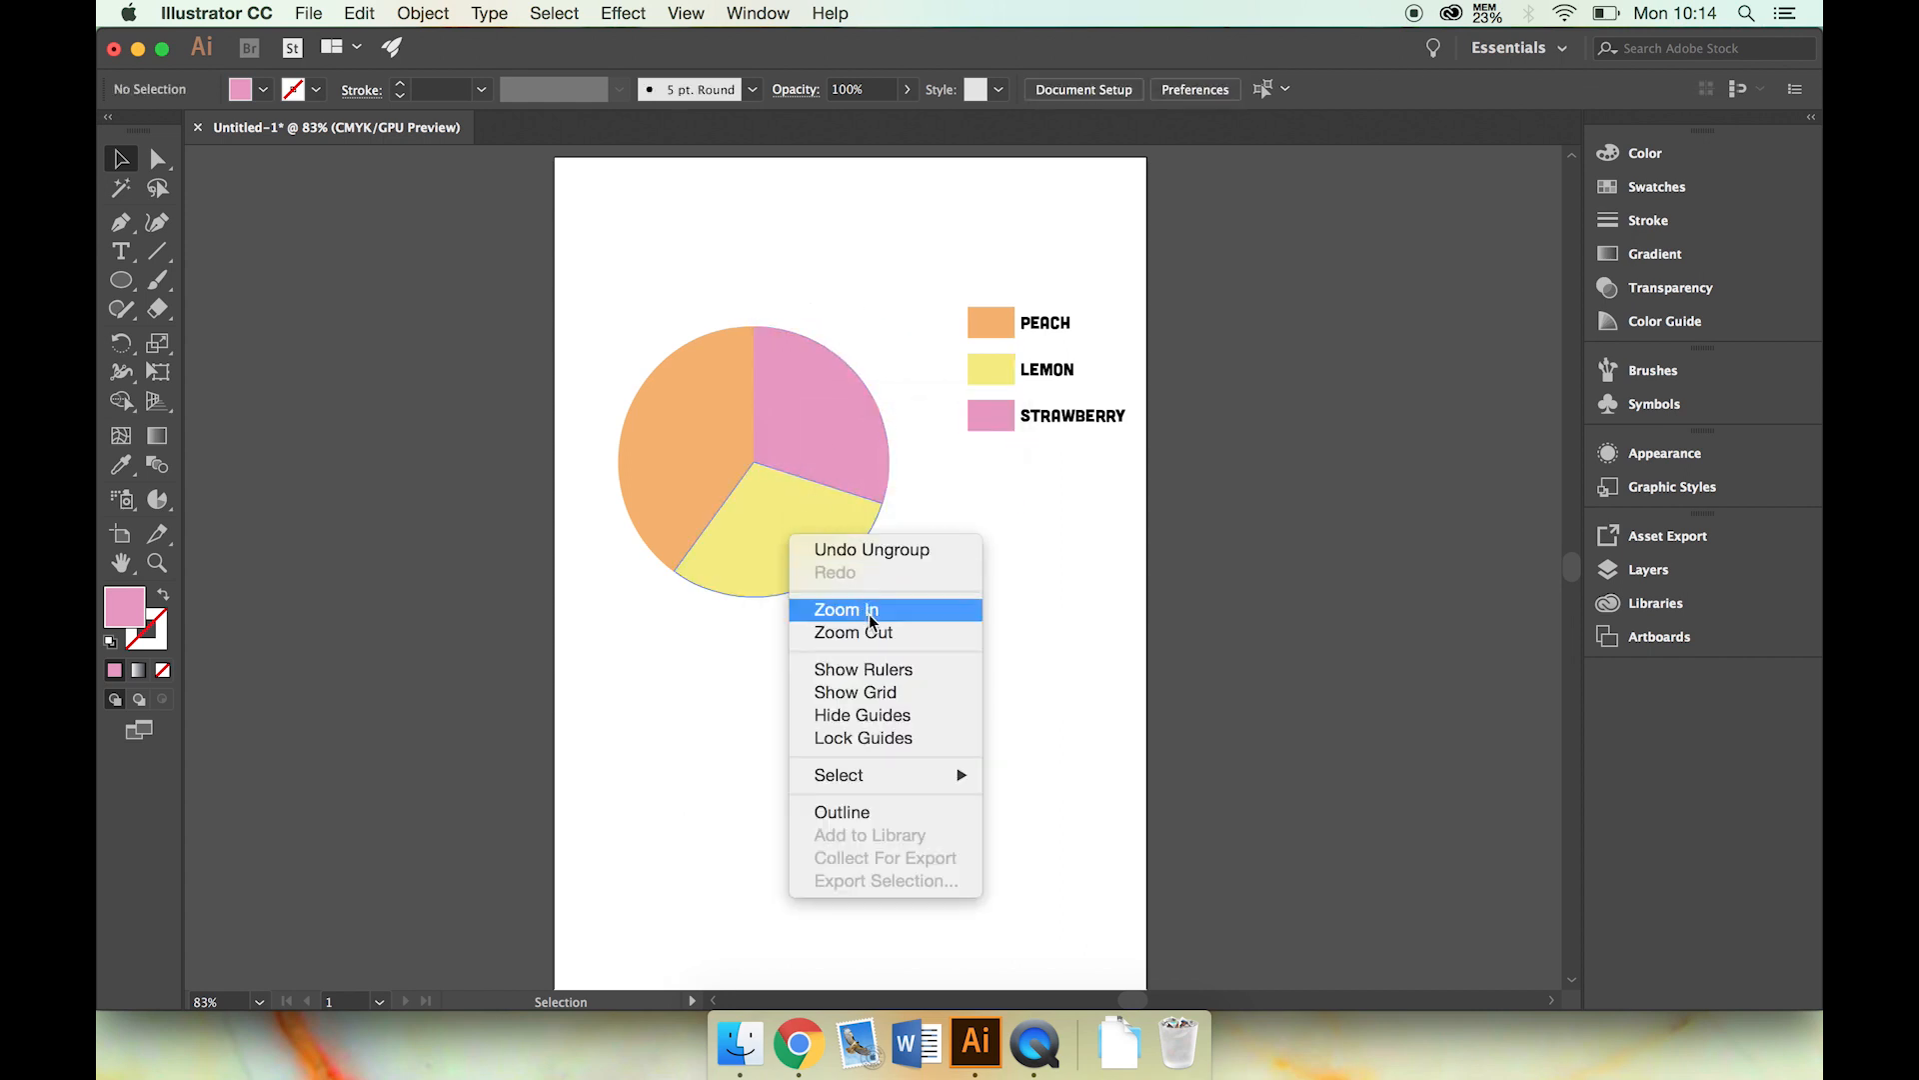
click(752, 695)
- Ungroup the orange slice from the Peach legend swatch and clear the selection
click(996, 325)
right_click(996, 326)
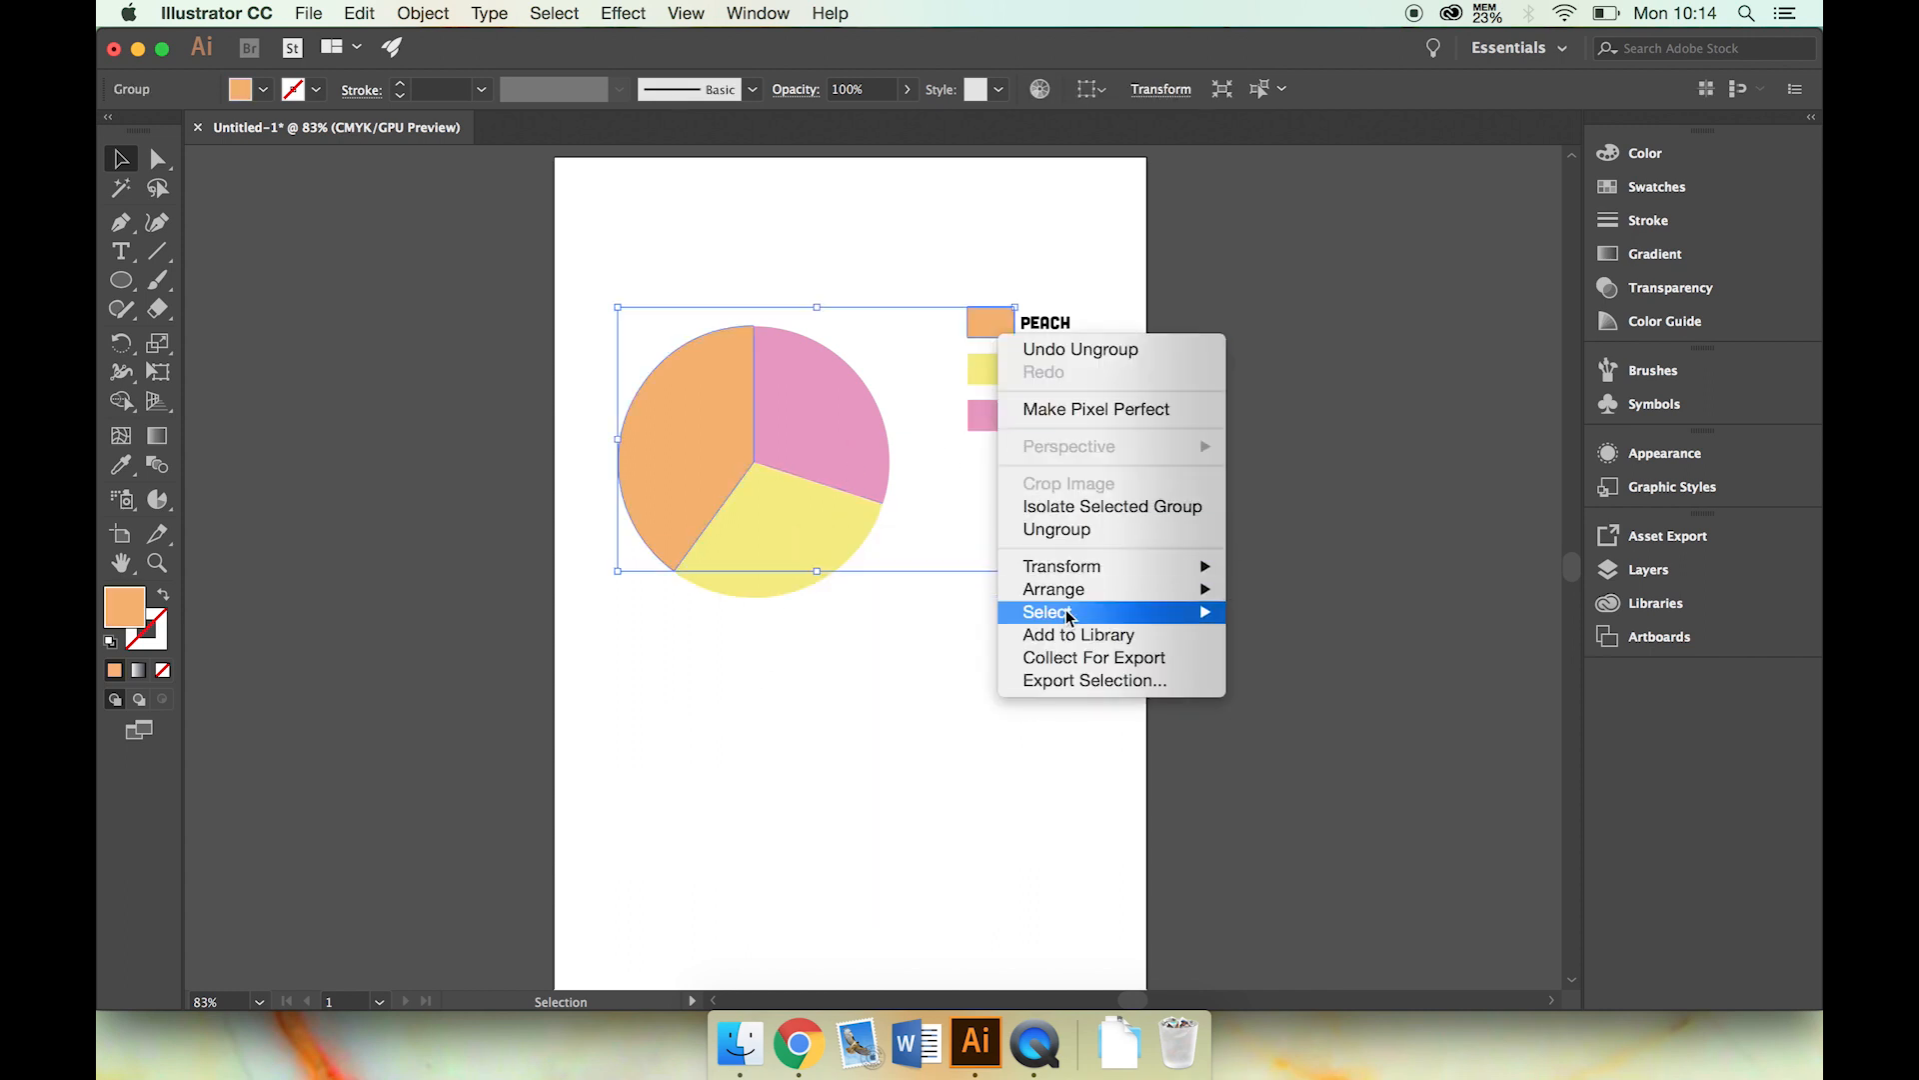
click(1073, 535)
click(1058, 249)
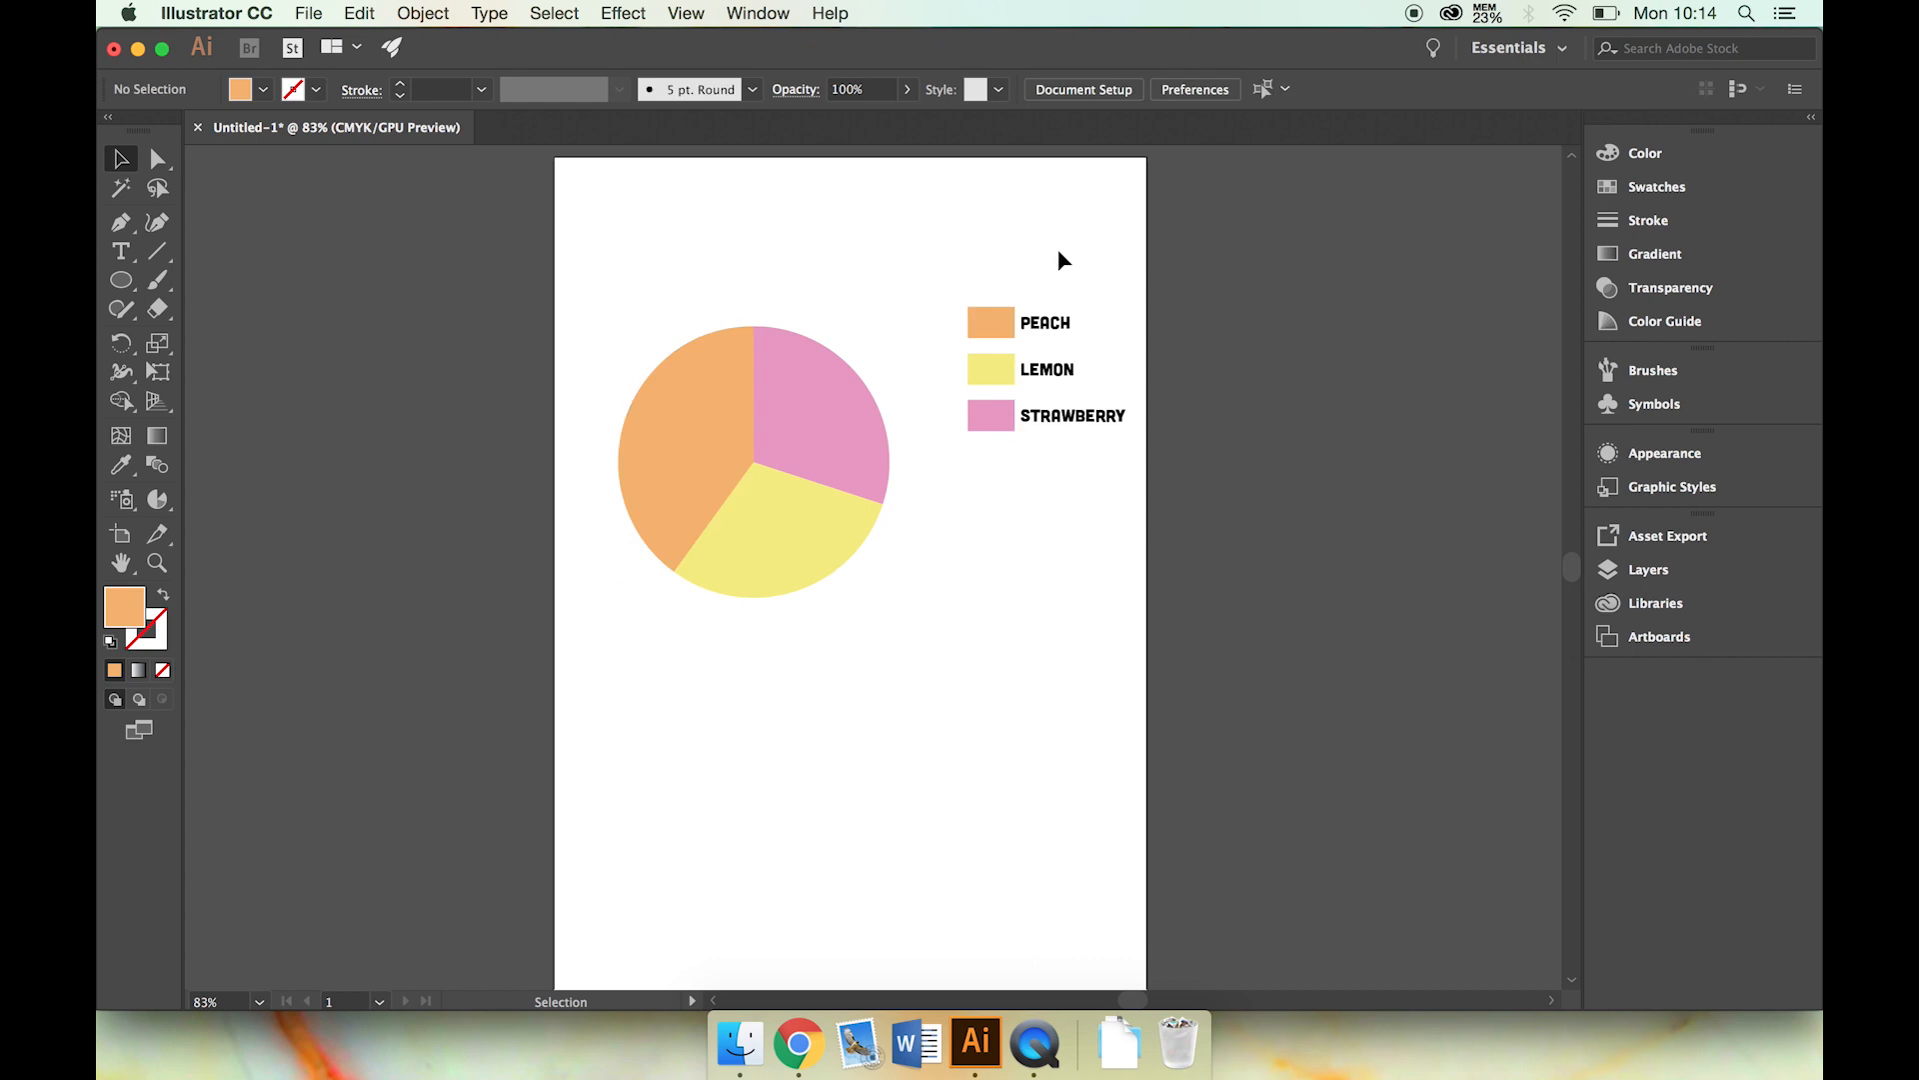
- Ungroup the yellow slice from the Lemon legend swatch and clear the selection
click(998, 369)
right_click(995, 367)
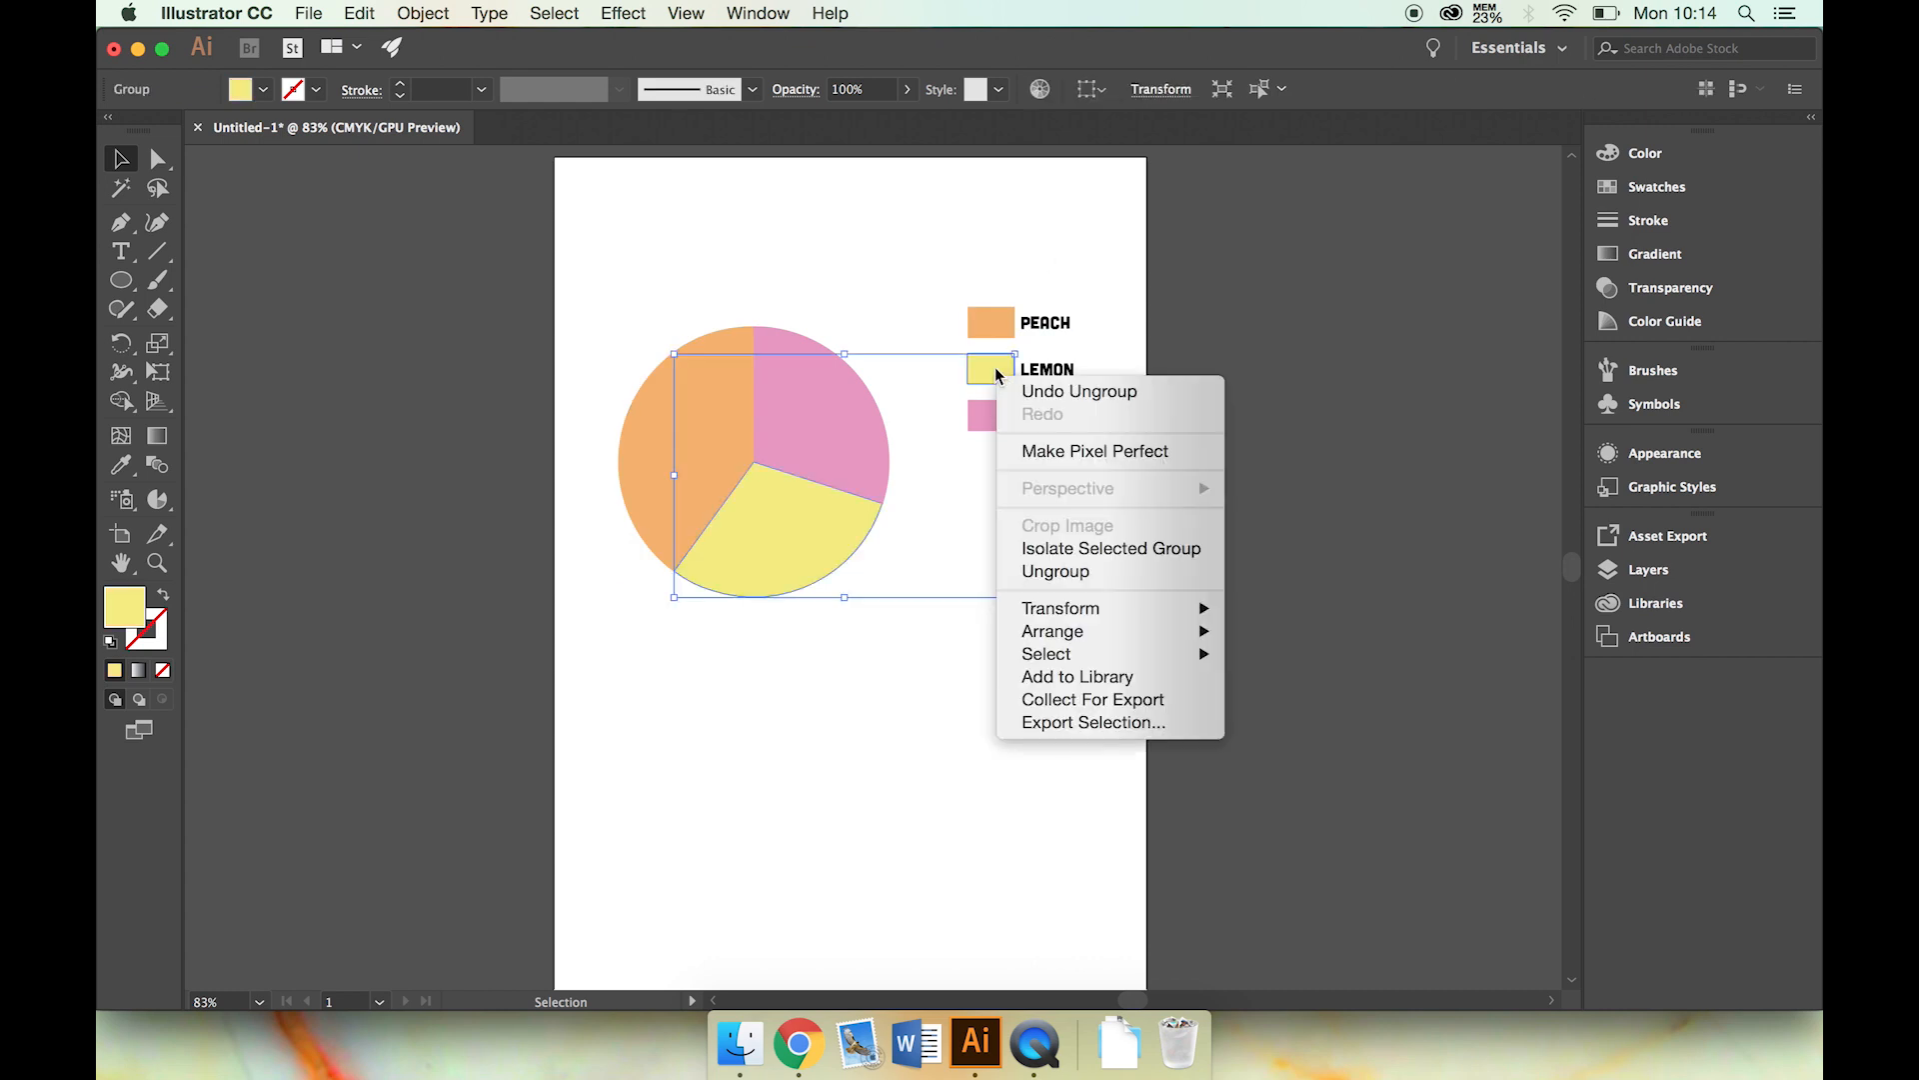
click(1079, 573)
click(1095, 255)
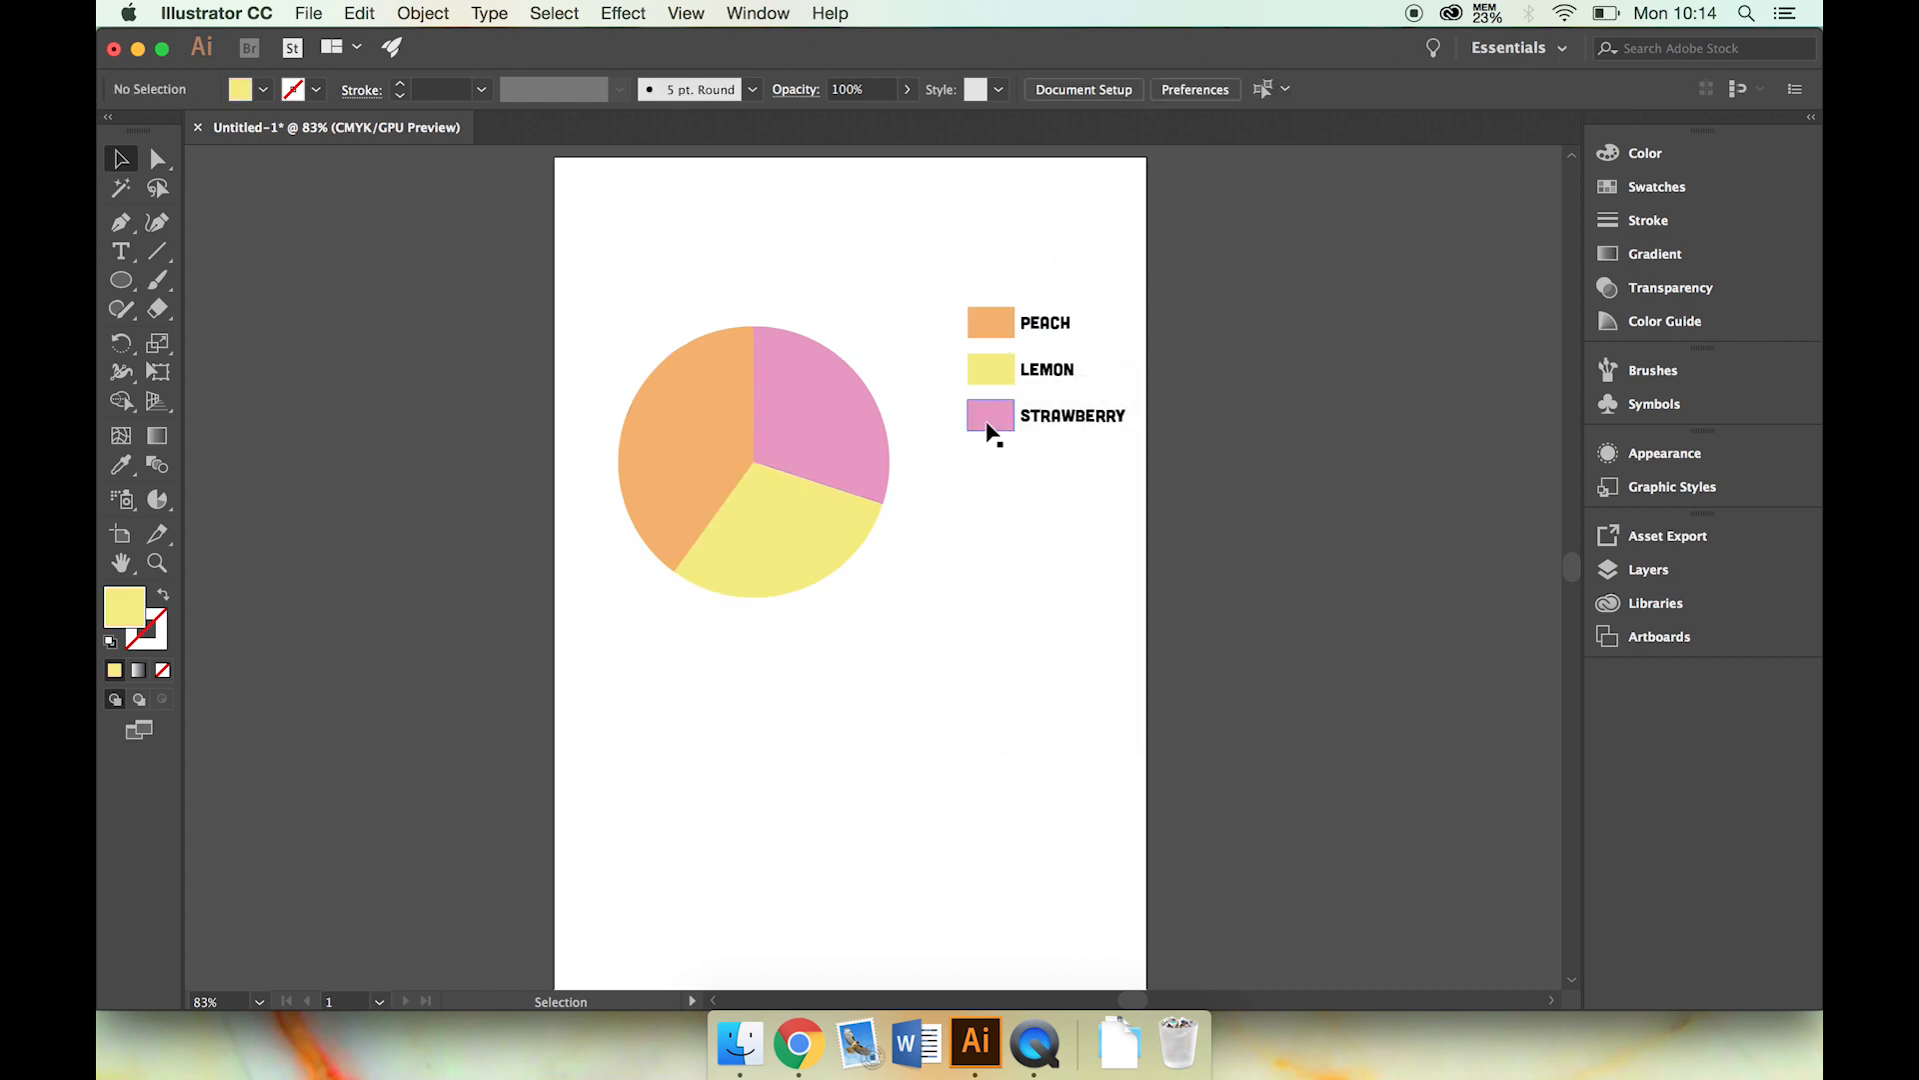
- Check whether each legend swatch and each pie slice can be selected on its own
right_click(990, 417)
click(1089, 274)
click(1004, 412)
click(993, 372)
click(992, 320)
click(858, 412)
click(692, 424)
click(810, 535)
click(857, 648)
- Group the three pie slices without the legend and clear the selection
drag(617, 305, 921, 610)
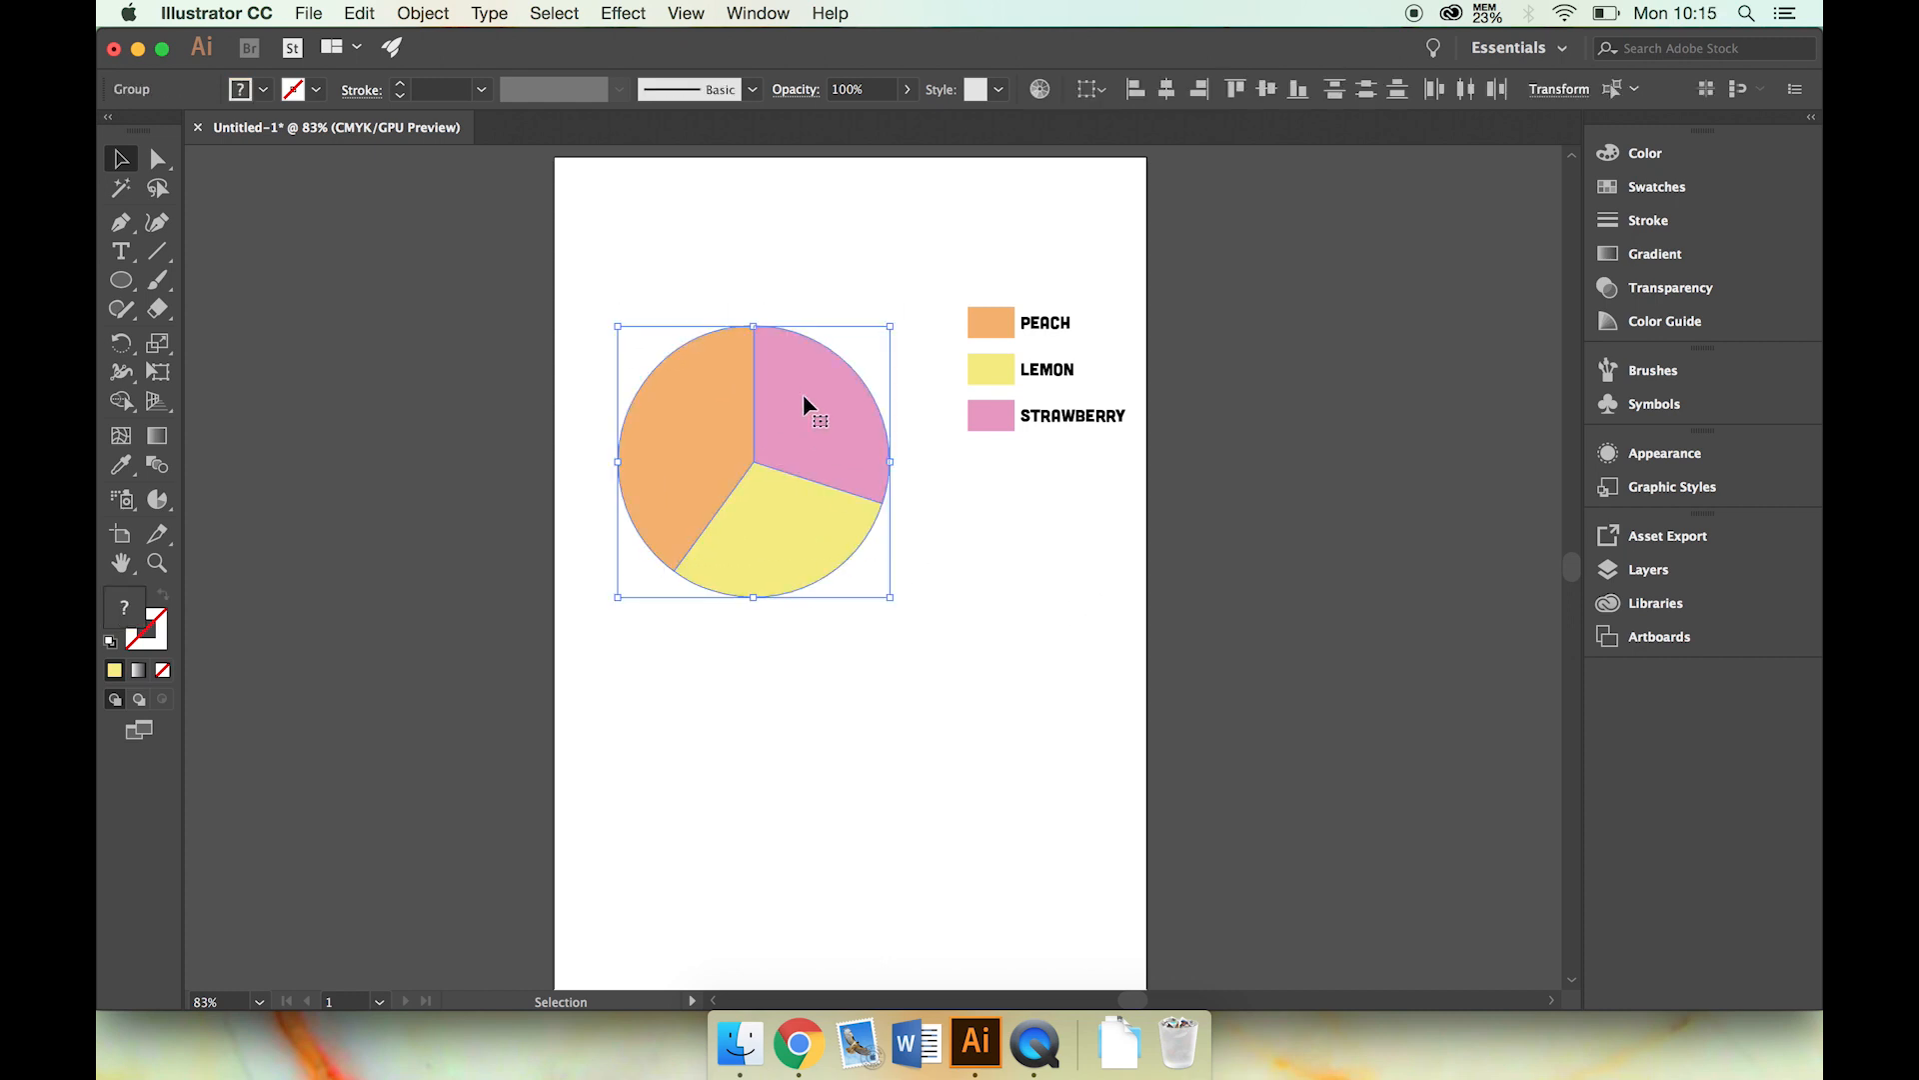
right_click(801, 392)
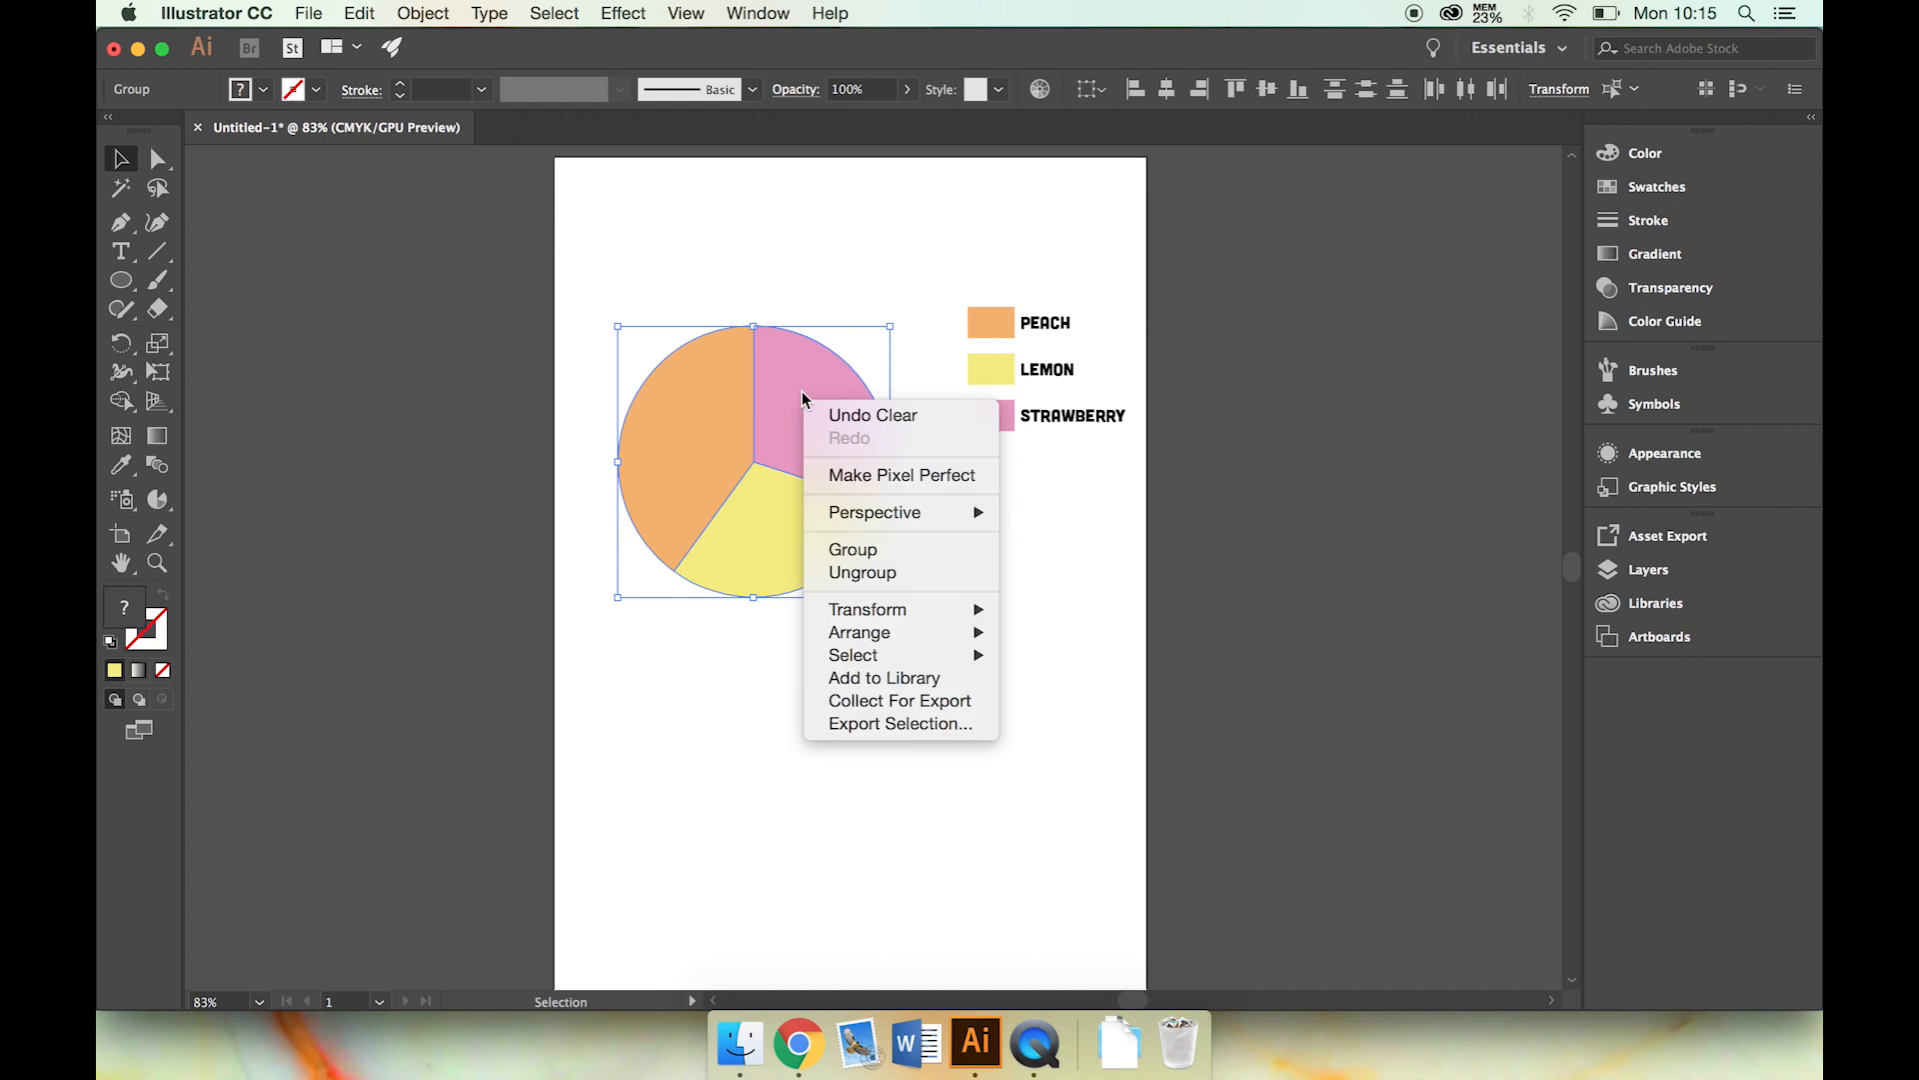
click(887, 565)
click(993, 584)
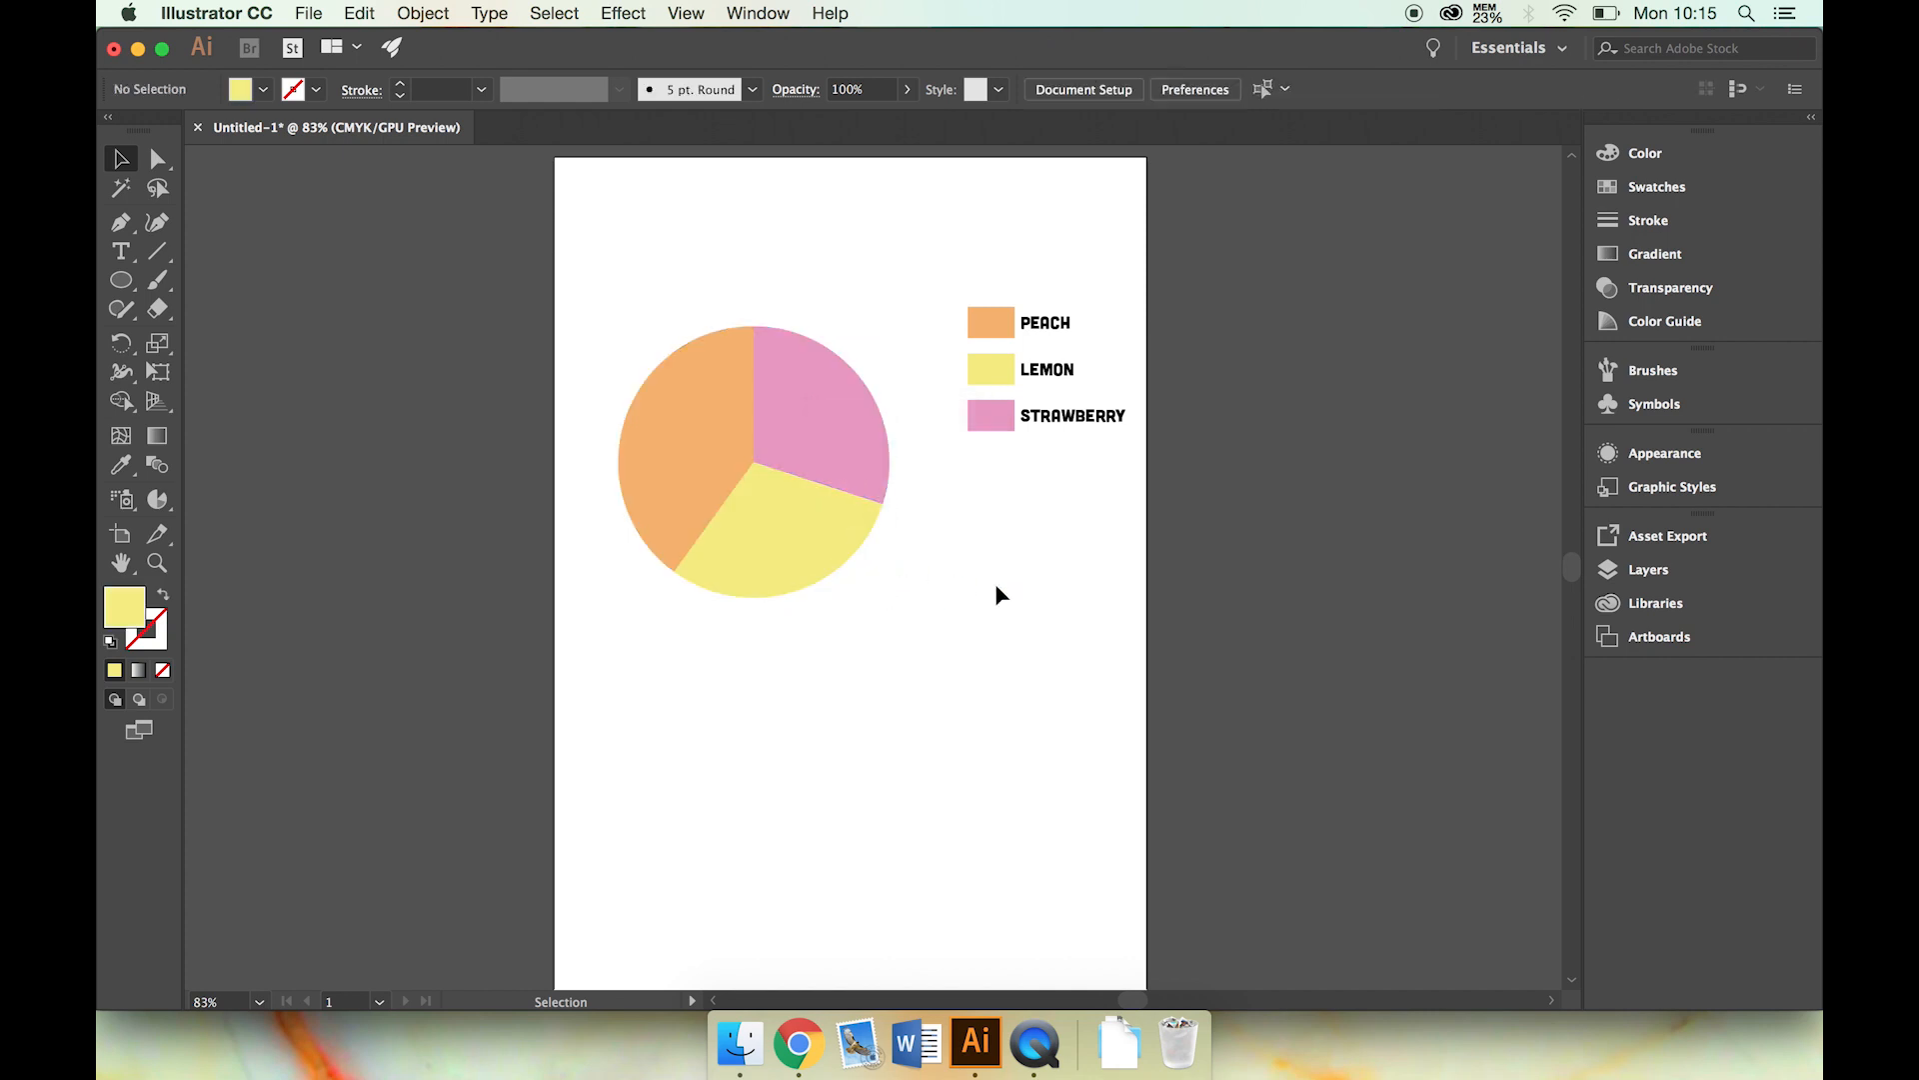
click(794, 422)
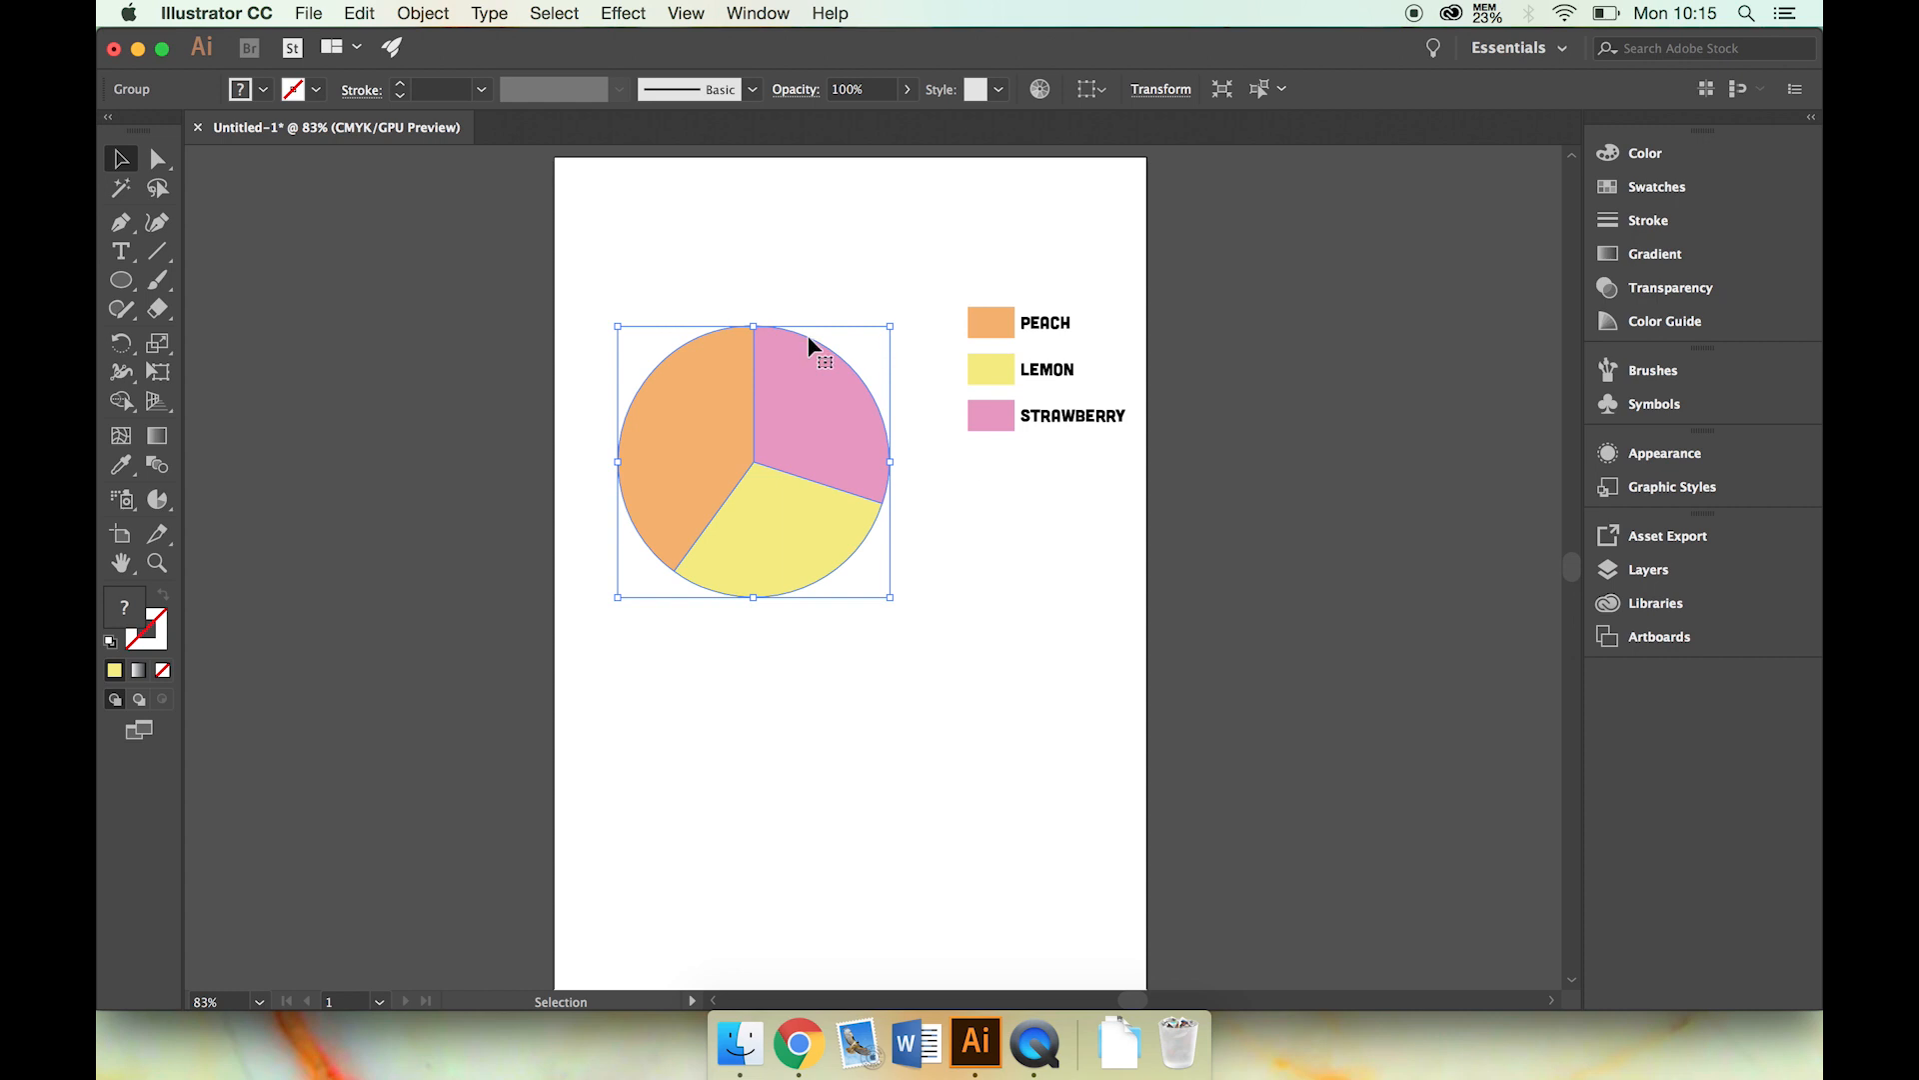
click(959, 690)
- Draw a circle about 118 pt in diameter over the middle of the pie with the Ellipse tool
click(121, 281)
mouse_move(705, 416)
mouse_down()
mouse_move(784, 440)
mouse_move(857, 505)
mouse_move(821, 520)
mouse_up()
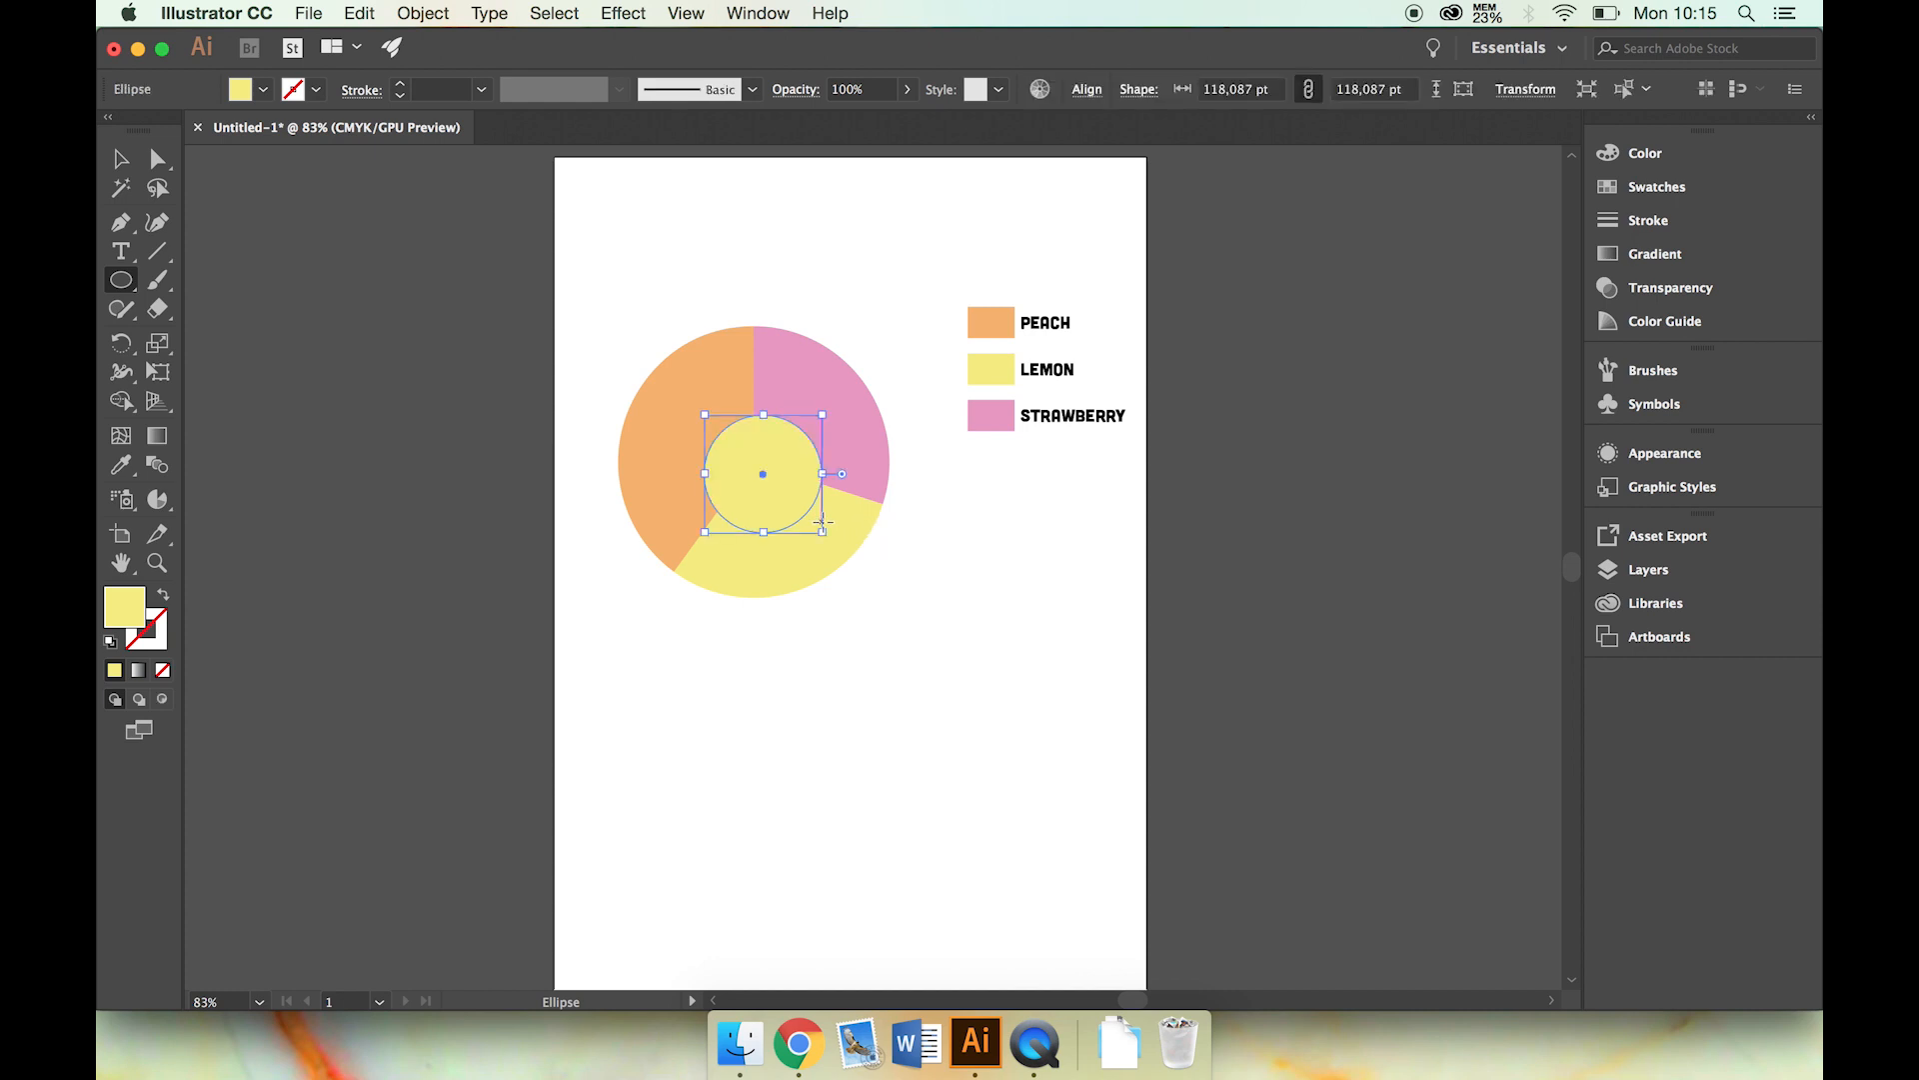
key(v)
- Align the centres of the circle and the pie group horizontally and vertically
drag(704, 314, 863, 611)
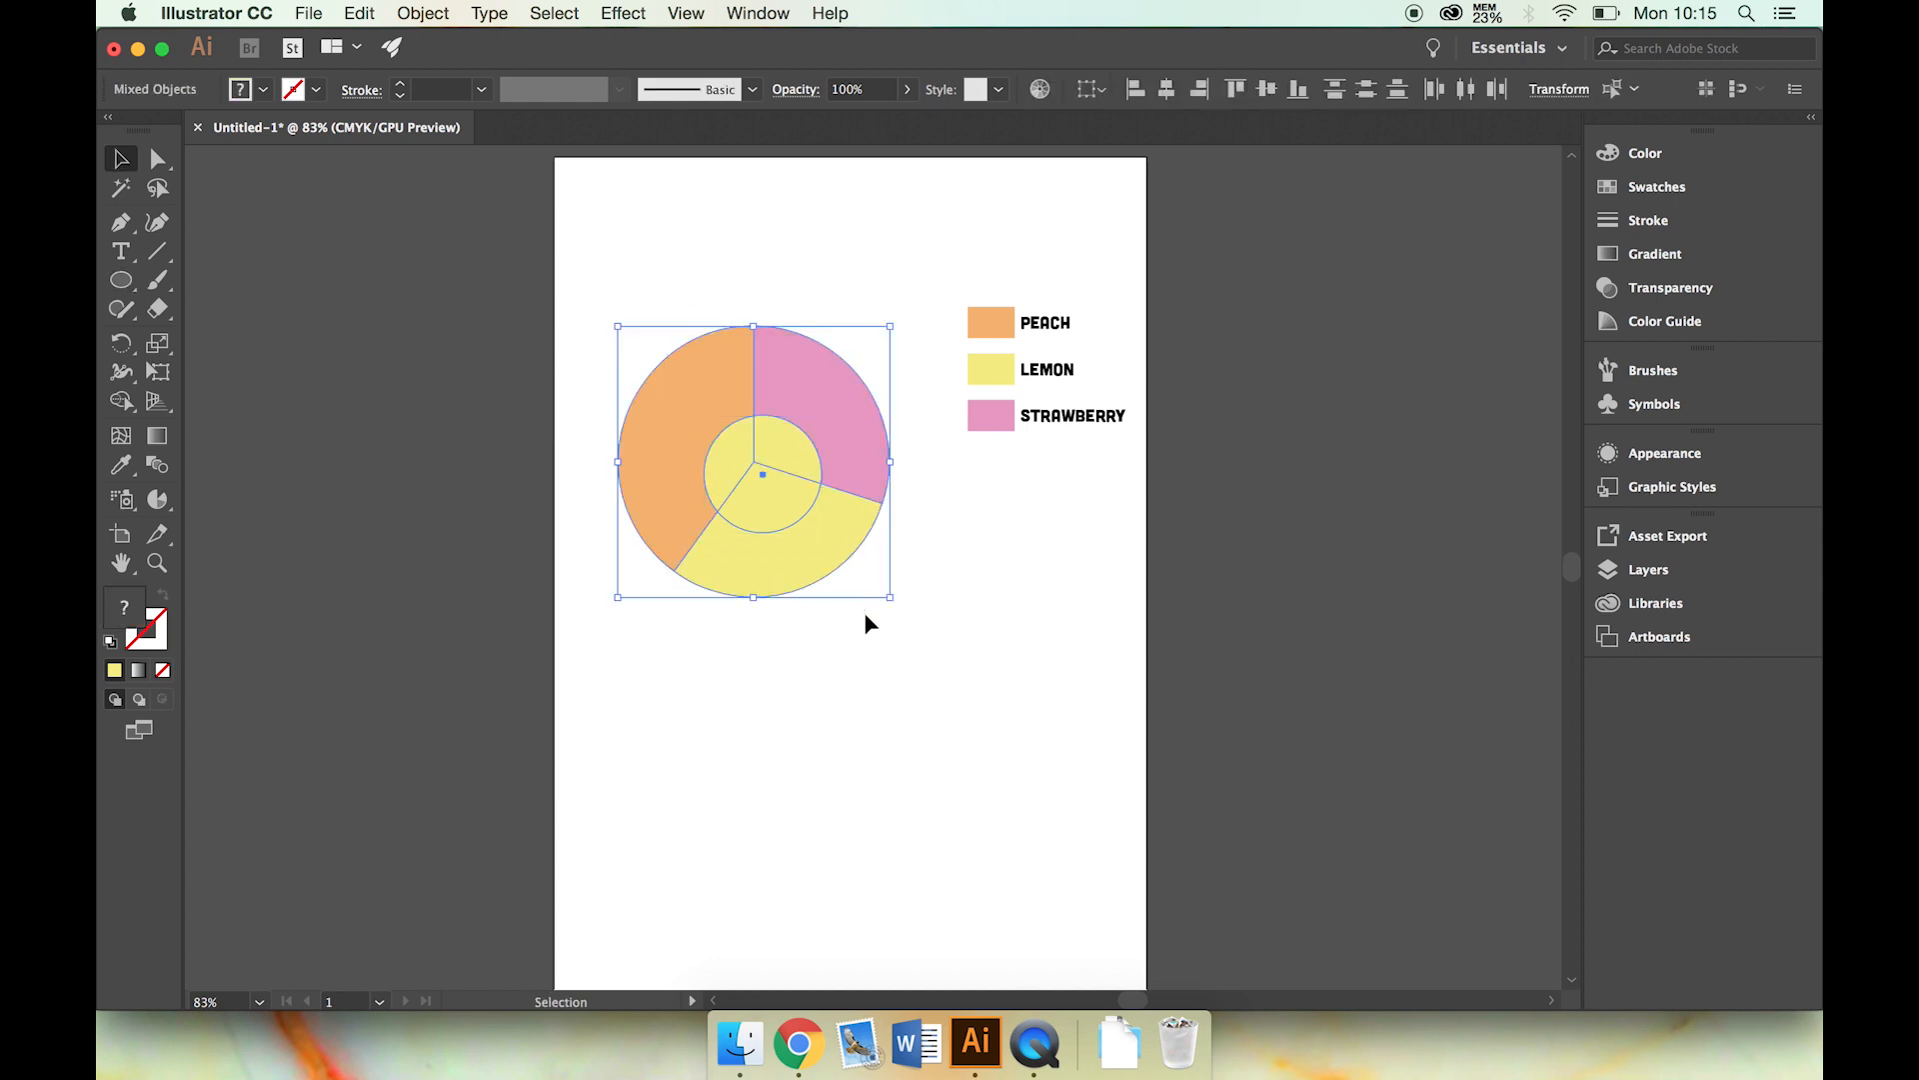
click(1168, 90)
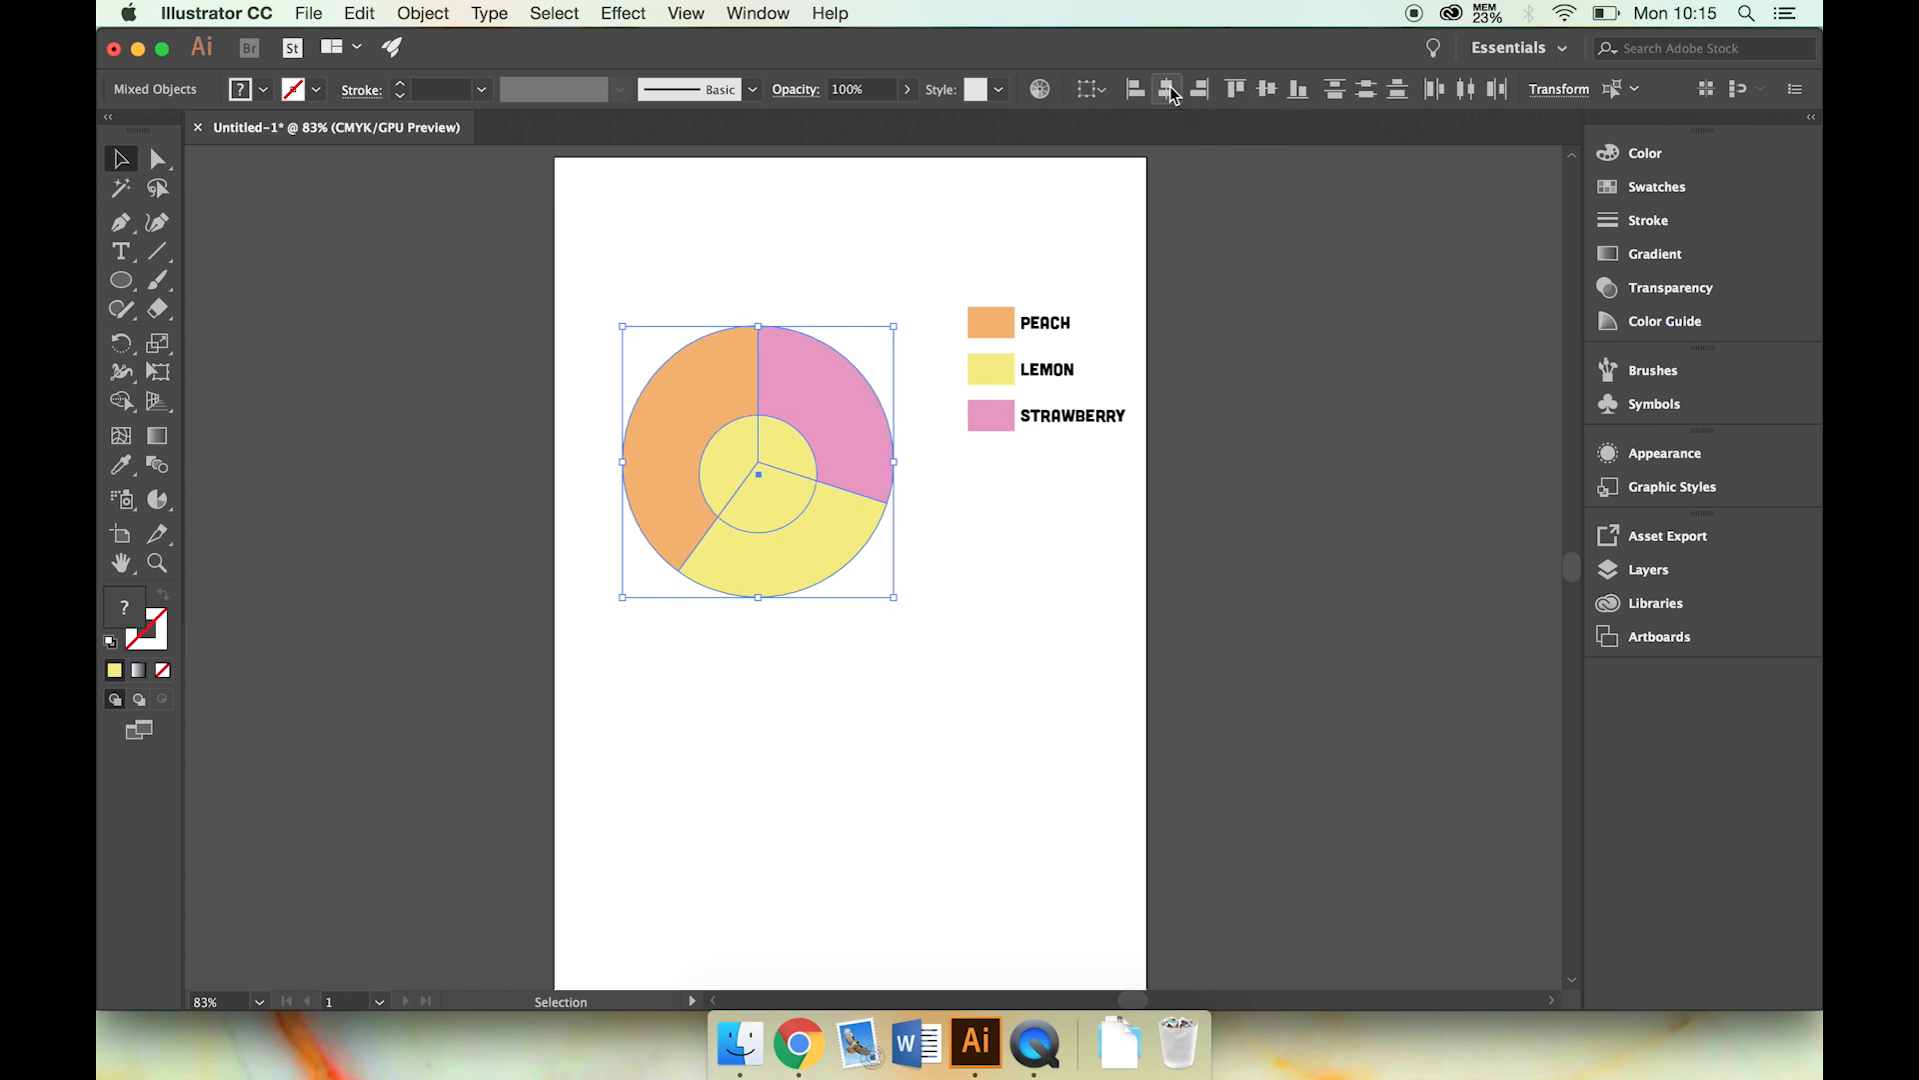
click(1270, 93)
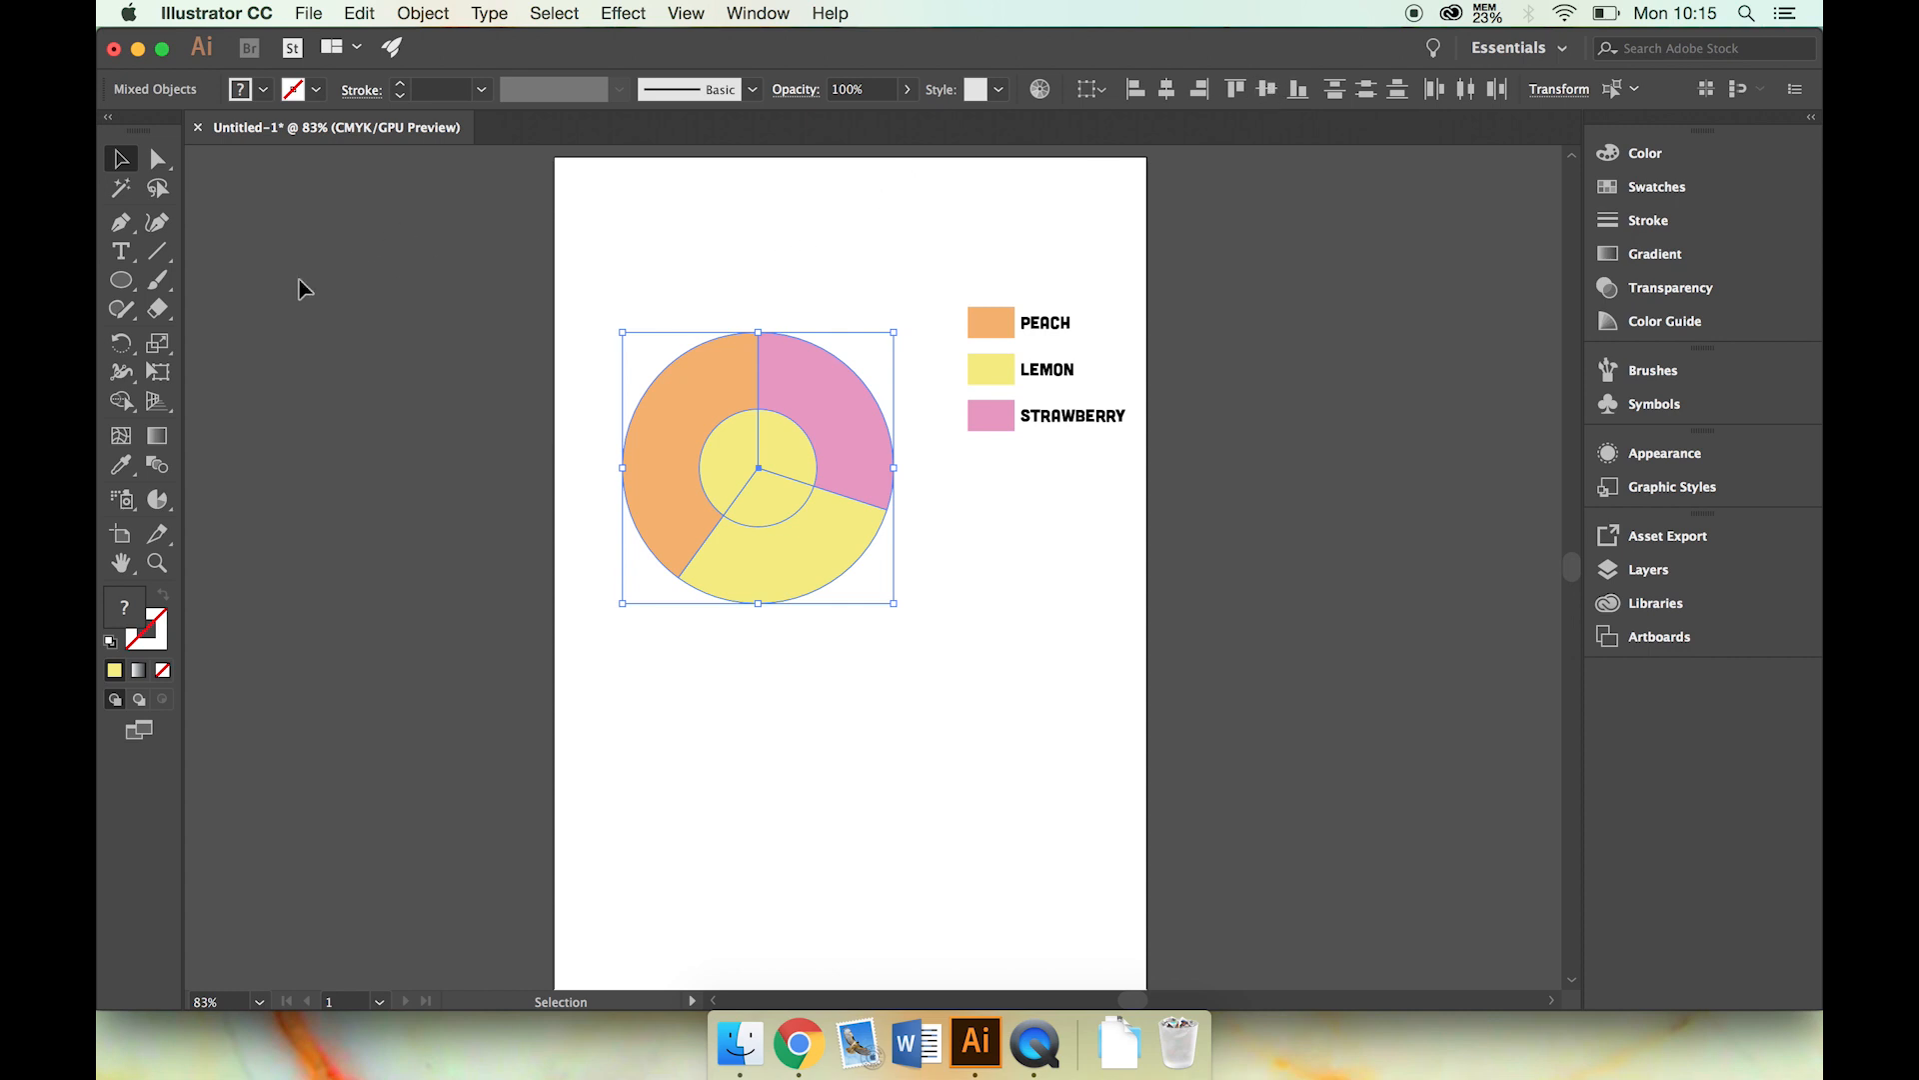
- Cut the three inner circle regions out of the pie with the Shape Builder tool to form a ring
click(122, 402)
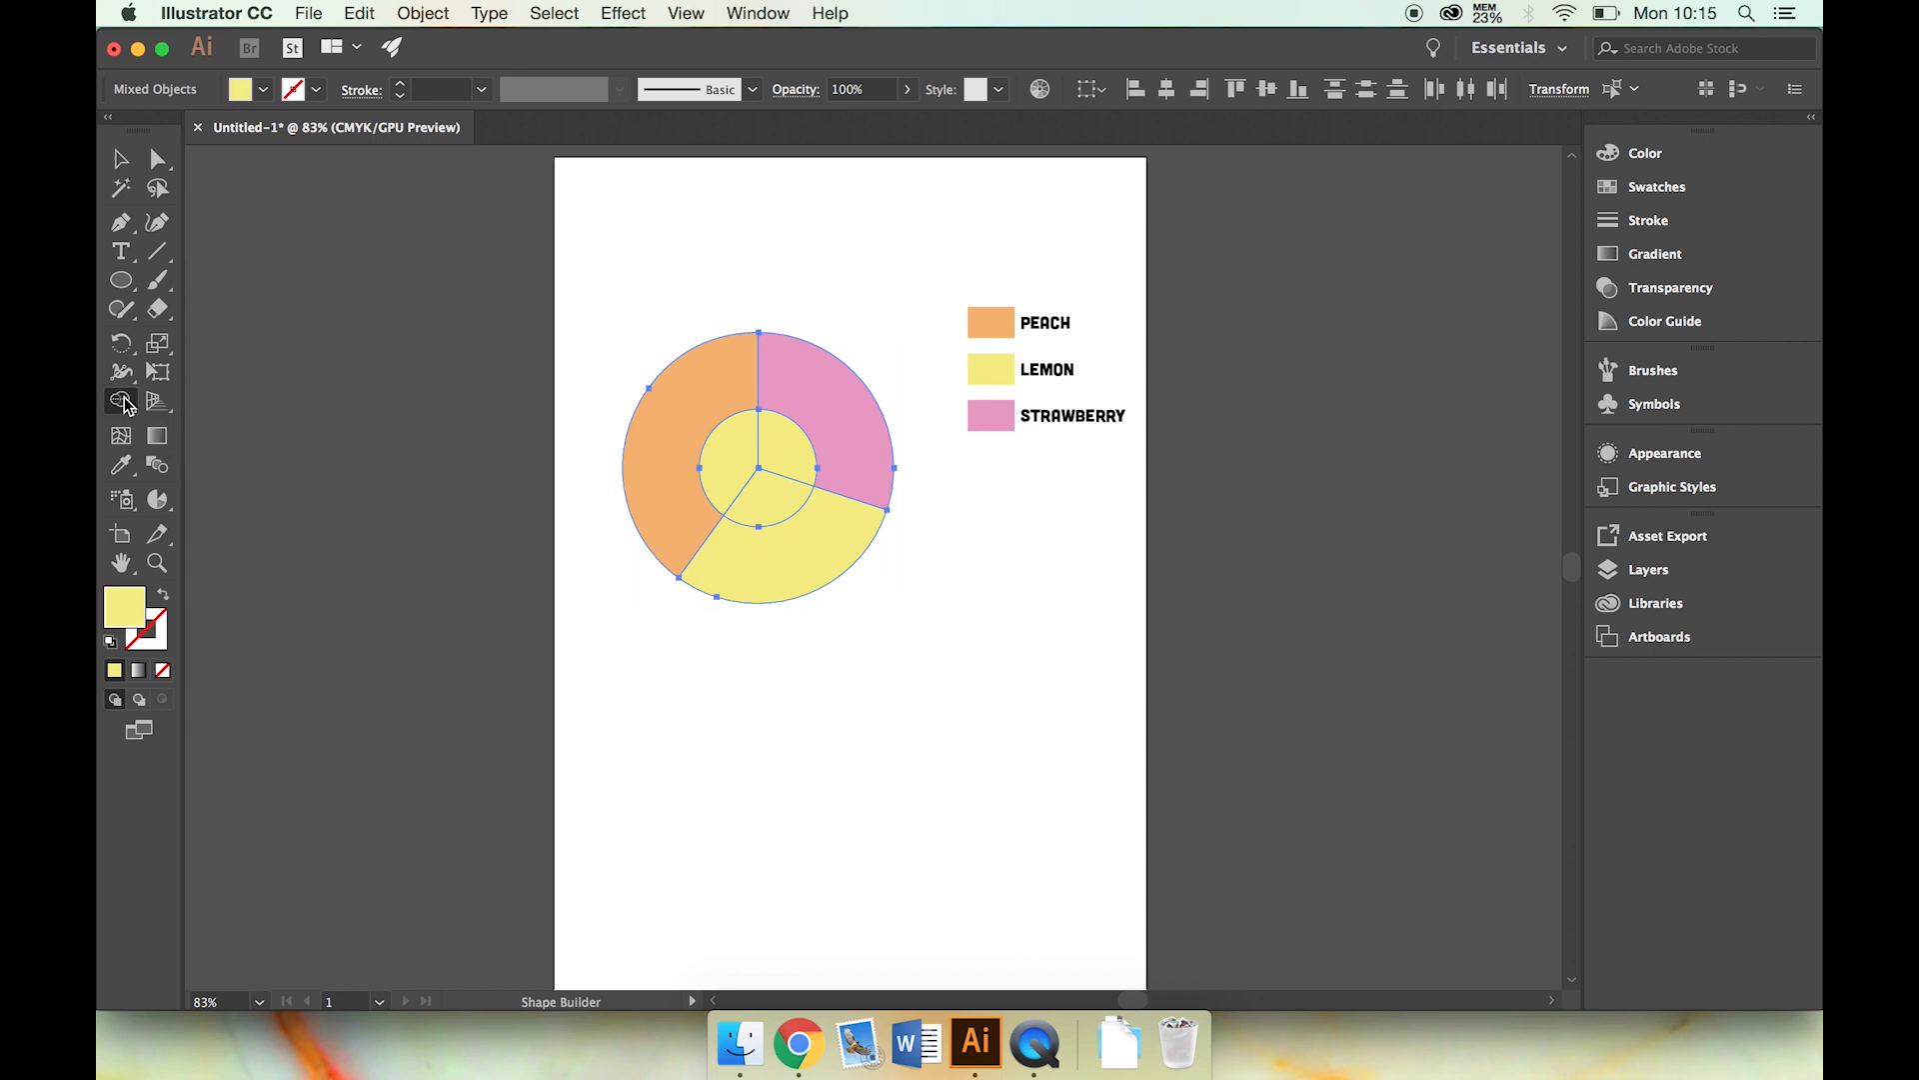
alt+click(734, 461)
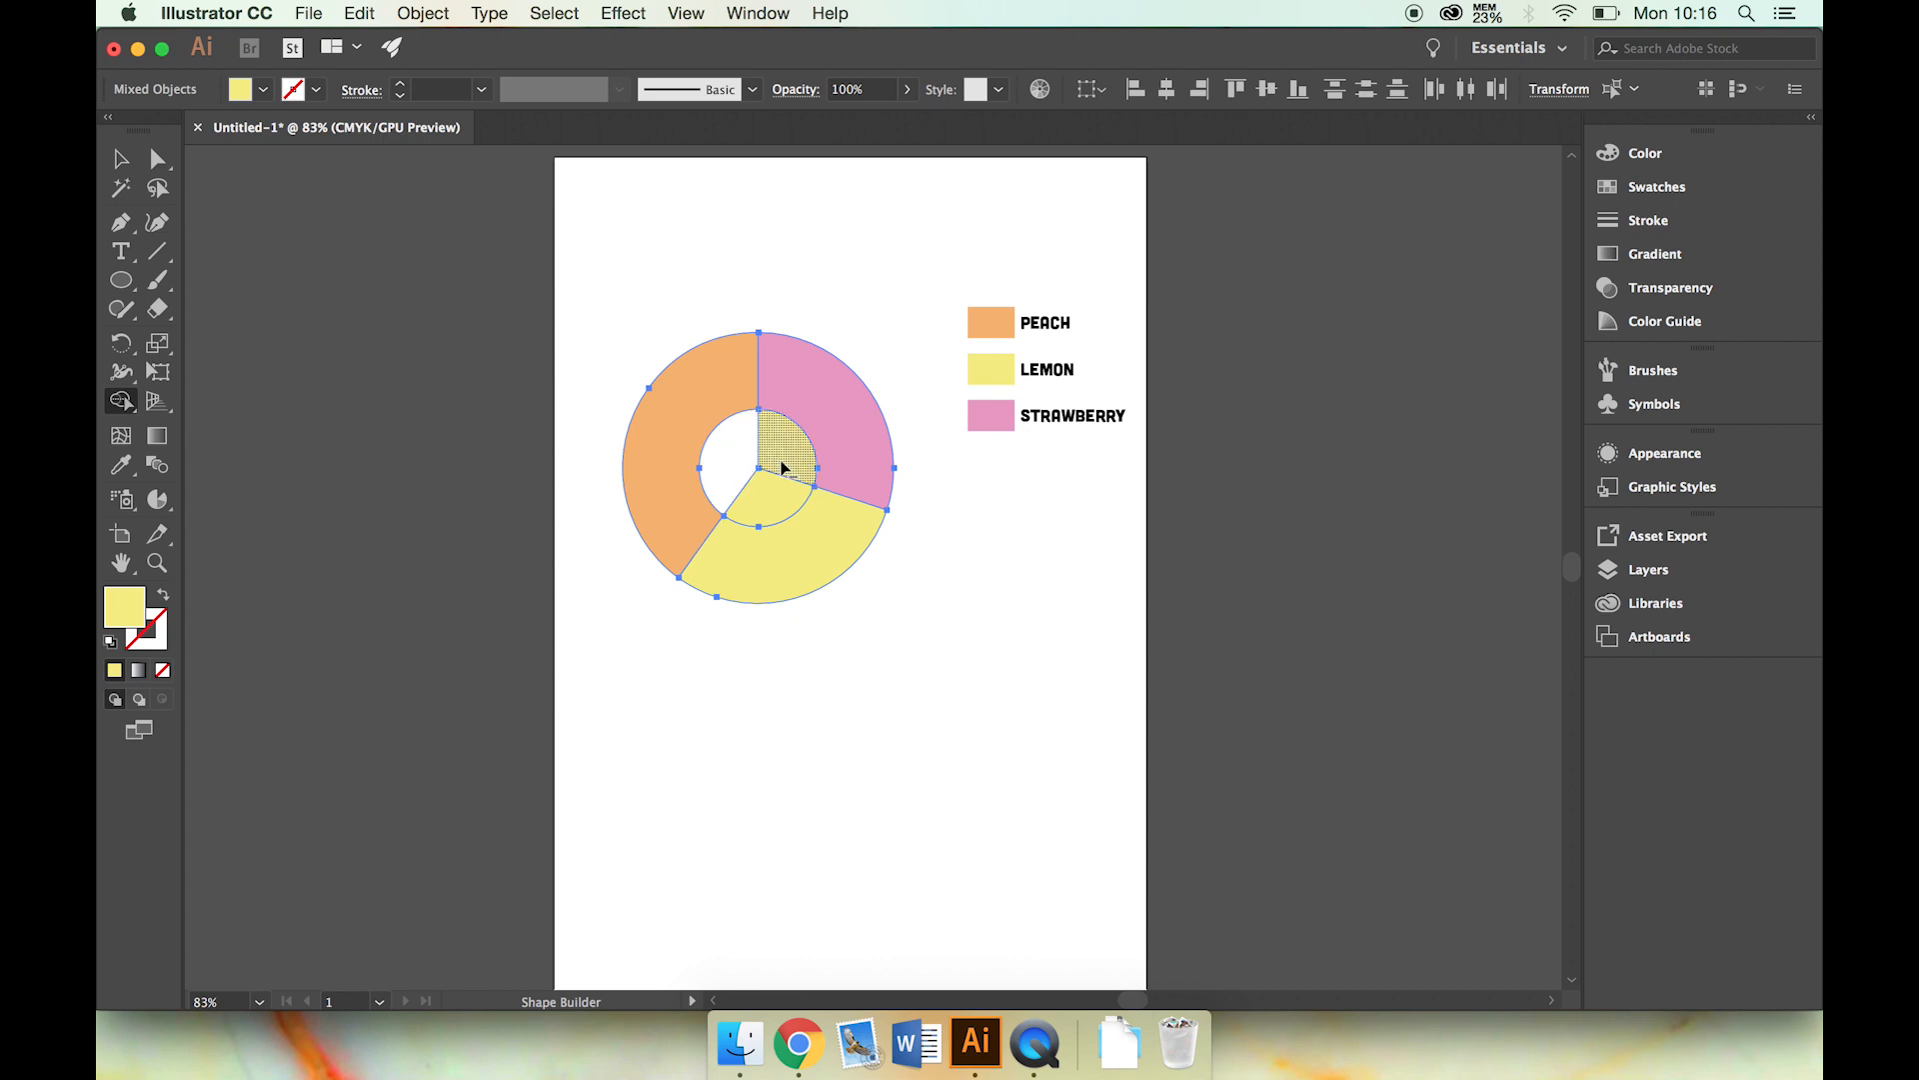
alt+click(782, 467)
alt+click(768, 508)
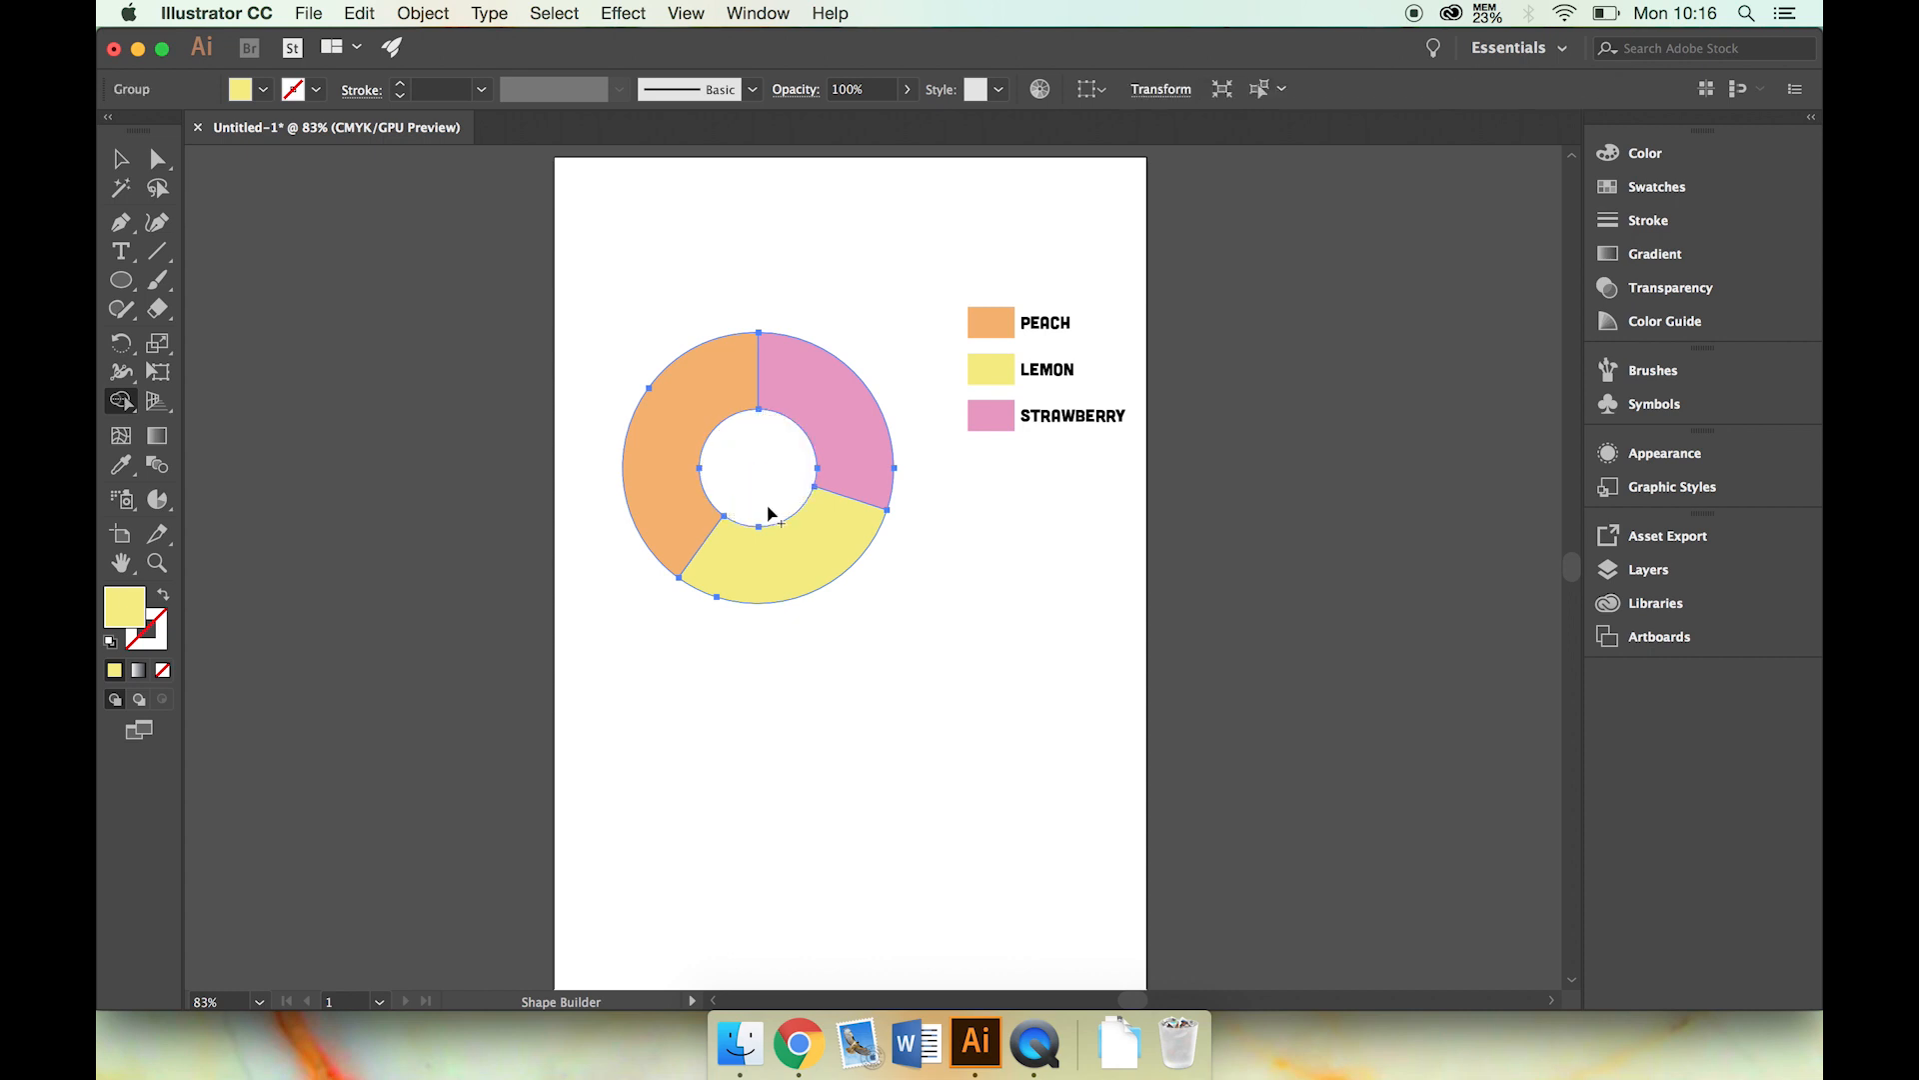
key(v)
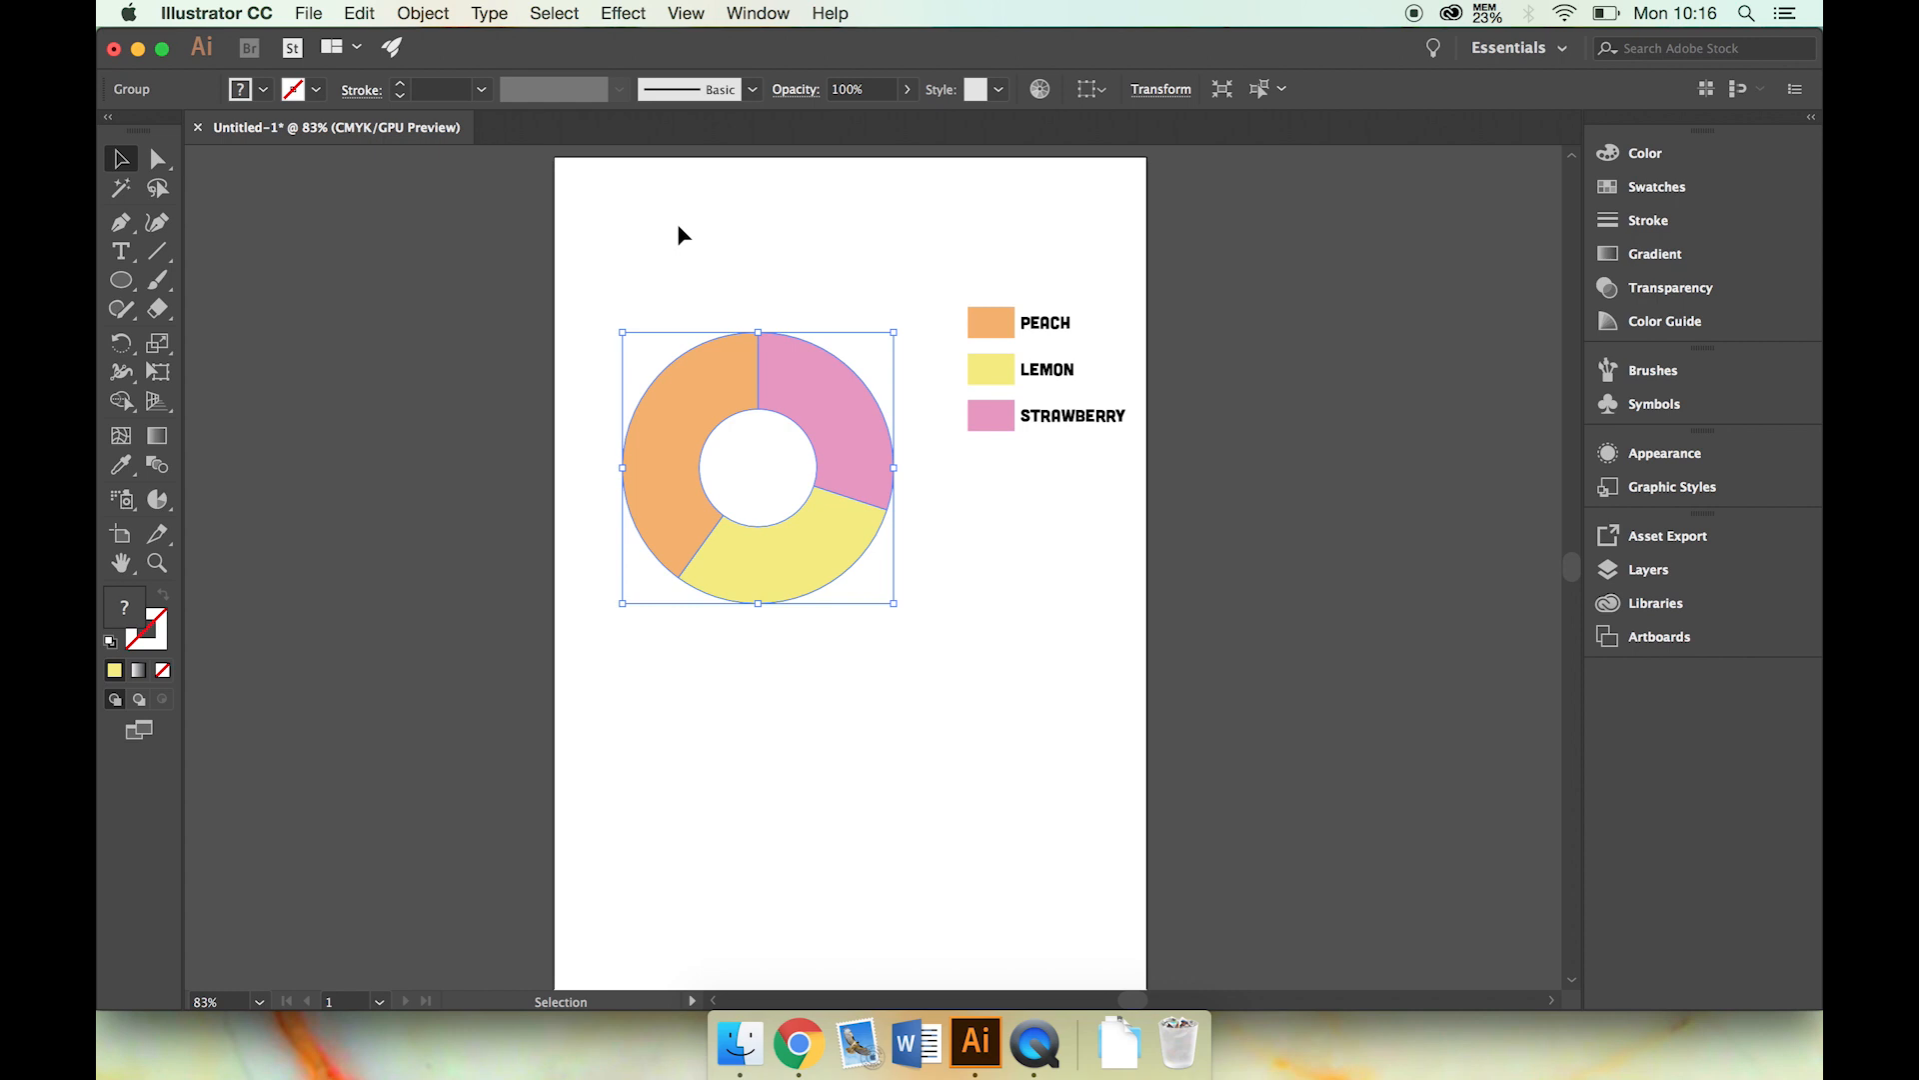
- Move the ring up slightly and apply 3D Extrude & Bevel with 50 pt depth and a custom rotation of 29°, -18°, -5°
drag(707, 378, 712, 338)
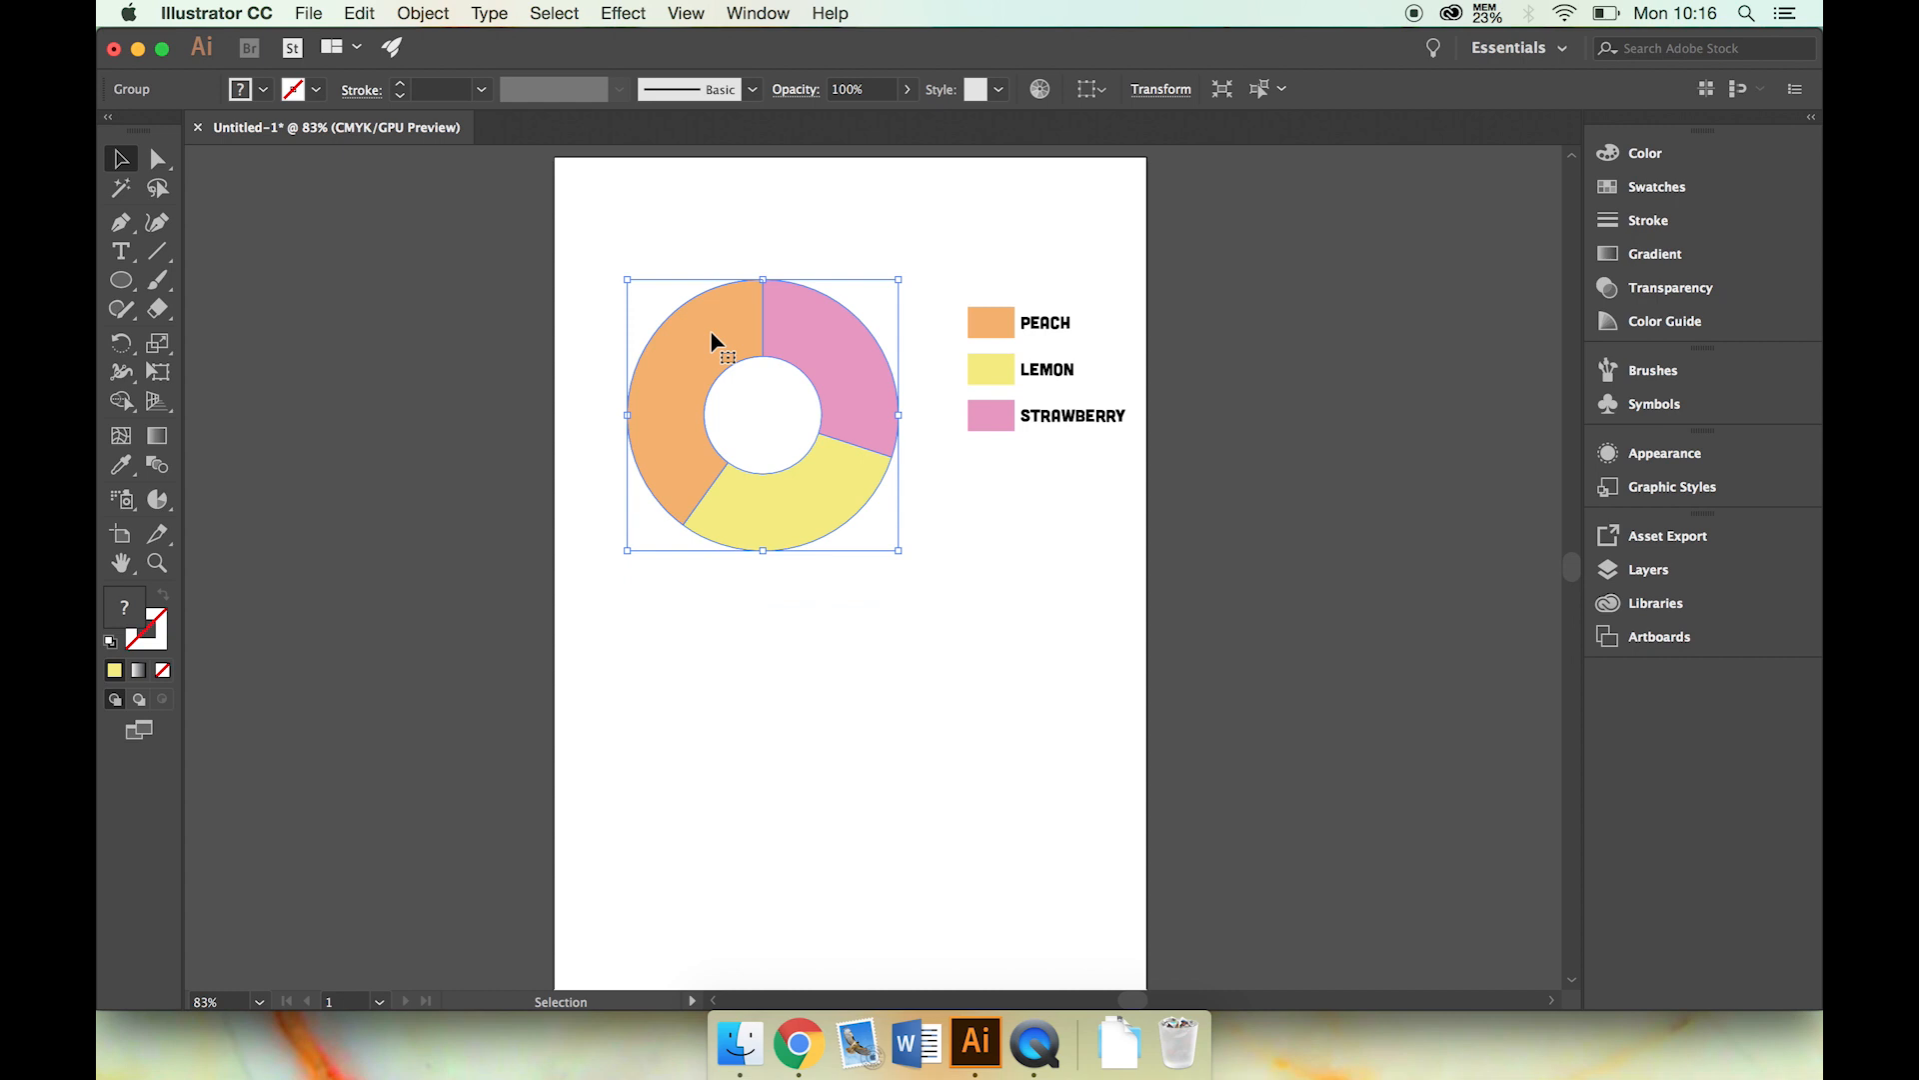
click(633, 14)
mouse_move(731, 166)
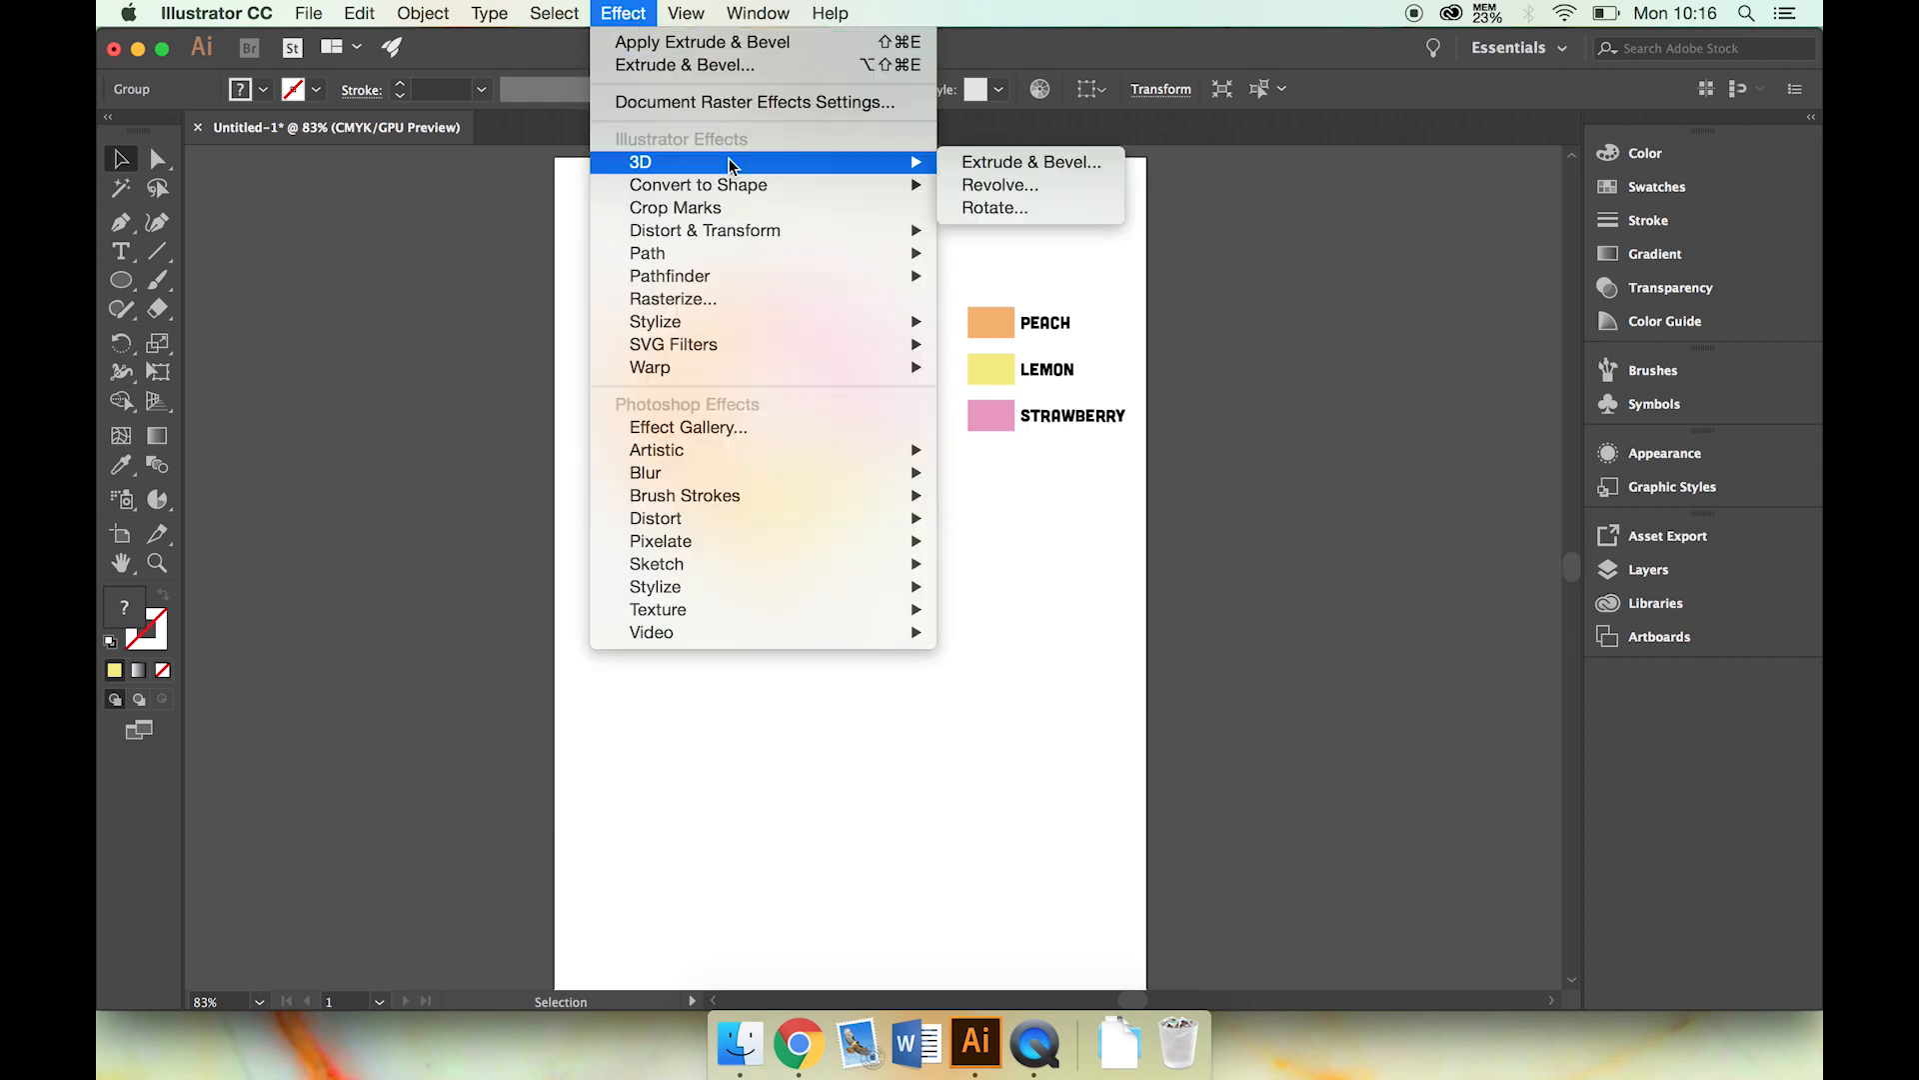
click(1050, 164)
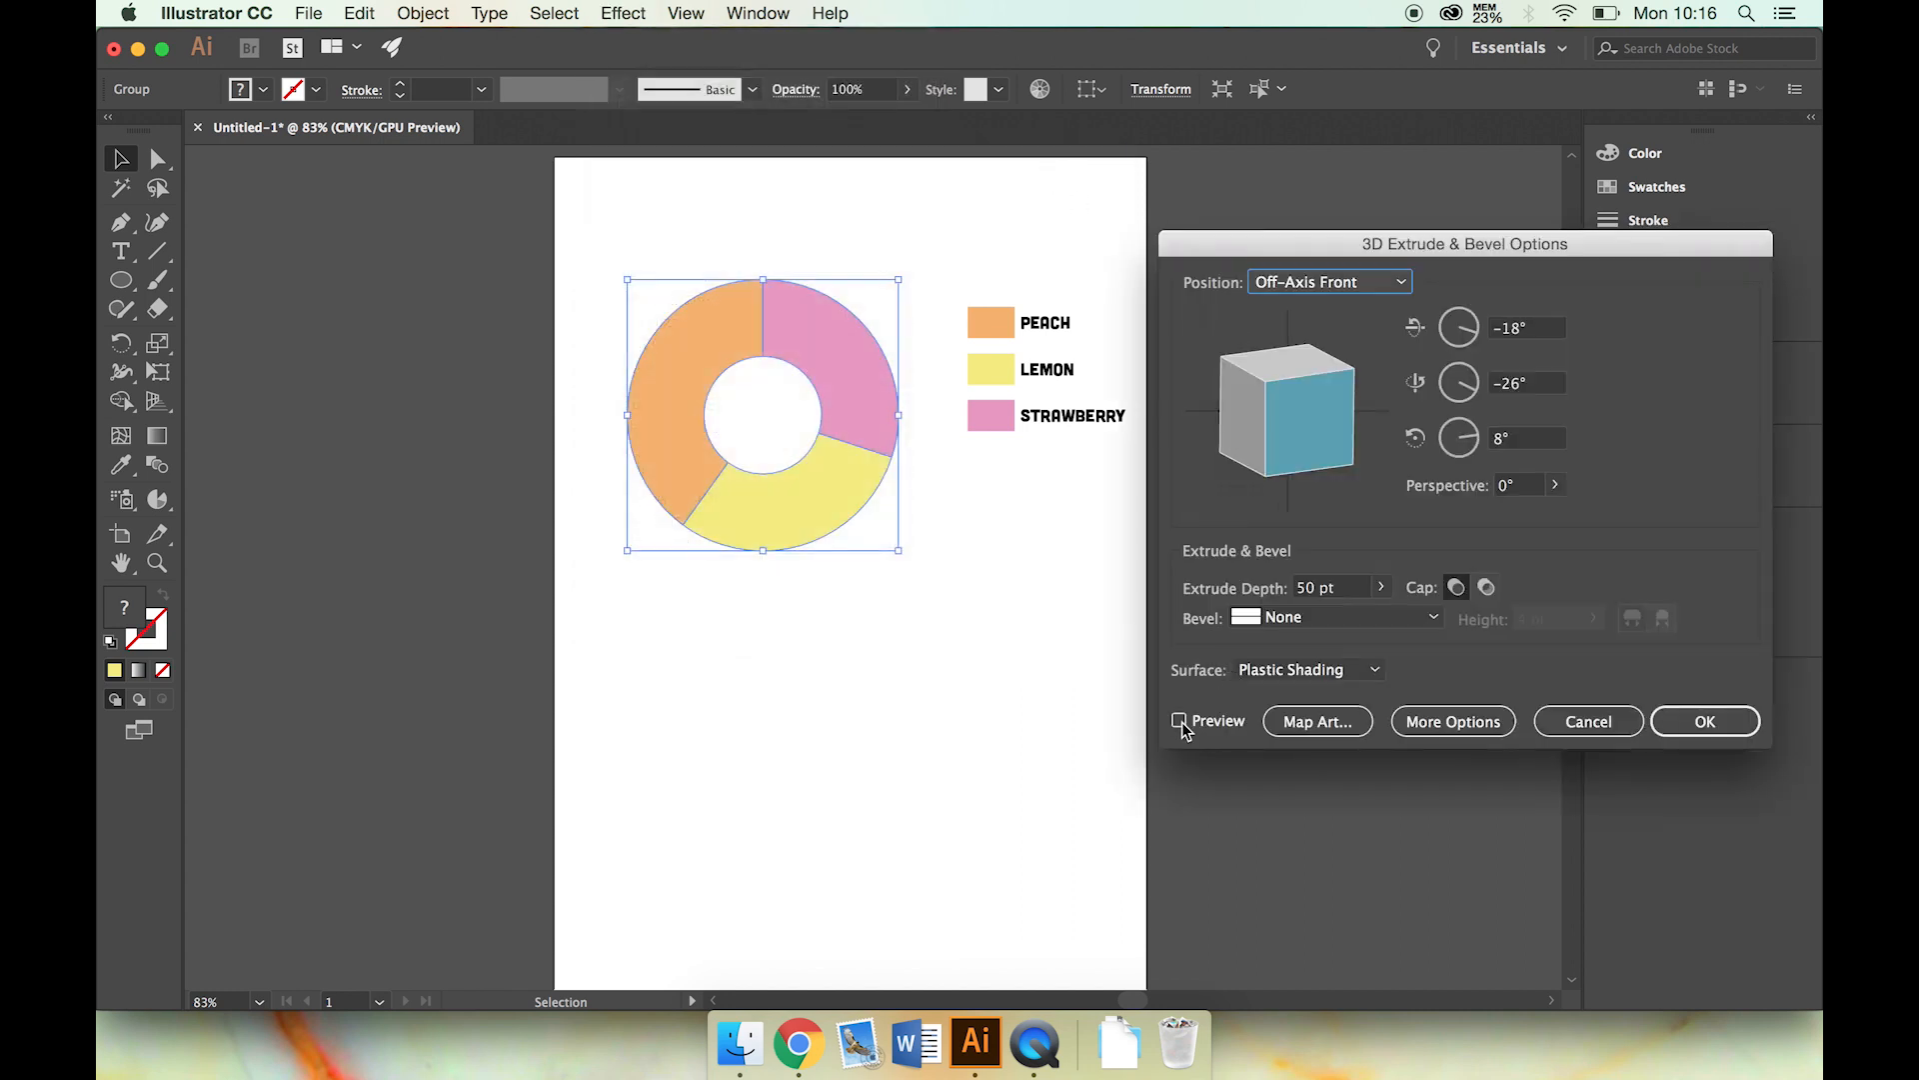
click(1180, 721)
click(1283, 408)
mouse_move(1283, 408)
mouse_down()
mouse_move(1301, 390)
mouse_move(1296, 430)
mouse_move(1304, 396)
mouse_up()
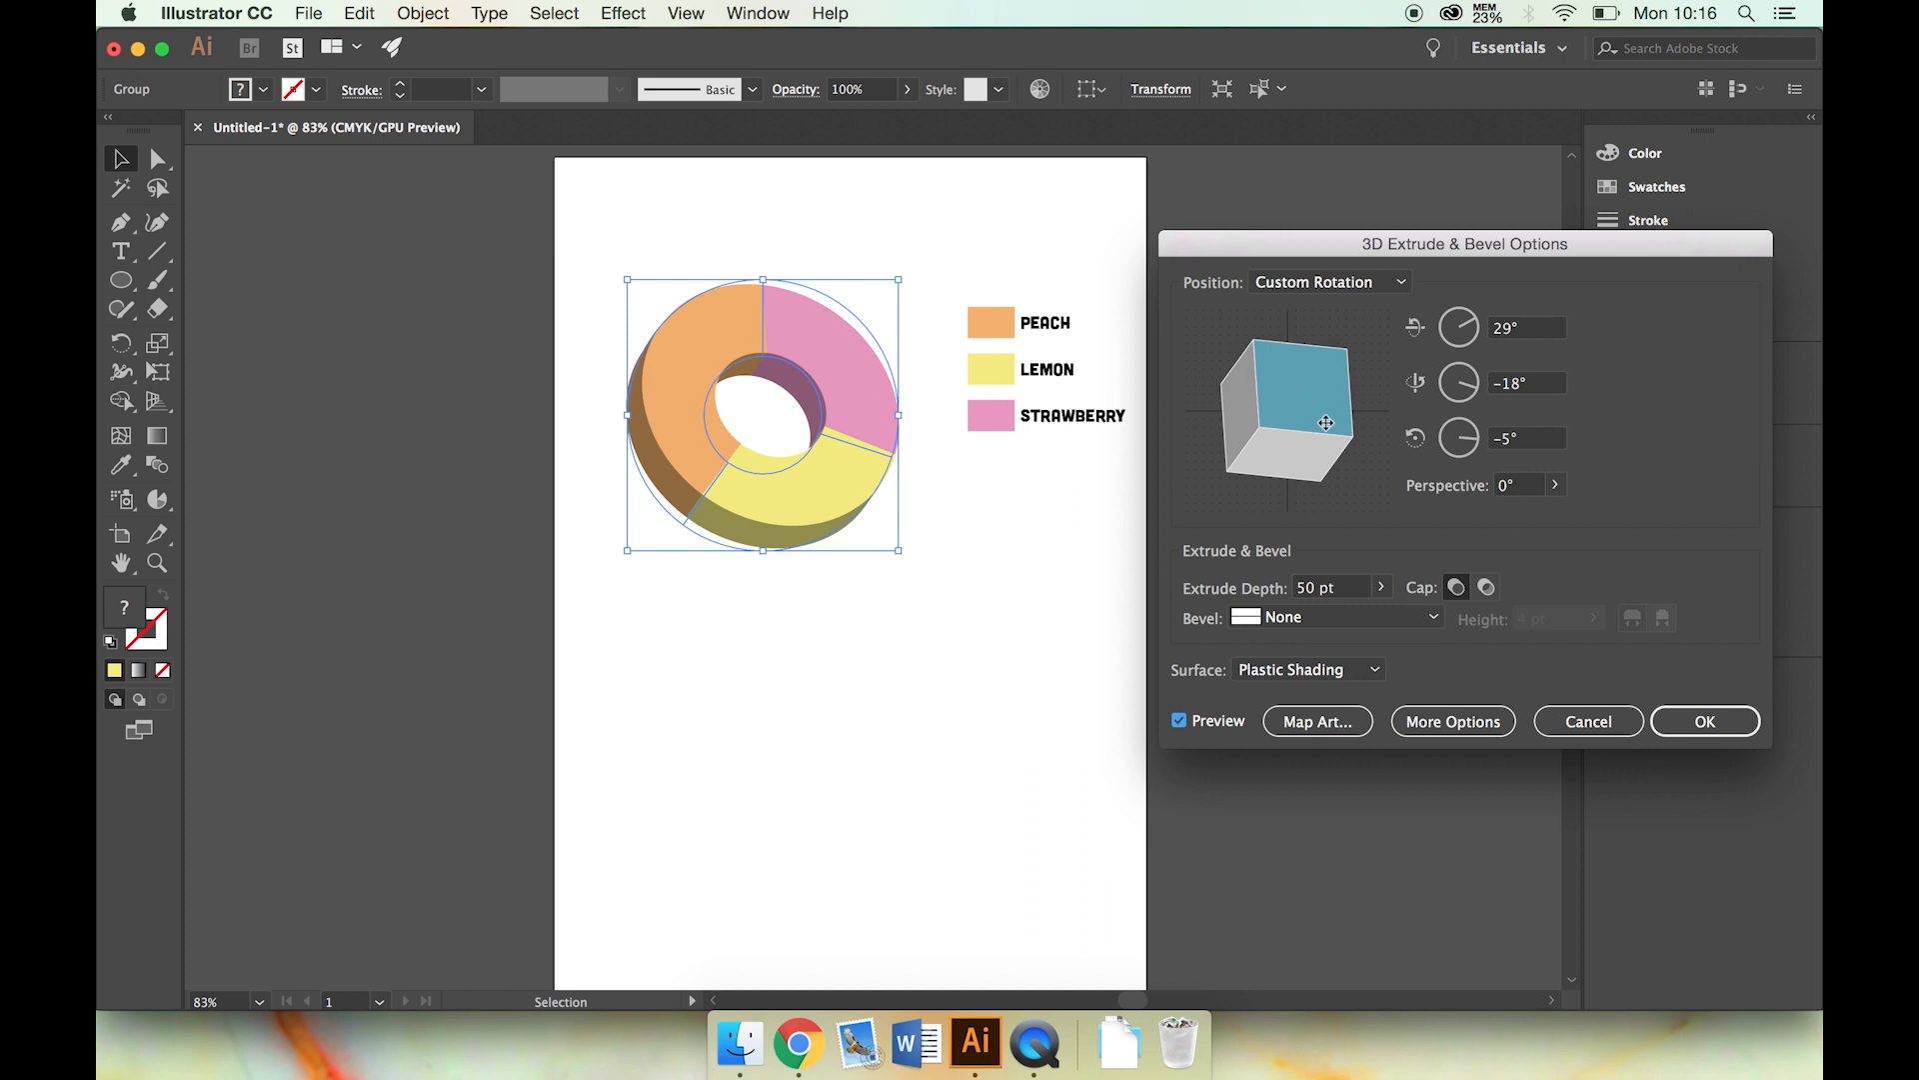
click(1687, 727)
click(1363, 658)
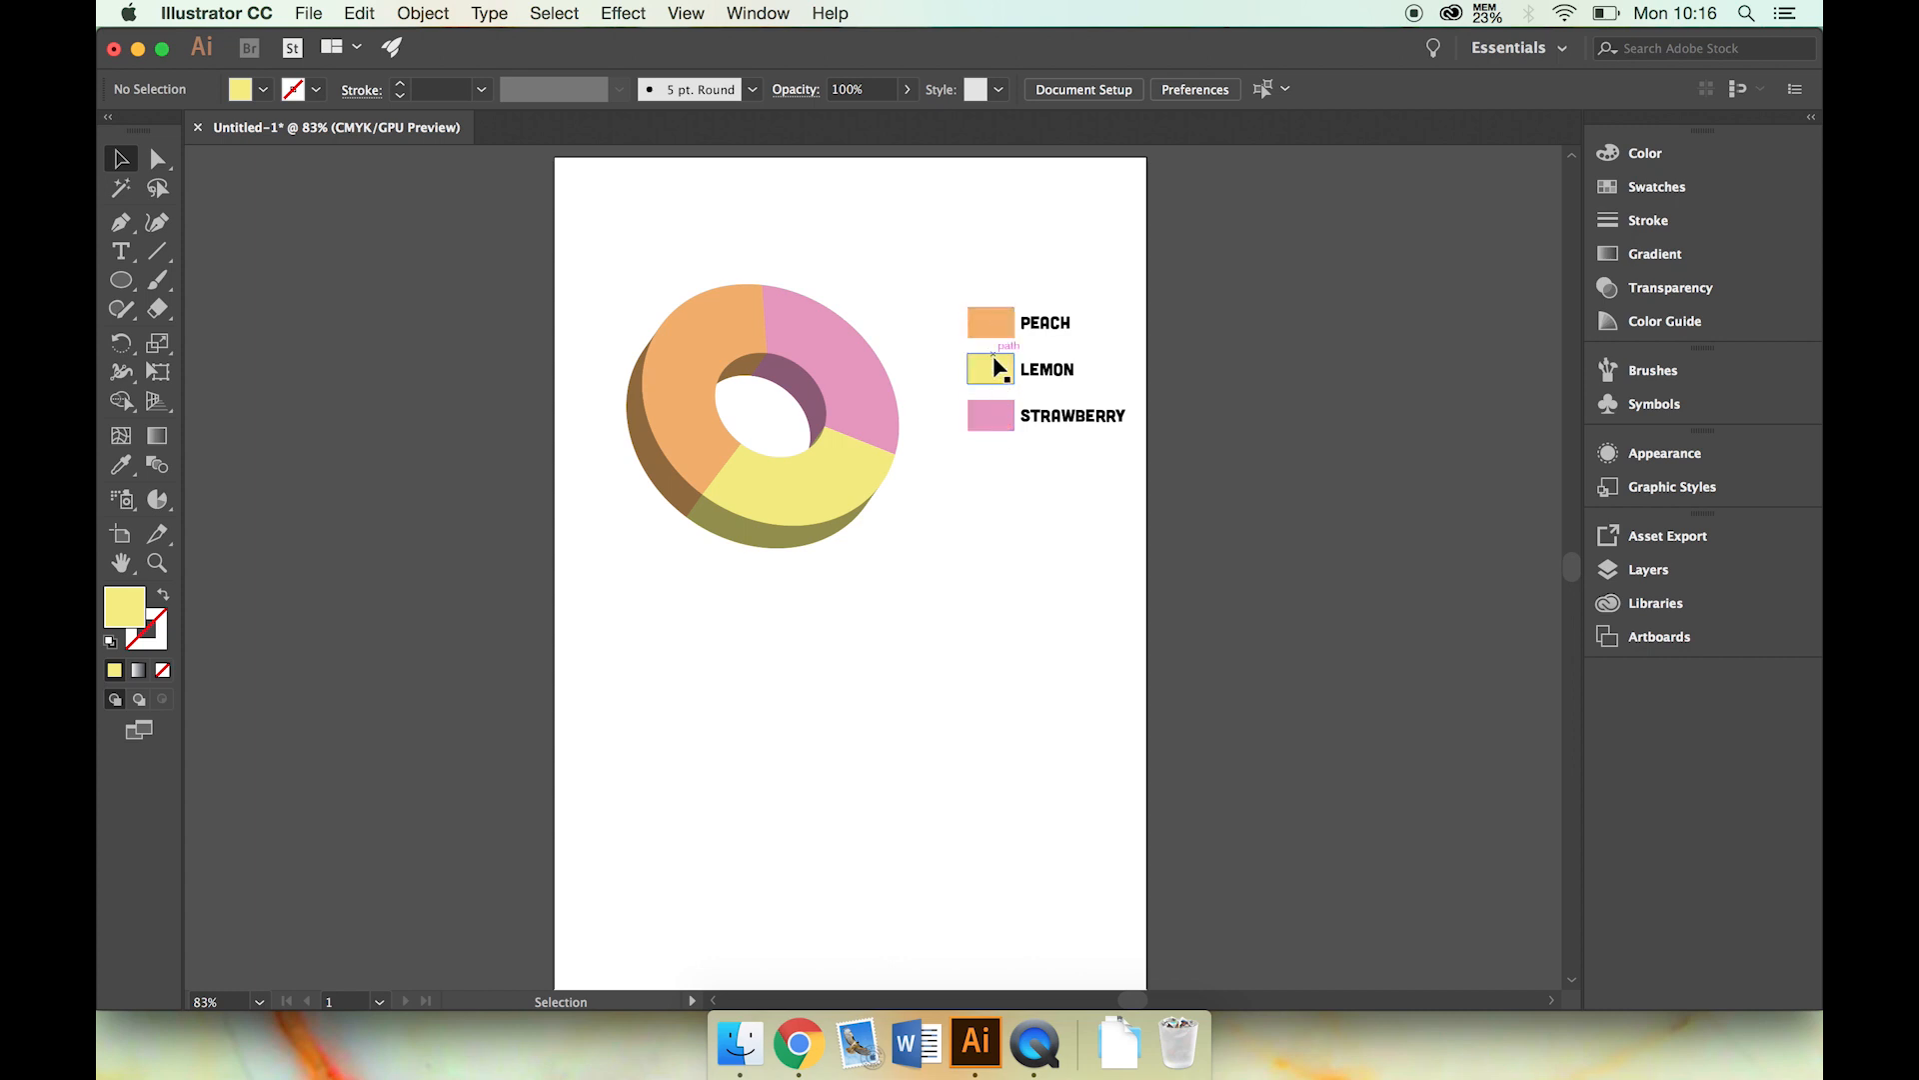
- Apply 3D Extrude & Bevel to the three legend swatches with 50 pt depth and a custom rotation of 1°, -9°, 0°
drag(956, 284, 995, 430)
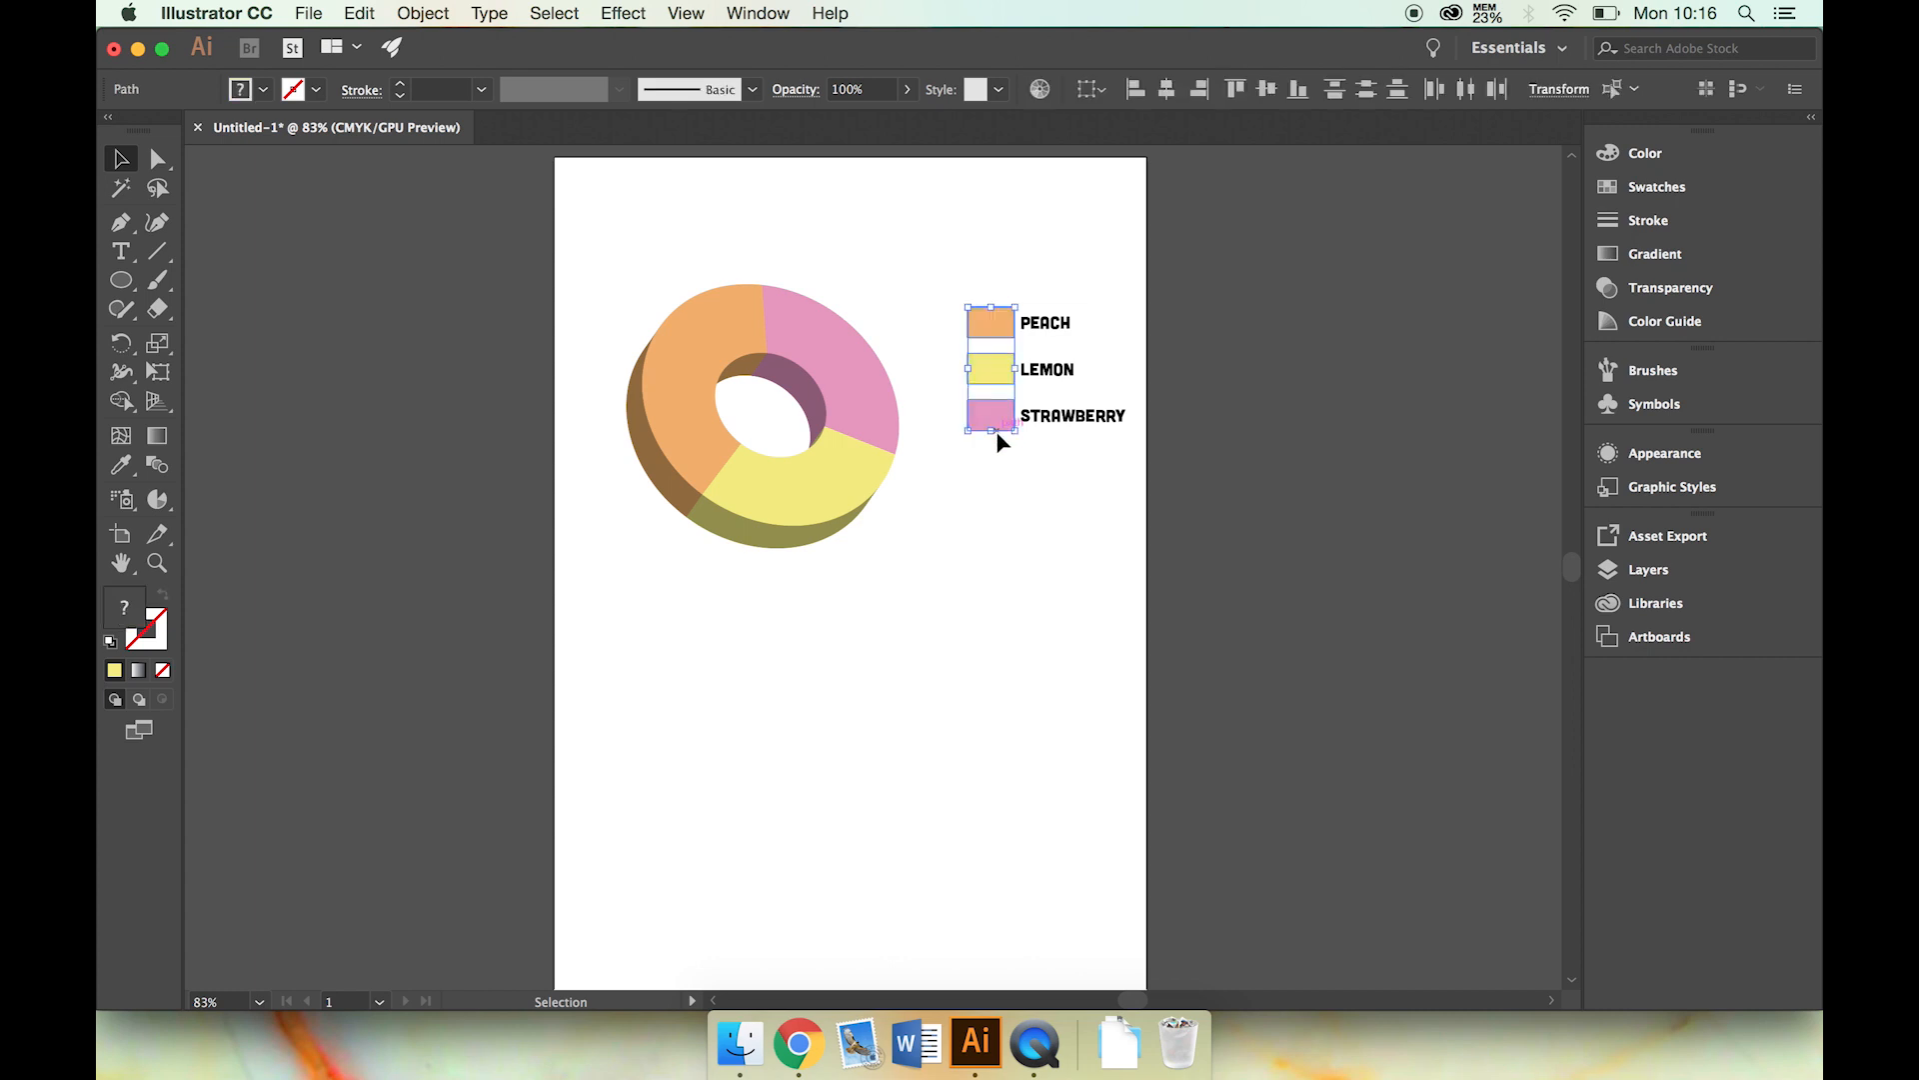
click(623, 12)
mouse_move(752, 163)
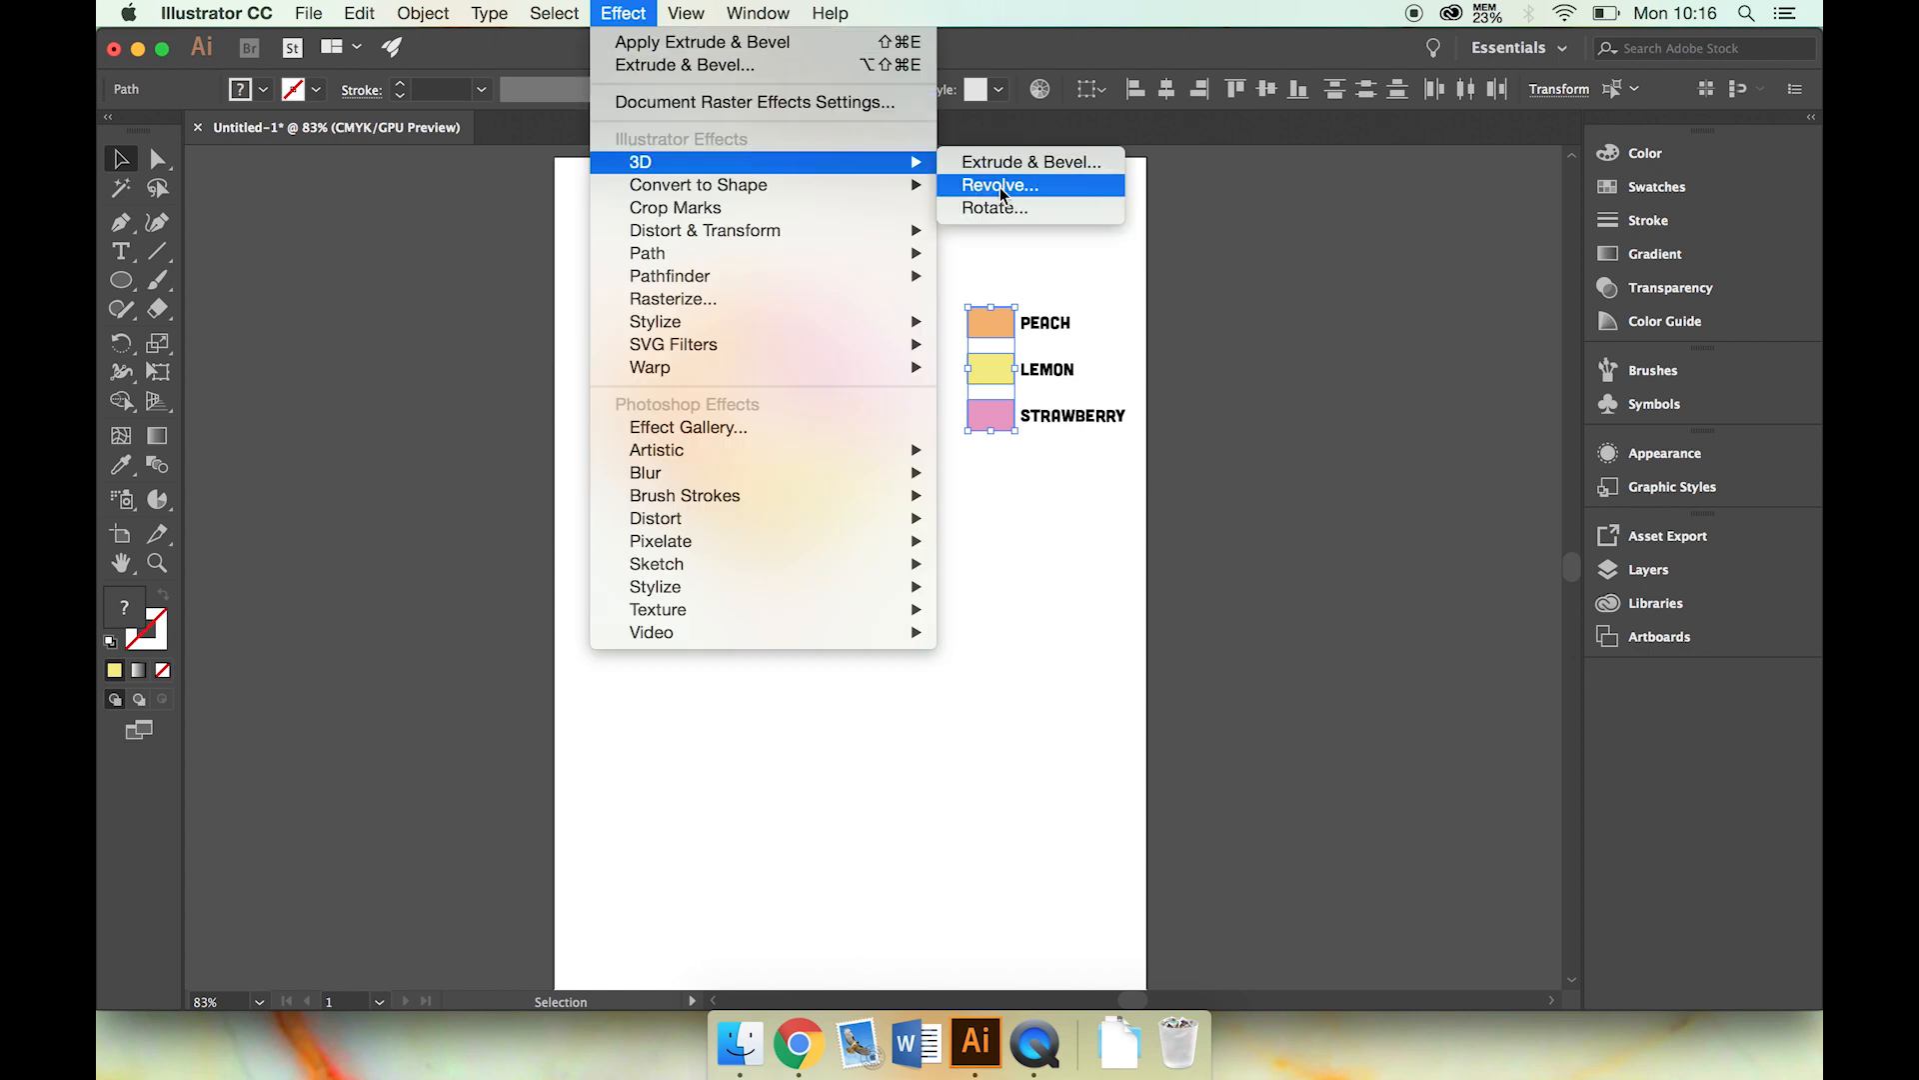
click(1035, 165)
drag(1300, 395, 1268, 448)
click(1179, 720)
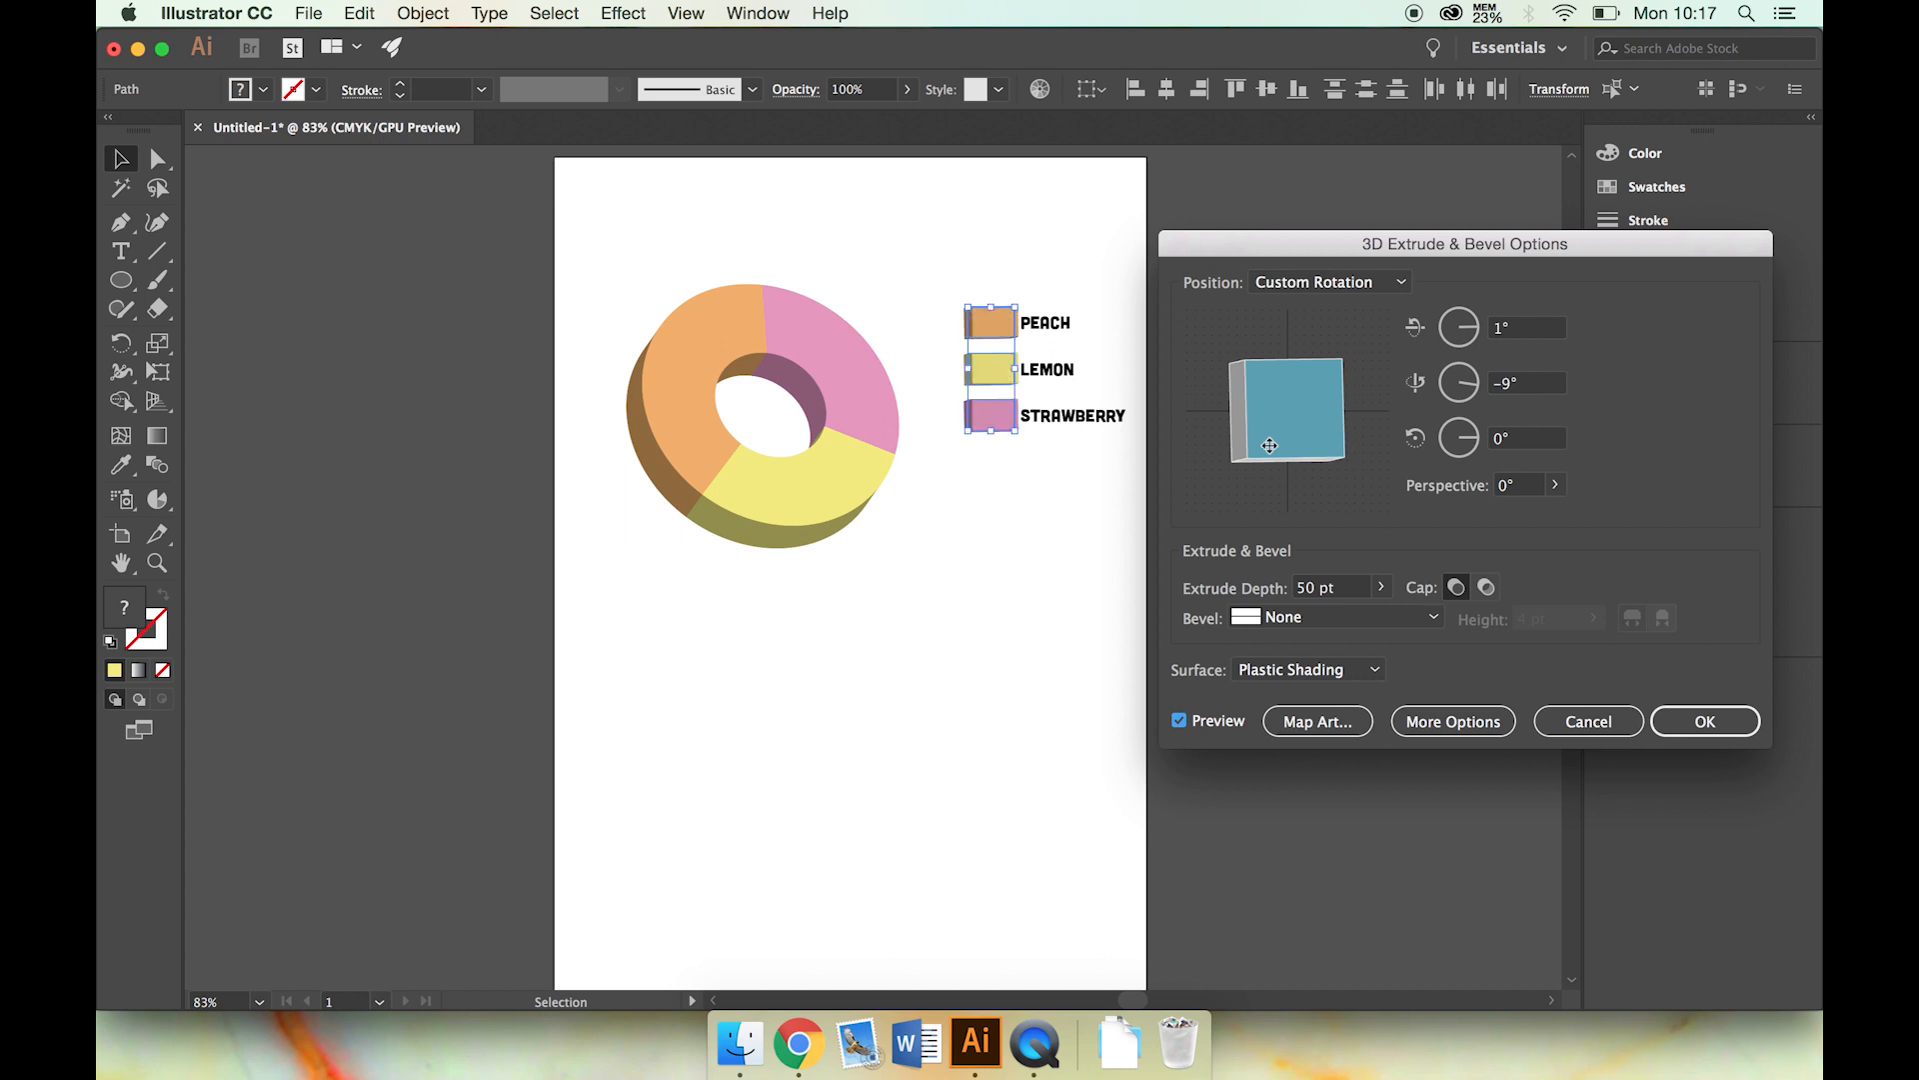
click(1679, 722)
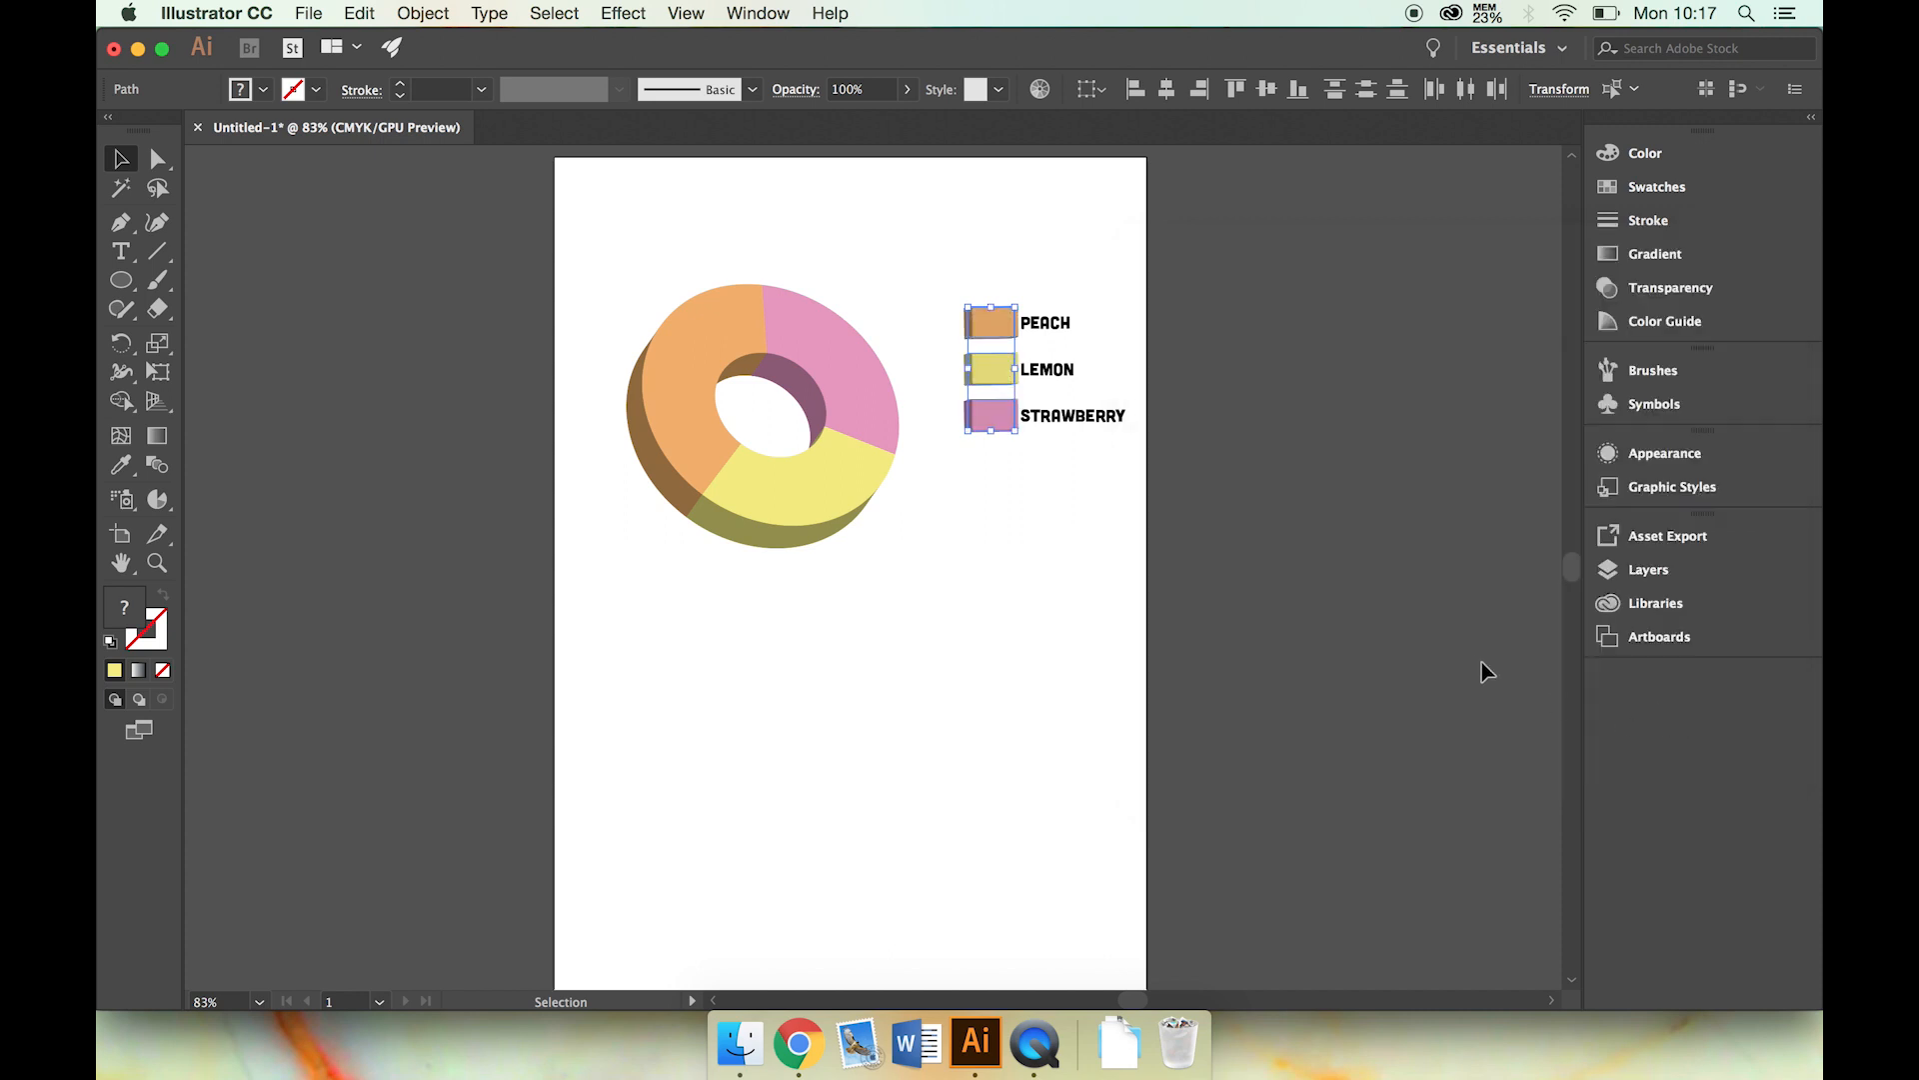
click(1454, 654)
- Nudge the three legend swatches slightly left to widen the gap to their labels
drag(940, 278, 1012, 450)
key(shift+Left)
key(shift+Left)
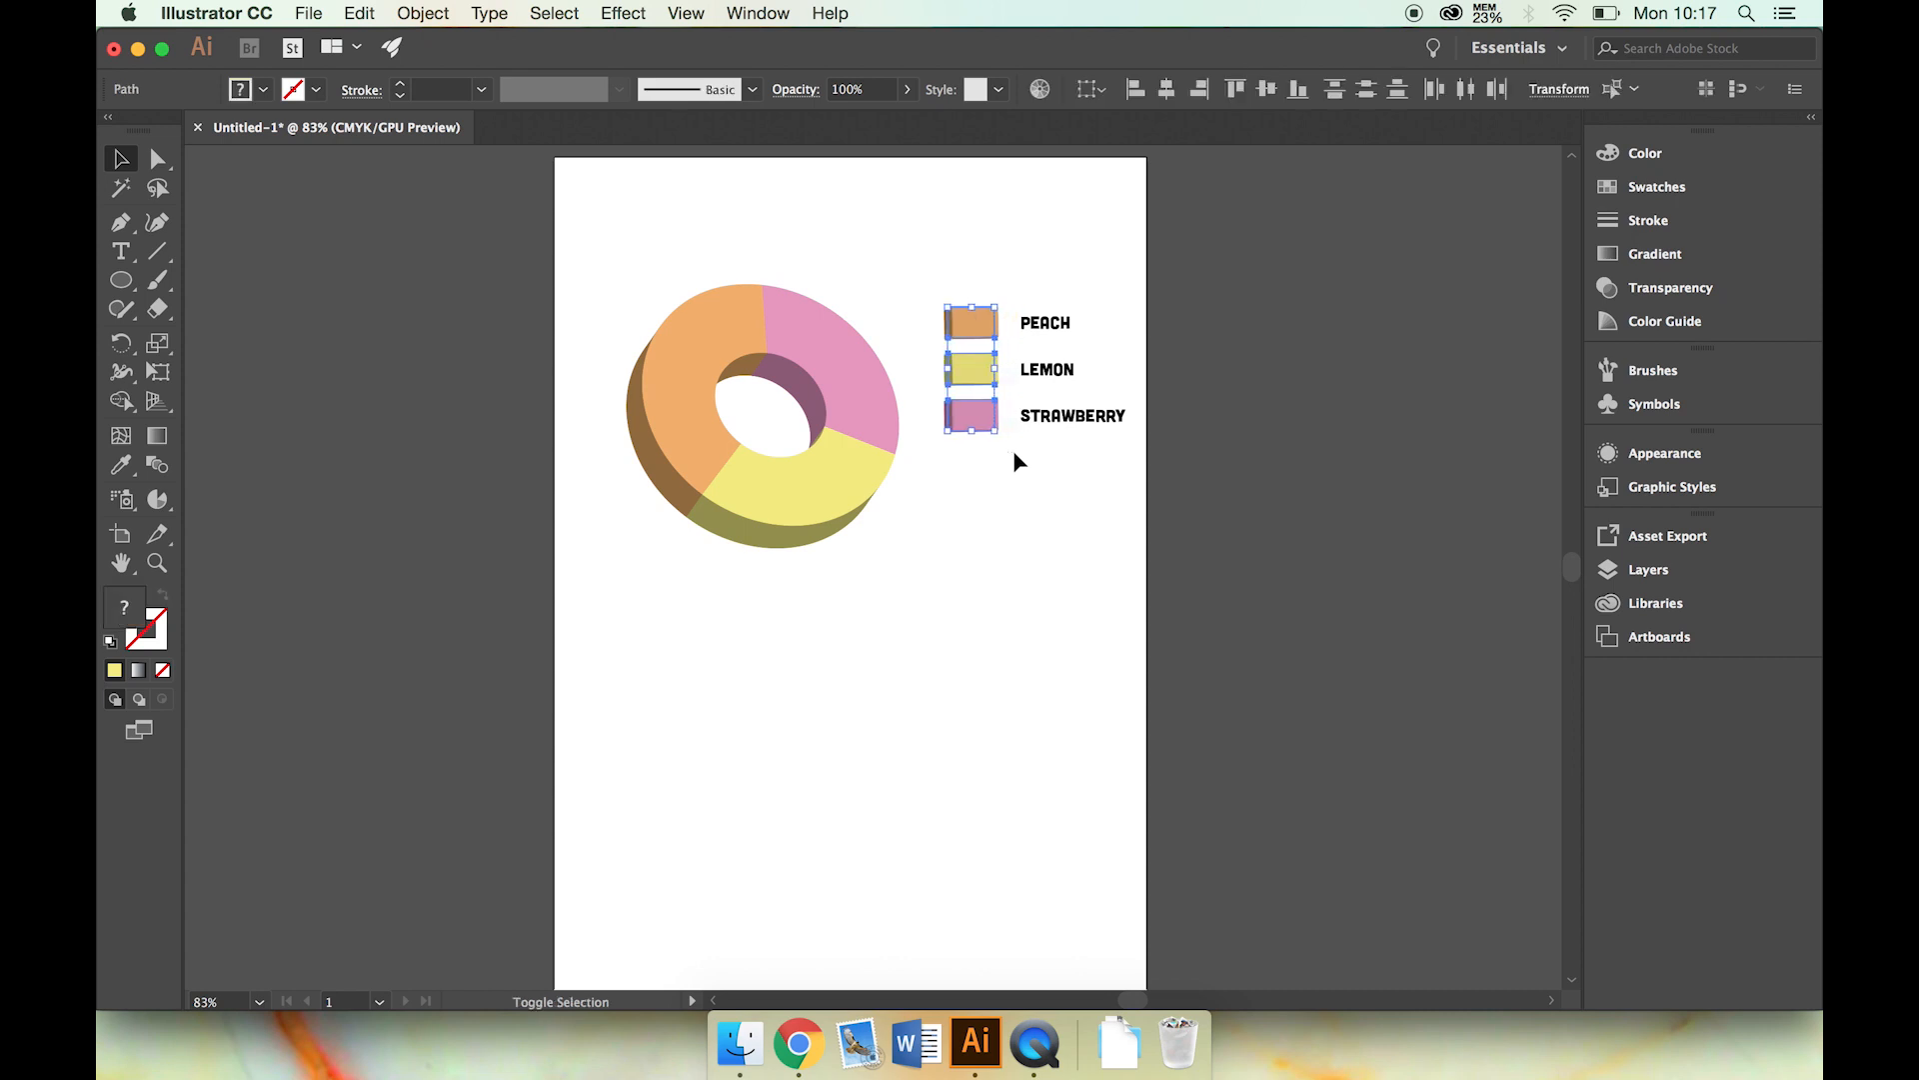
key(shift+Right)
key(shift+Right)
key(shift+Left)
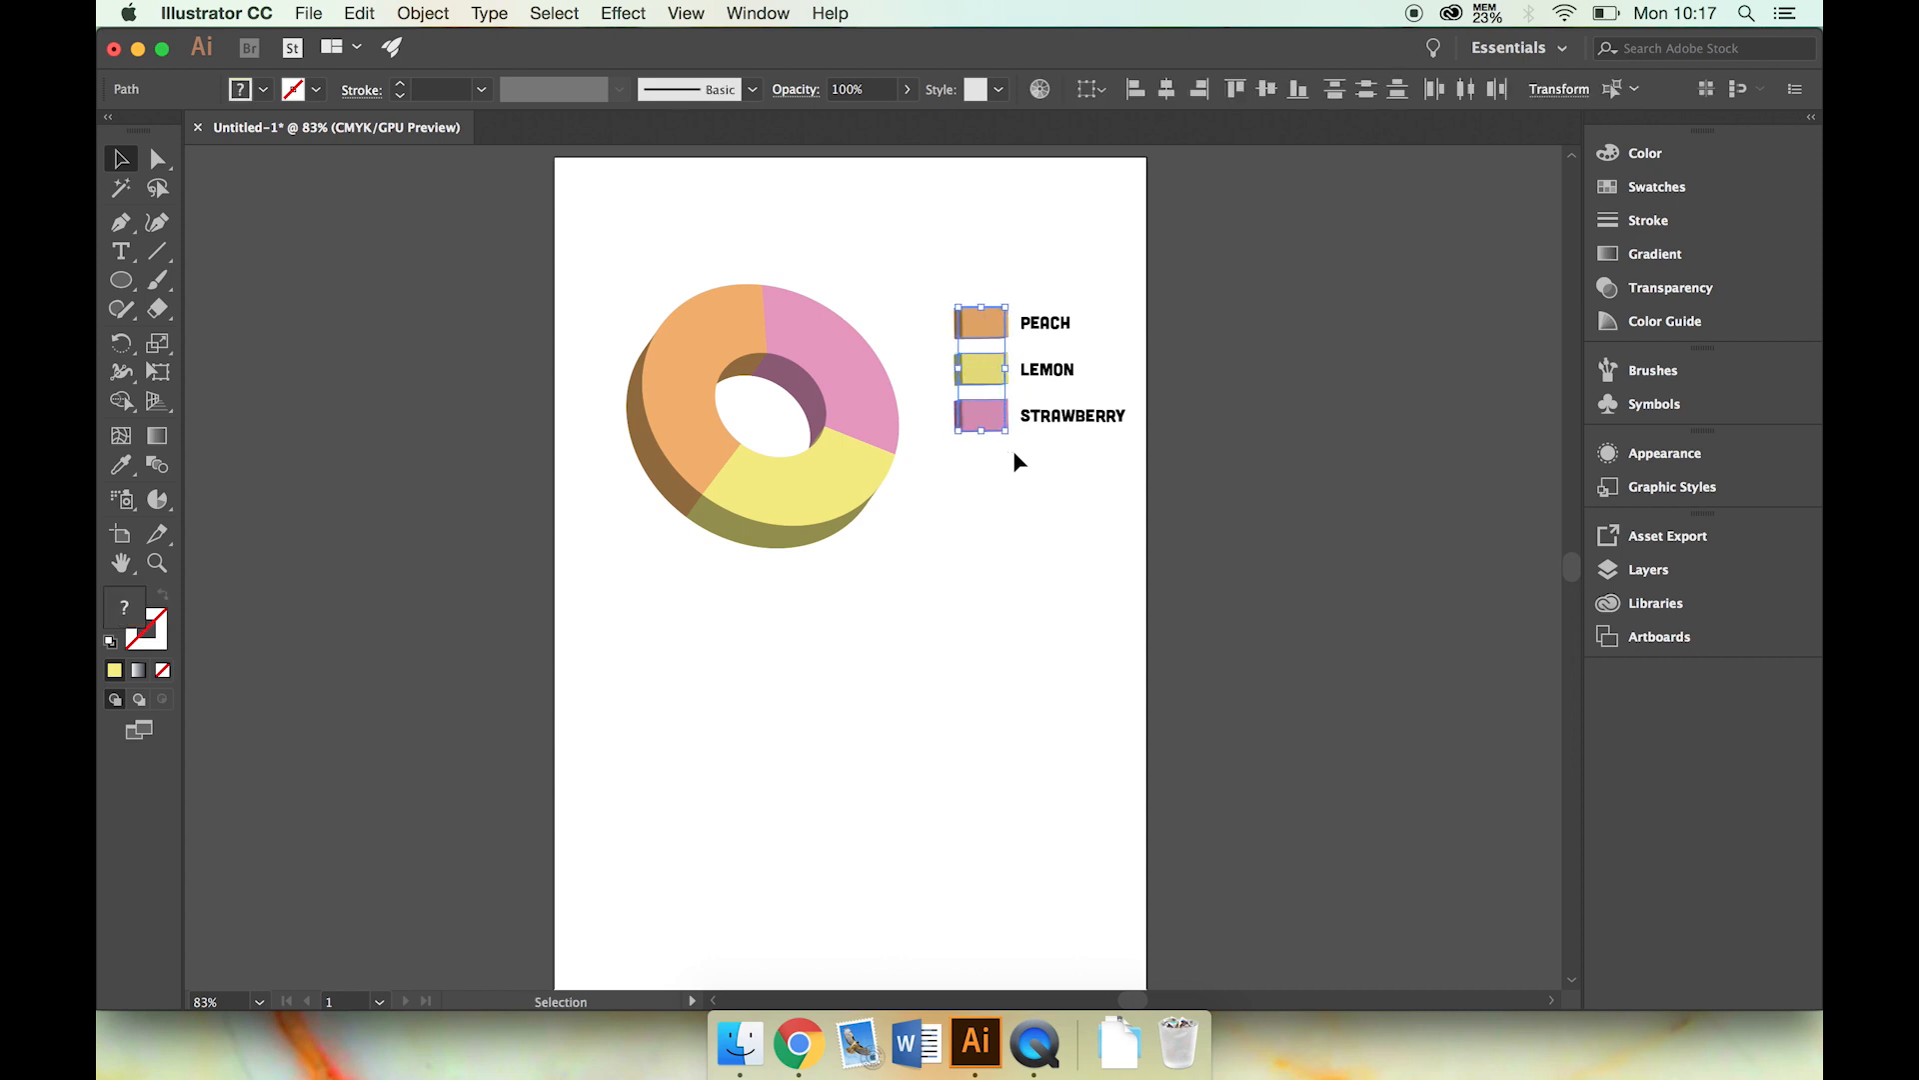